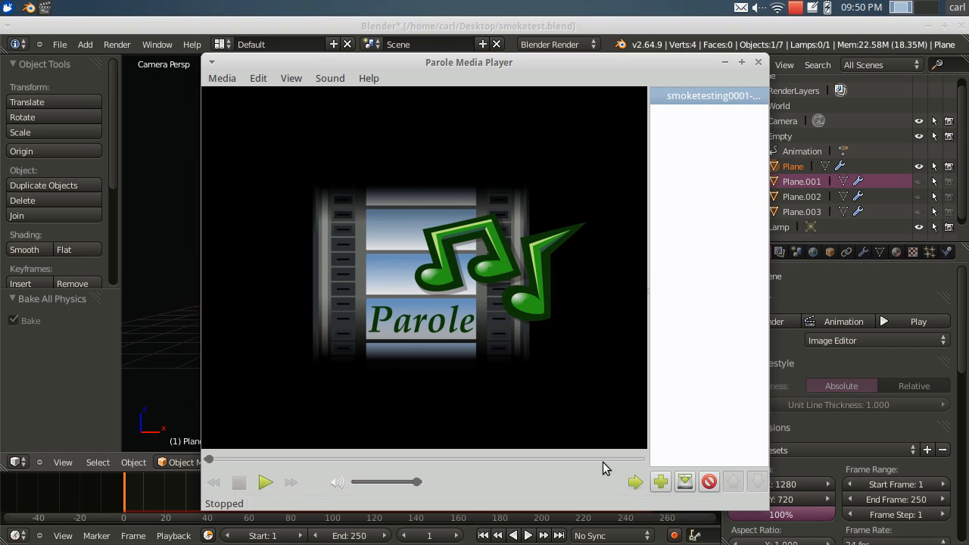
Step: Play the smoke test video smoketesting0001-0250.avi with the playlist hidden, pausing and replaying it to review the trail, and close the player
left_click(635, 482)
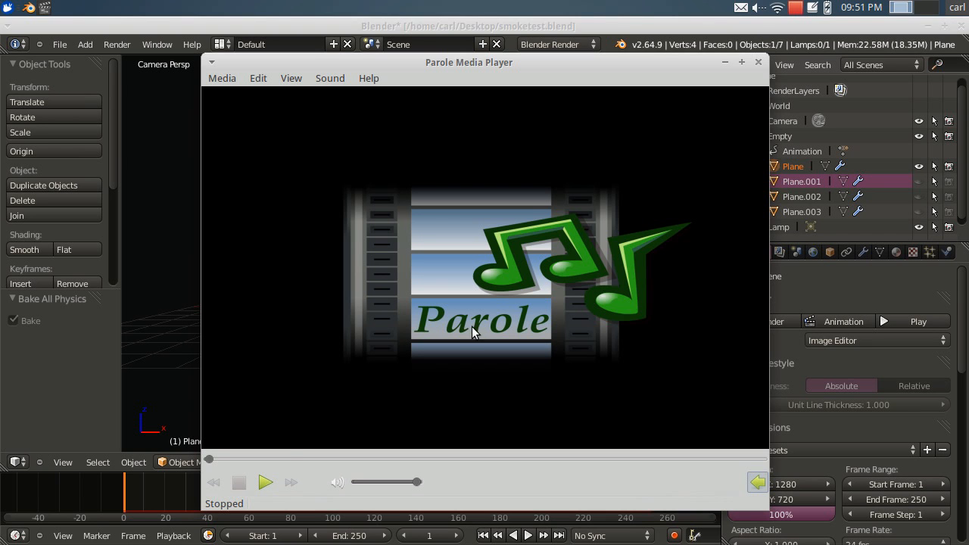
left_click(265, 483)
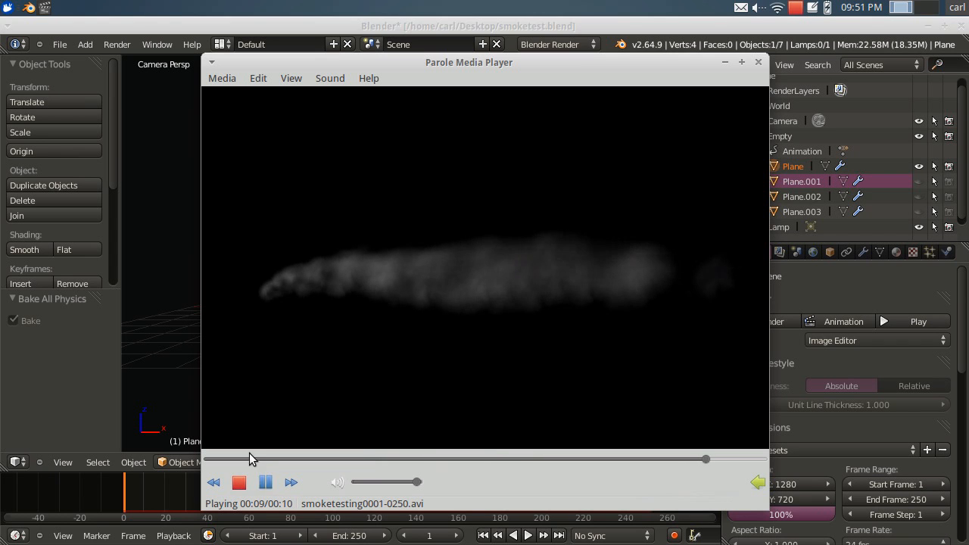
left_click(265, 482)
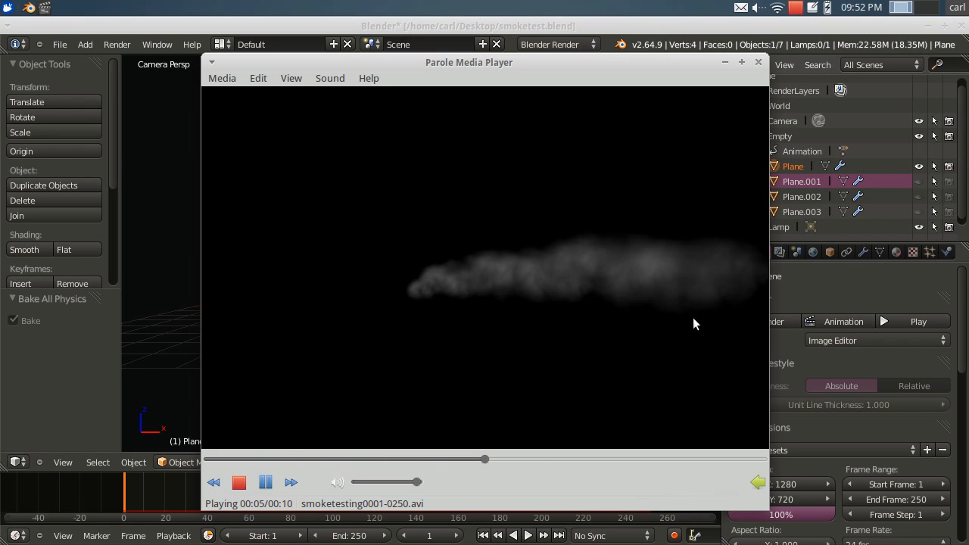
left_click(265, 481)
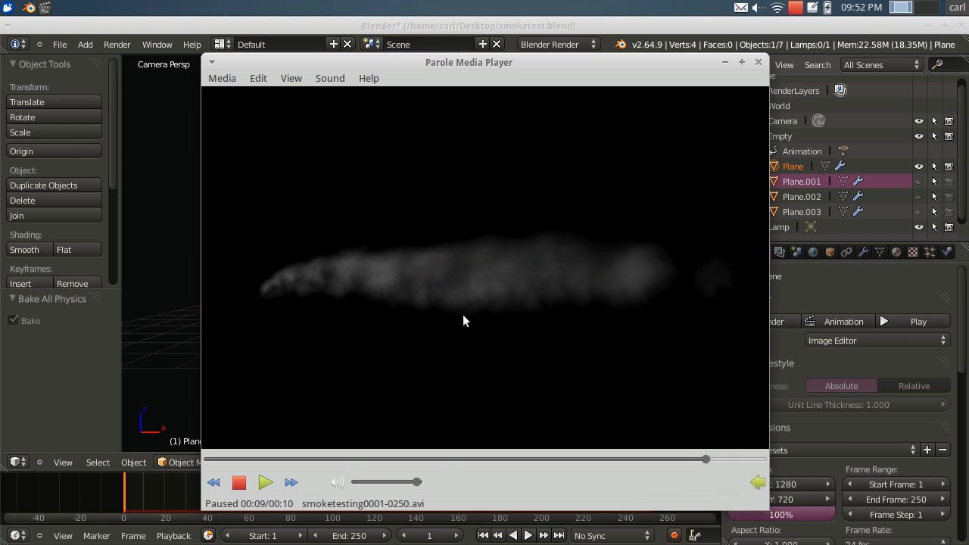
left_click(265, 482)
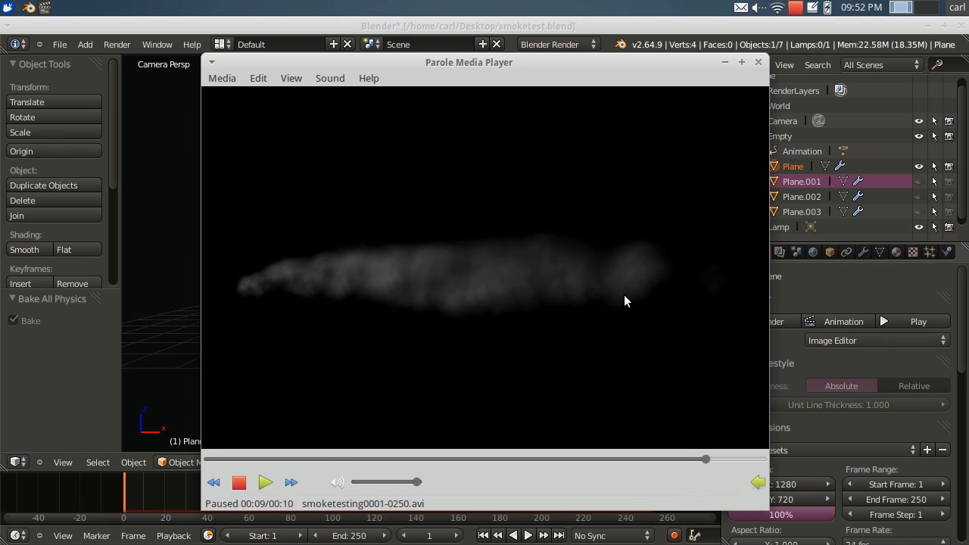
left_click(265, 482)
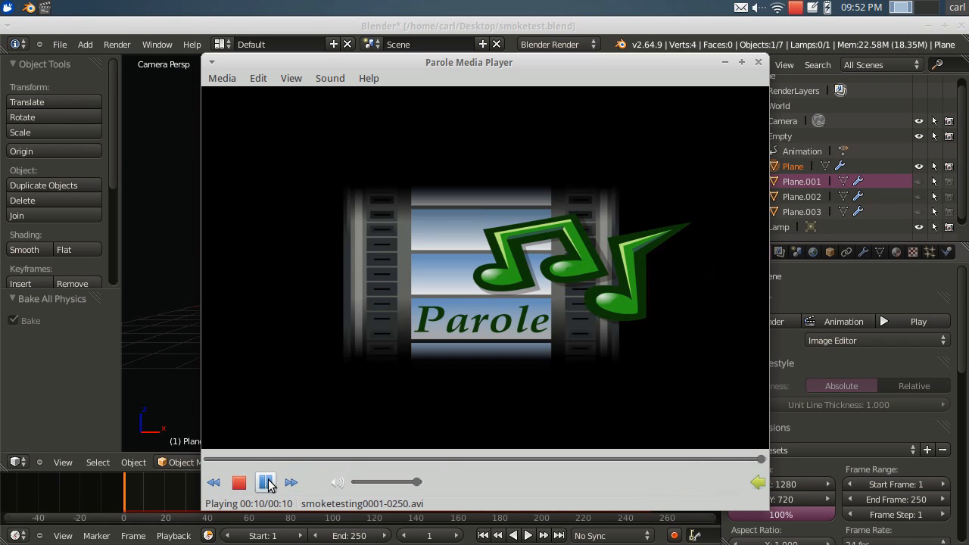
left_click(265, 482)
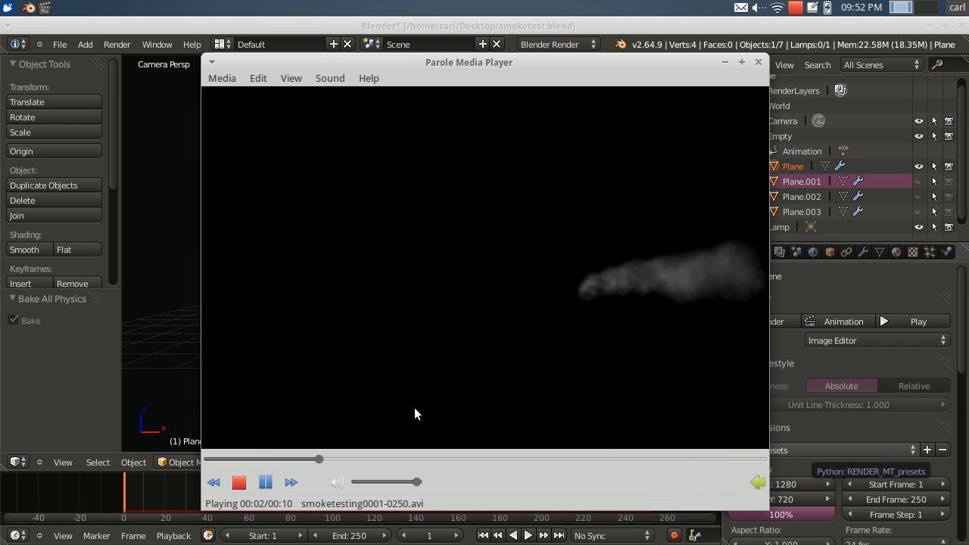
left_click(265, 482)
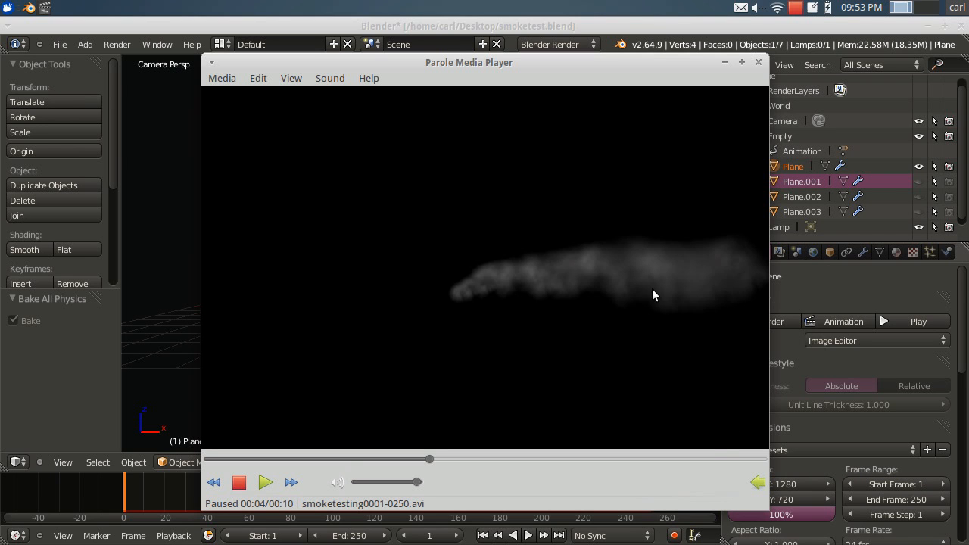
left_click(758, 62)
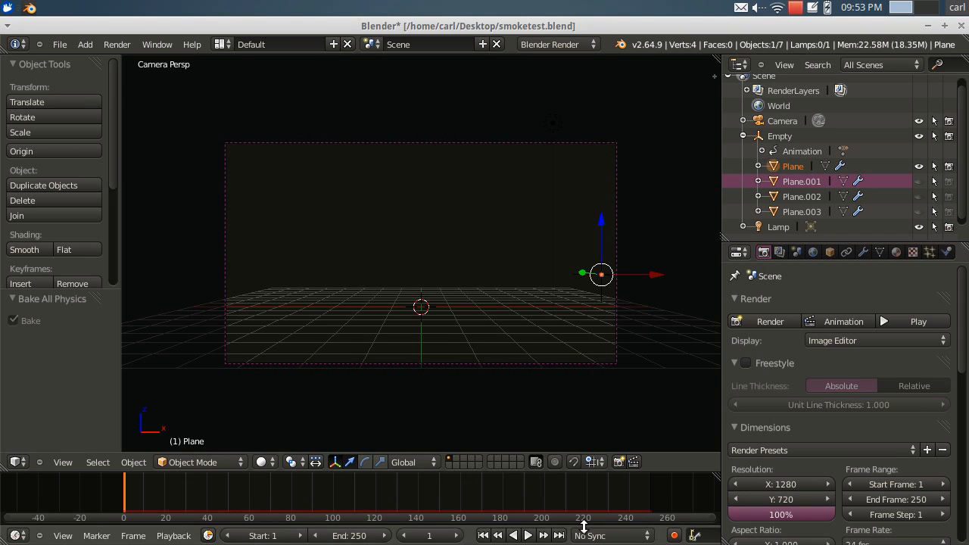
Step: Go to frame 250 and enable viewport visibility and rendering for Plane.001, Plane.002 and Plane.003
left_click(558, 535)
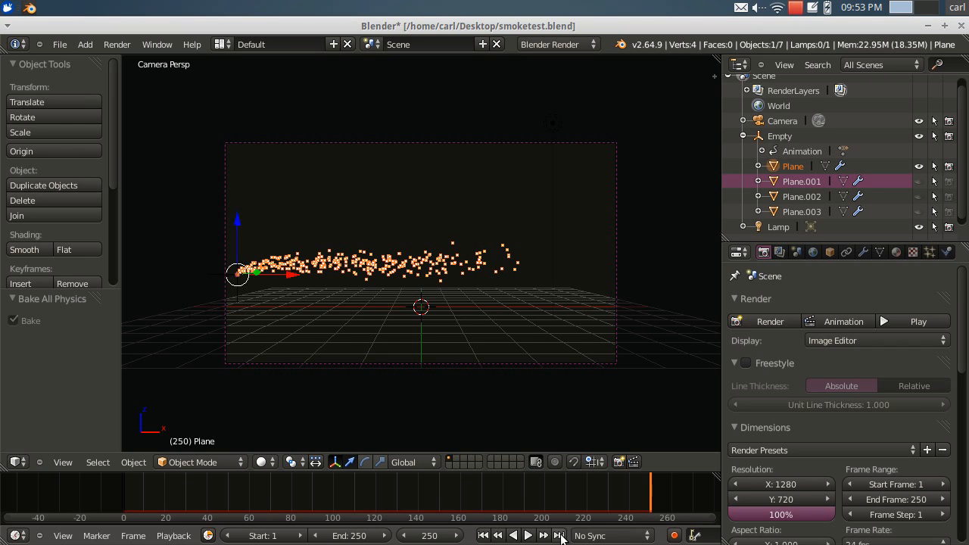
left_click(919, 181)
left_click(948, 181)
left_click(919, 196)
left_click(948, 196)
left_click(919, 212)
left_click(949, 212)
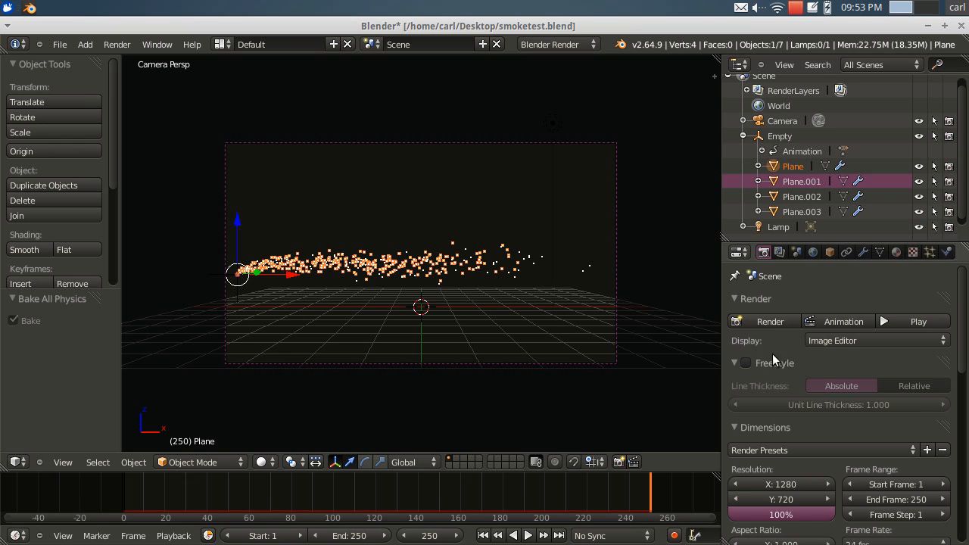
Step: Render a still image of frame 250 with all four smoke emitter planes
left_click(766, 321)
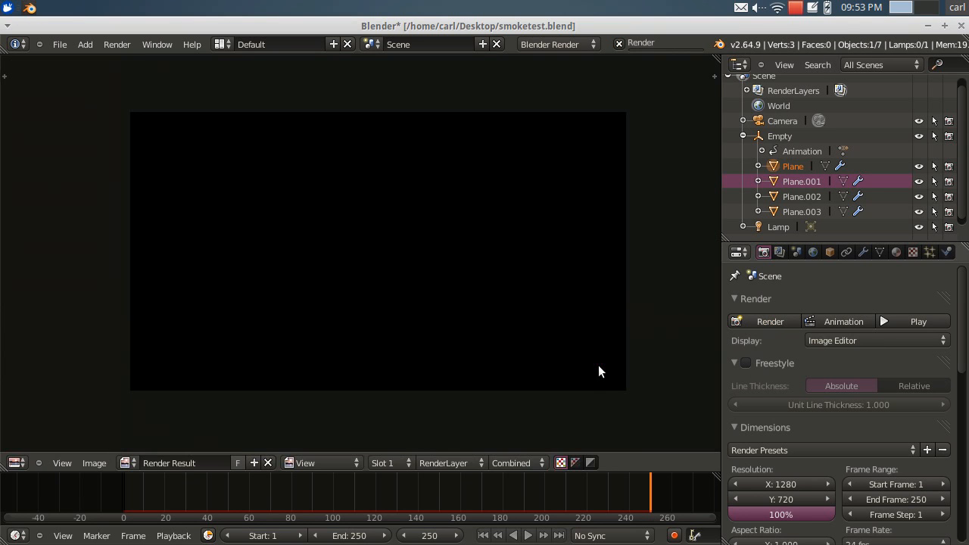
scroll(584, 362, "up", 1)
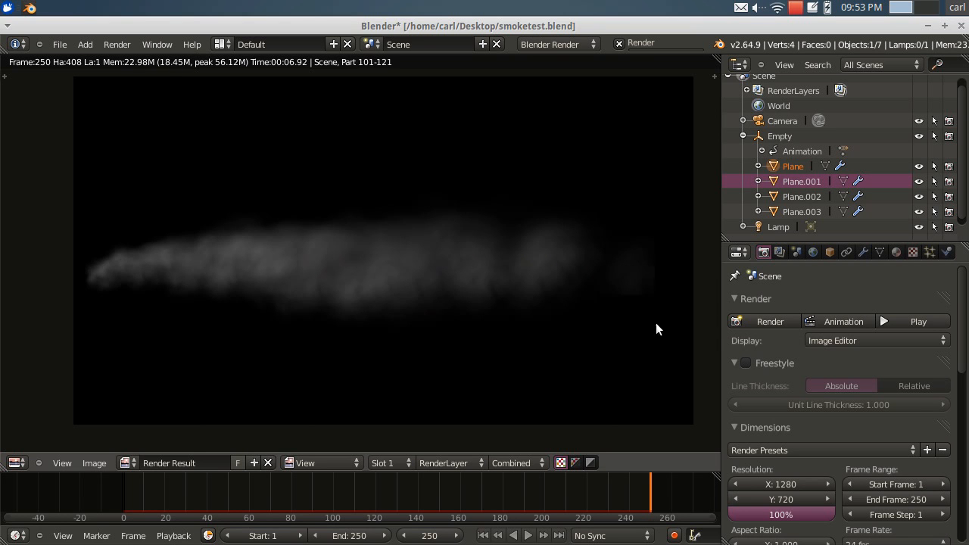
scroll(417, 383, "up", 4)
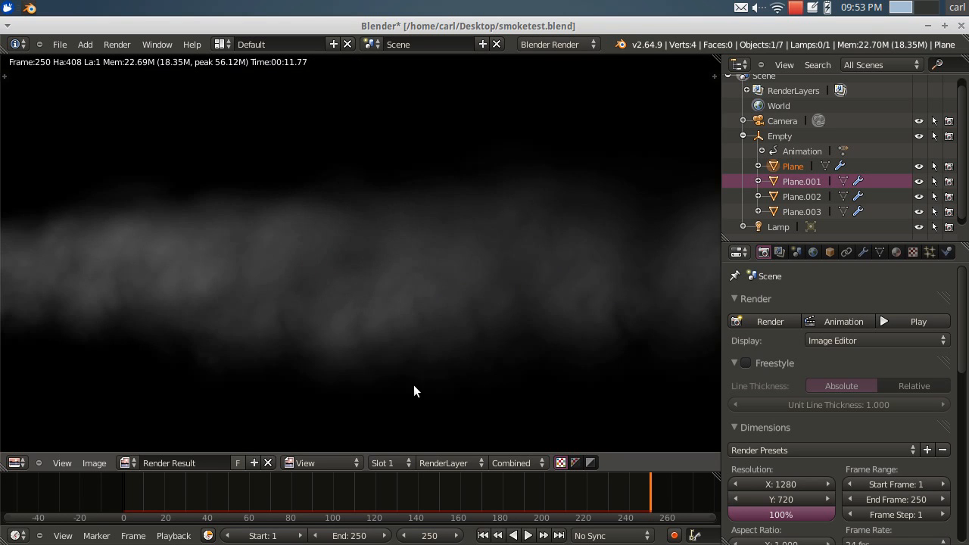
Step: Examine the rendered smoke trail up close, from the dense emitter end to the fading tail
middle_click_drag(411, 389, 606, 270)
scroll(607, 270, "down", 2)
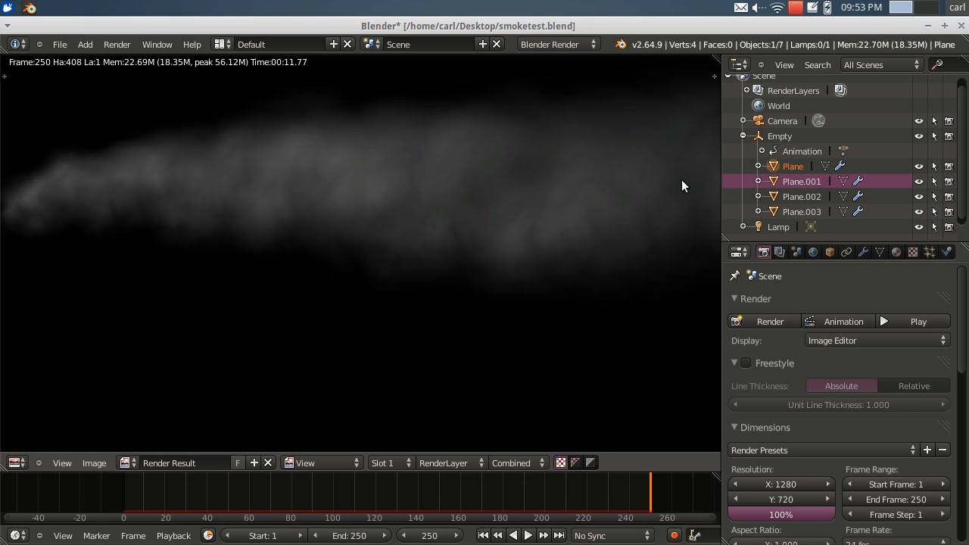
scroll(598, 192, "down", 3)
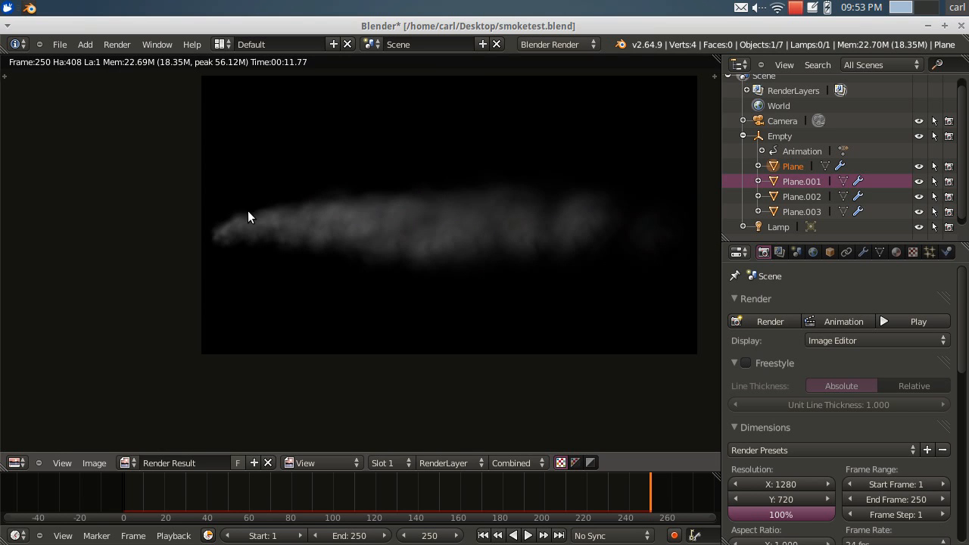
scroll(268, 266, "up", 4)
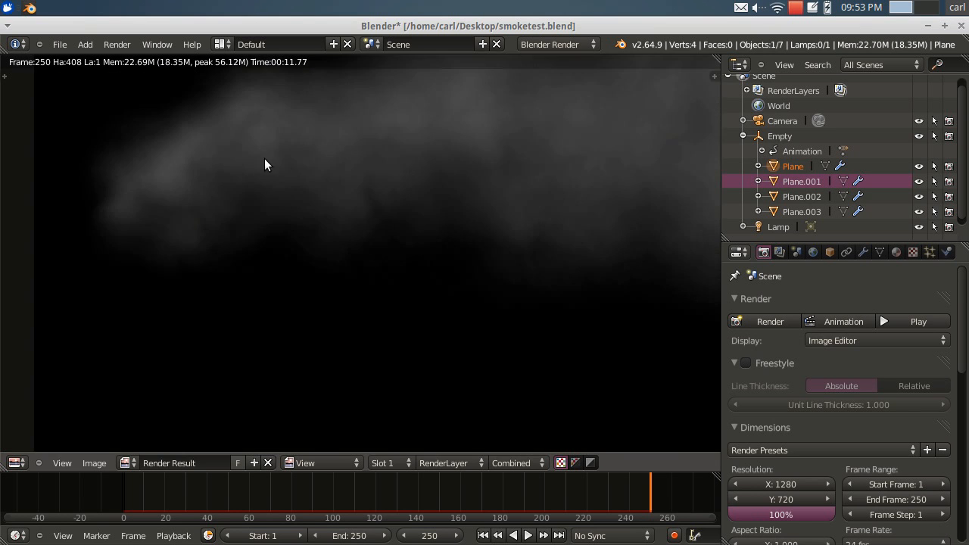
scroll(533, 218, "down", 6)
middle_click_drag(549, 218, 276, 232)
scroll(292, 230, "down", 1)
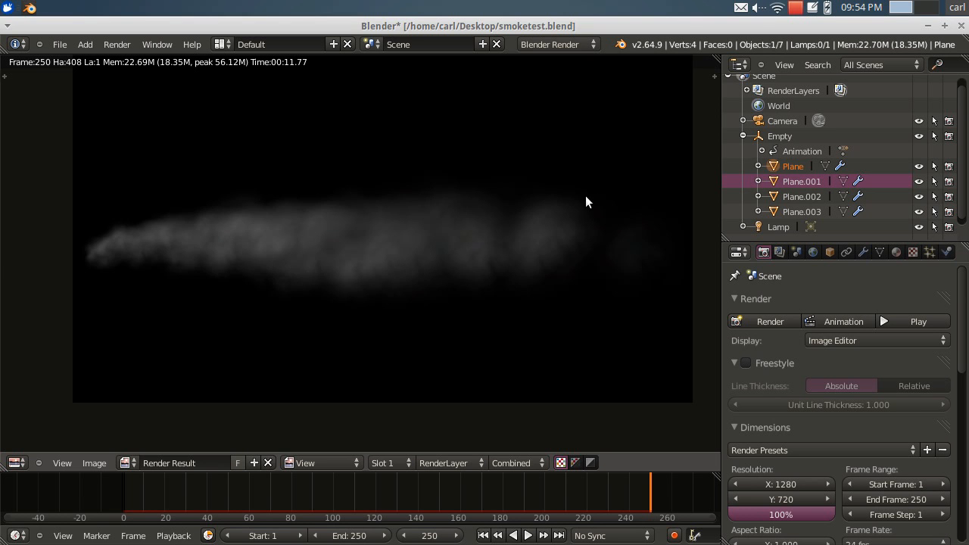
scroll(273, 311, "up", 3)
middle_click_drag(272, 311, 490, 312)
scroll(459, 318, "up", 3)
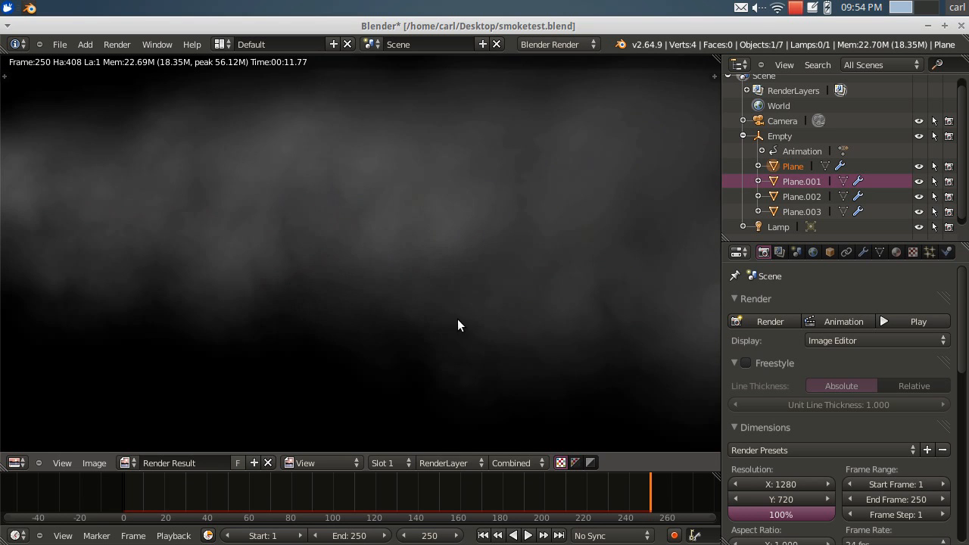
scroll(335, 312, "down", 2)
scroll(332, 310, "down", 1)
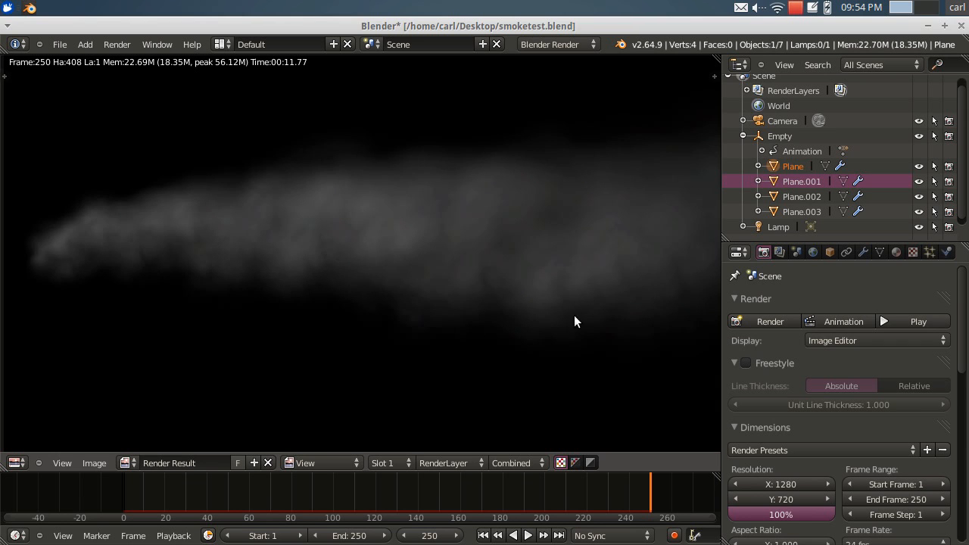
scroll(564, 302, "down", 2)
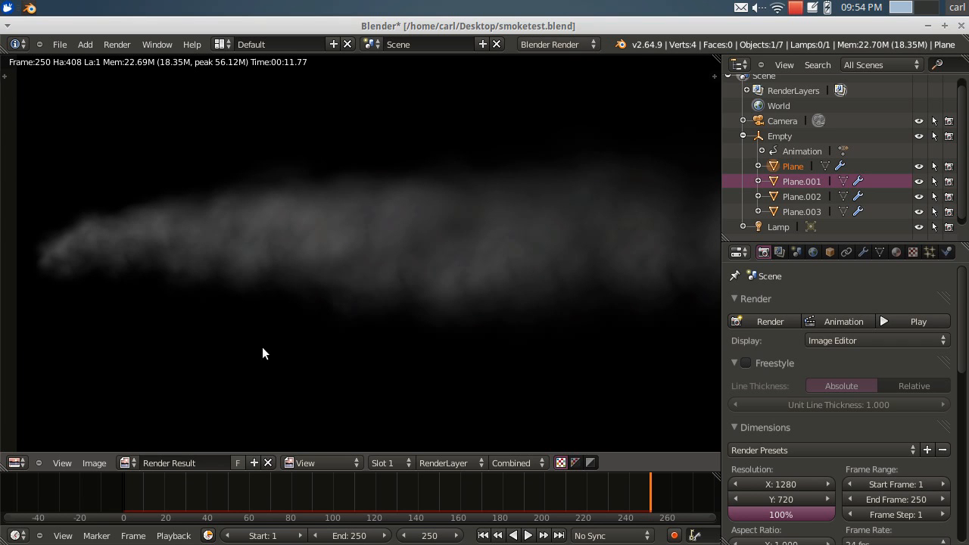
scroll(623, 302, "up", 2)
middle_click_drag(623, 302, 457, 314)
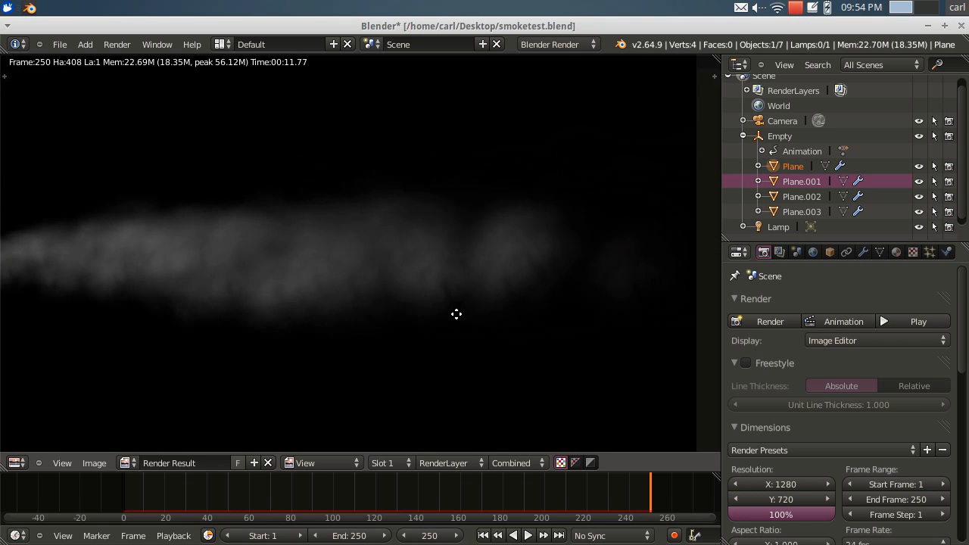
scroll(461, 312, "up", 2)
scroll(483, 297, "down", 2)
middle_click_drag(393, 293, 500, 297)
scroll(543, 316, "down", 3)
Step: Return the render view to the 3D View and disable viewport visibility and rendering for Plane.001, Plane.002 and Plane.003
left_click(21, 463)
left_click(25, 451)
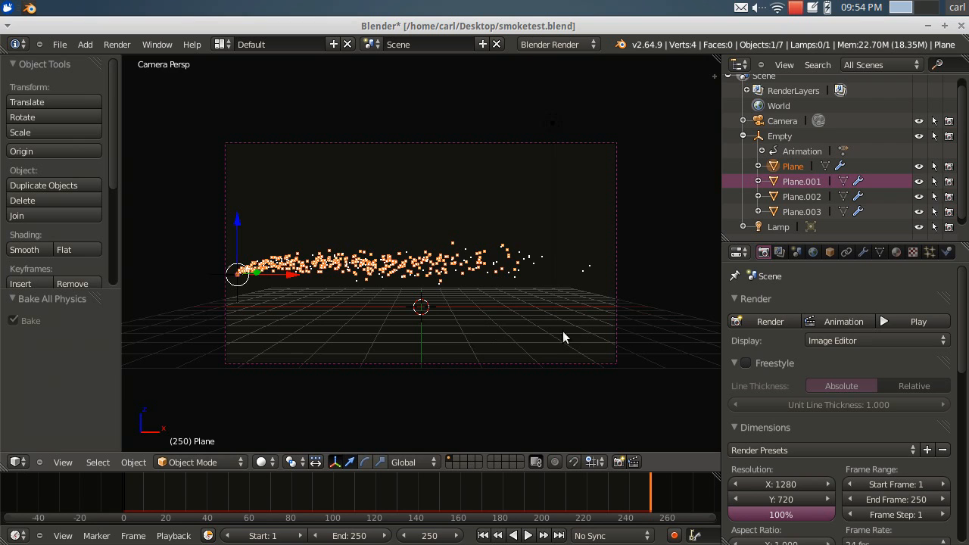
left_click(919, 181)
left_click(949, 181)
left_click(919, 196)
left_click(949, 196)
left_click(918, 211)
left_click(949, 212)
Step: Play the particle animation from frame 1, stop it, and scrub the timeline to frame 238 and back to frame 188
left_click(483, 535)
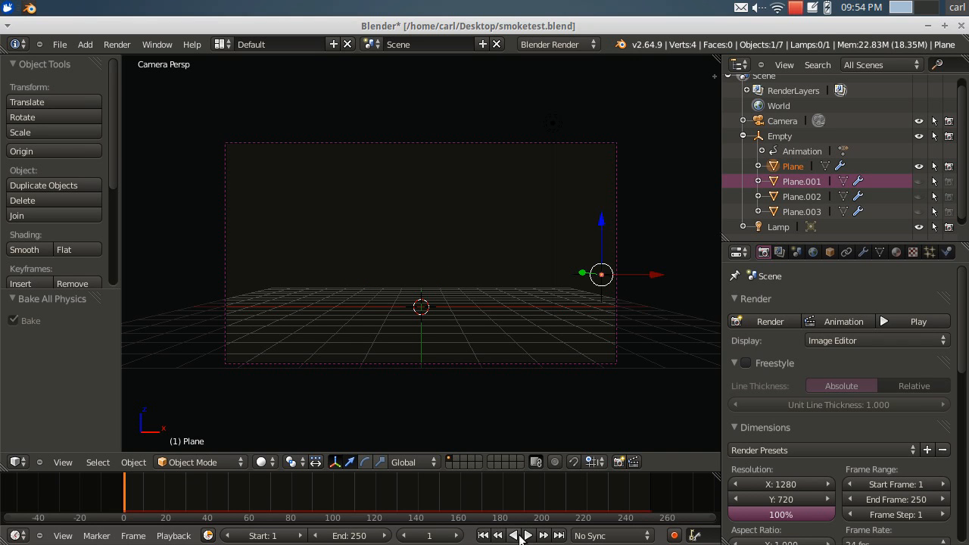
left_click(526, 536)
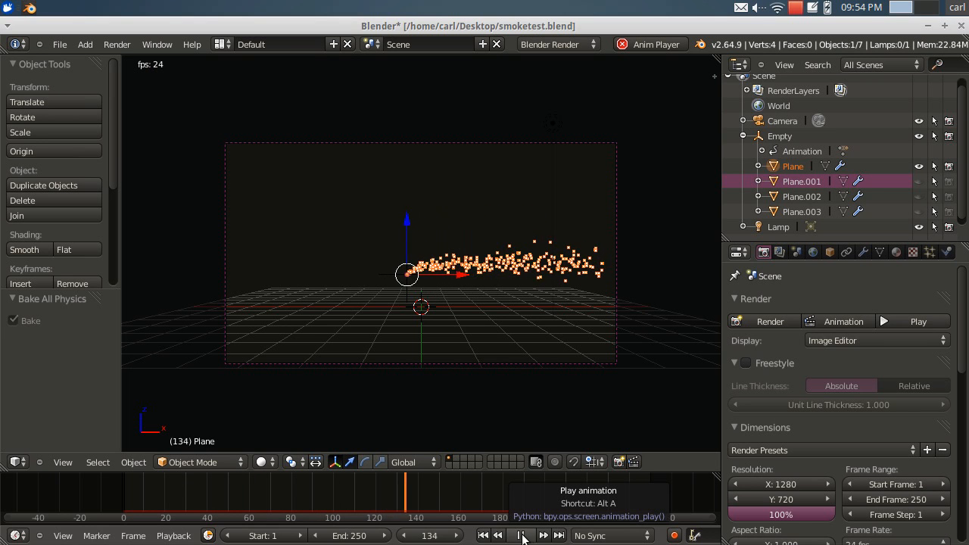
left_click(523, 536)
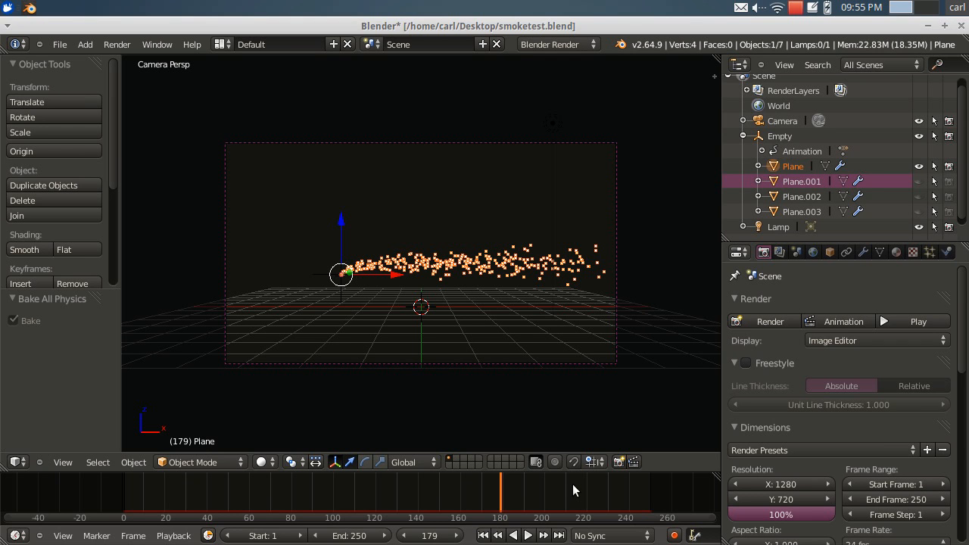
left_click_drag(562, 493, 625, 496)
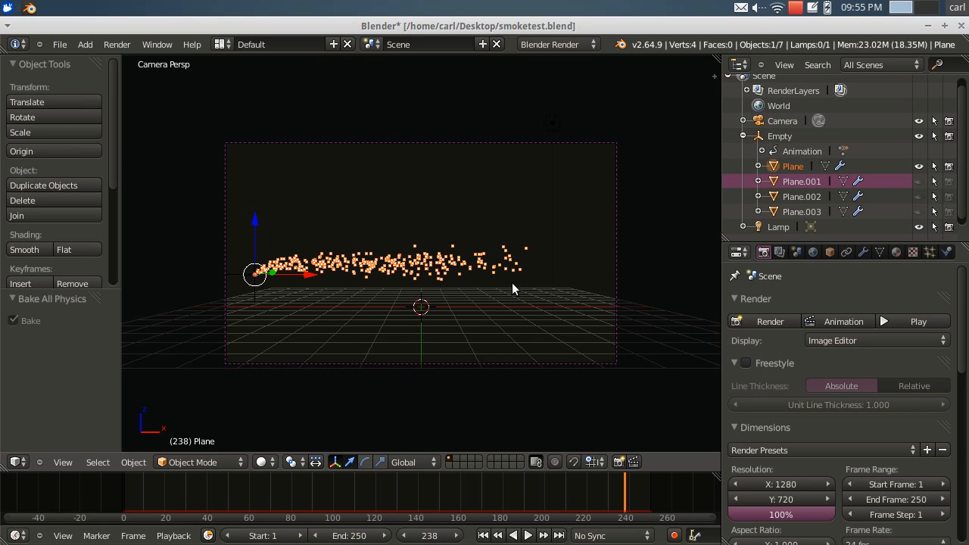
left_click_drag(640, 487, 519, 489)
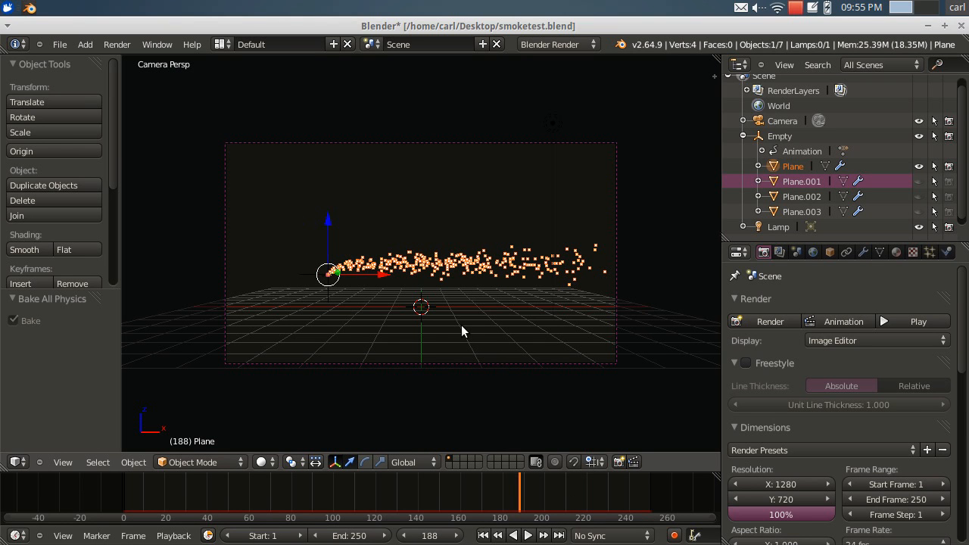
scroll(461, 324, "up", 3)
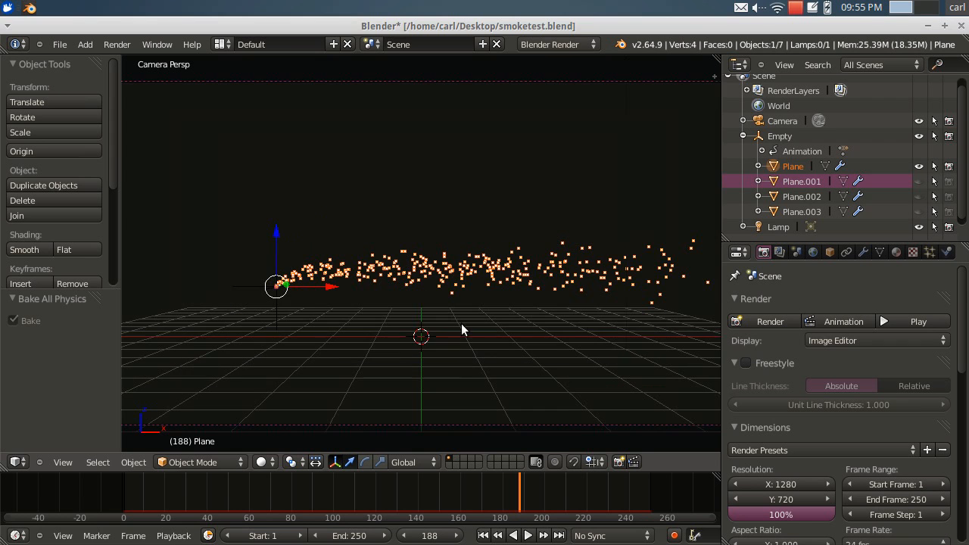
scroll(461, 323, "down", 1)
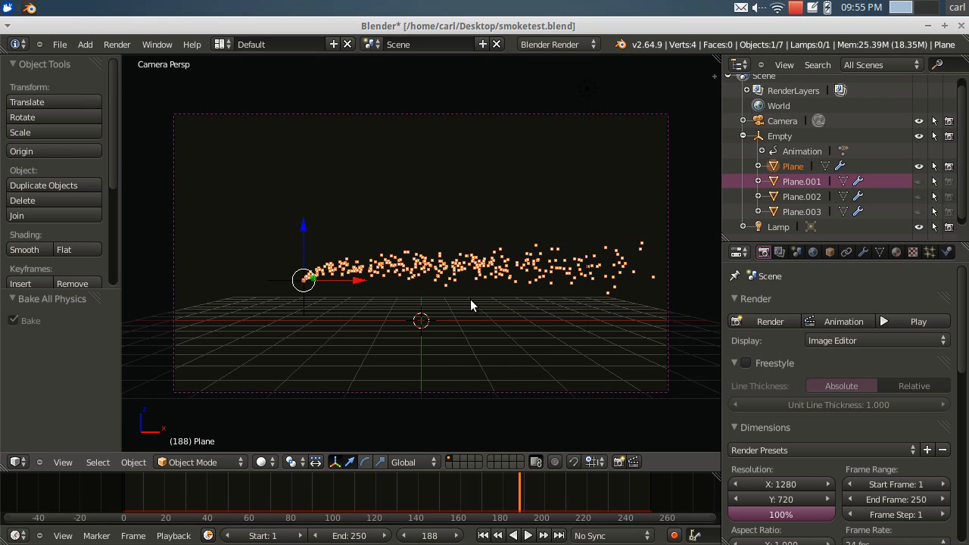
scroll(470, 301, "up", 2)
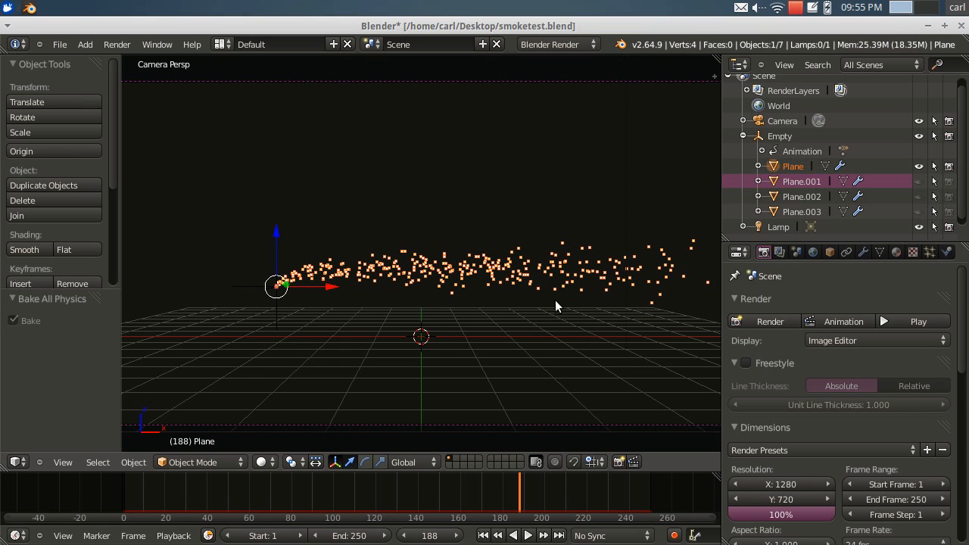
scroll(556, 301, "down", 3)
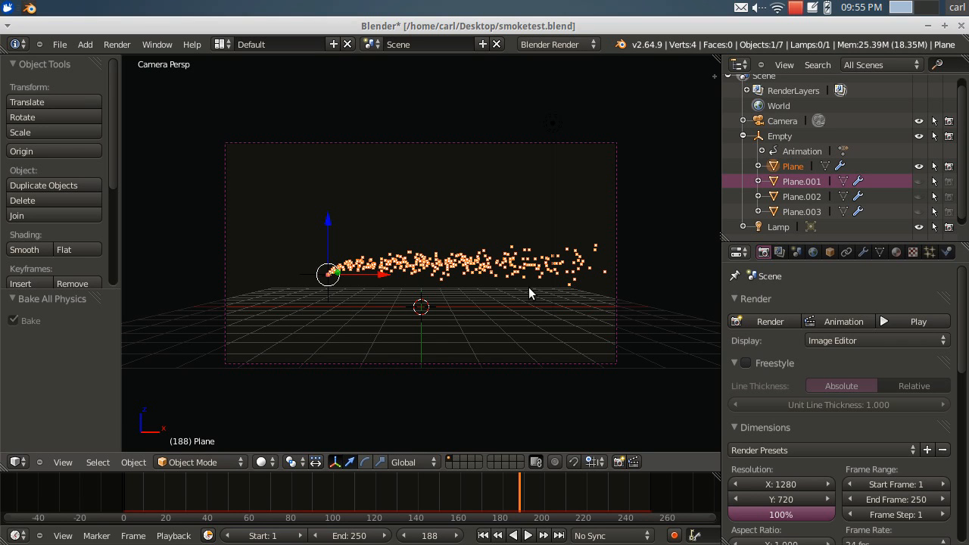
scroll(504, 294, "up", 2)
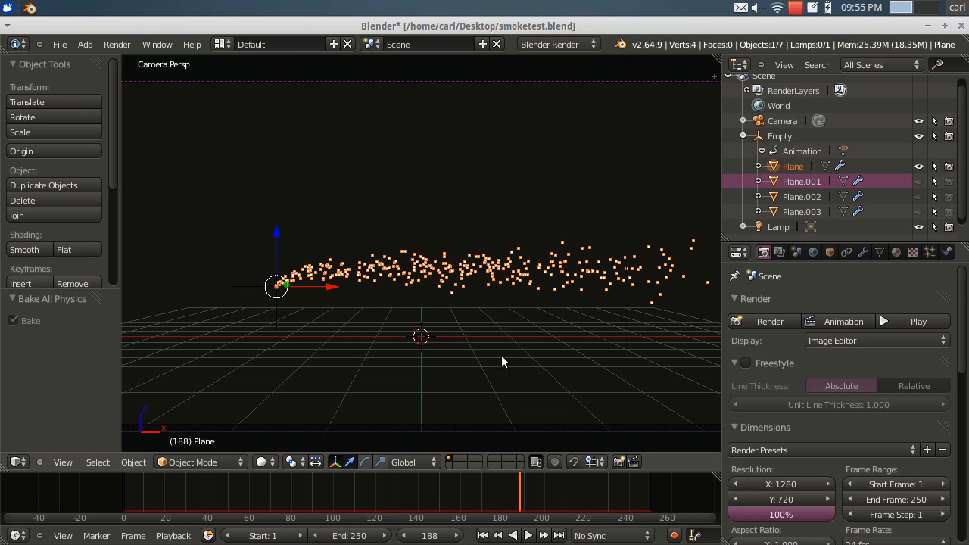
scroll(502, 361, "down", 2)
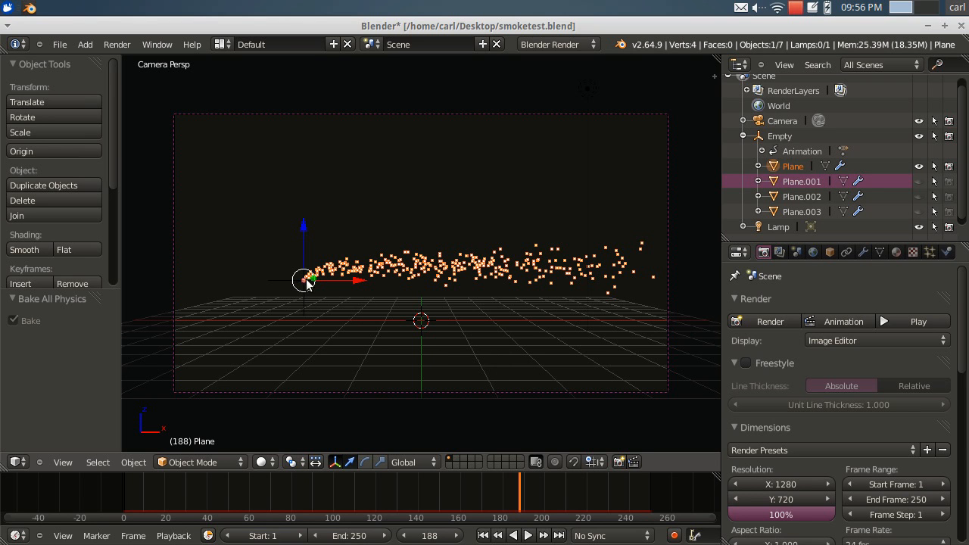
scroll(313, 301, "up", 2)
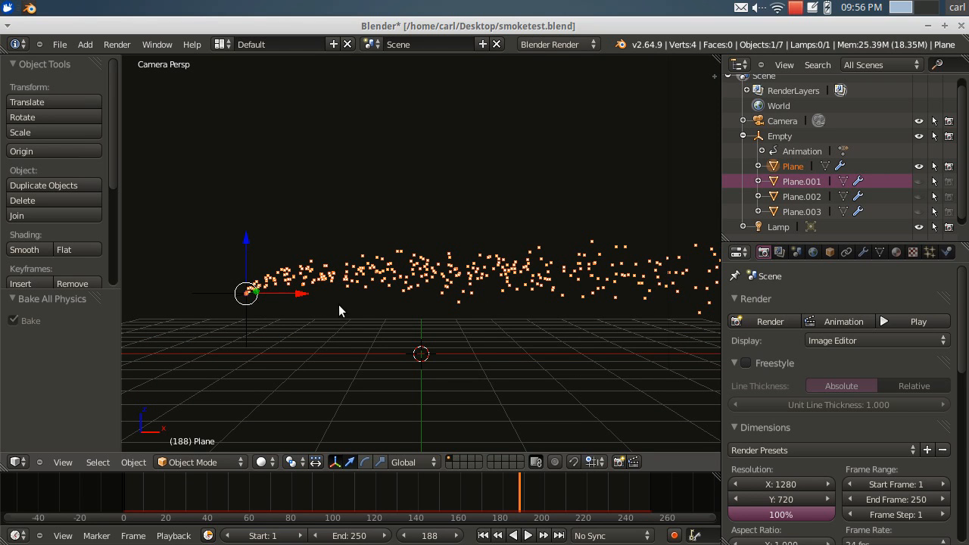
Step: Inspect the single emitter's particle trail from several angles and return to the camera view with the whole frame in sight
middle_click_drag(299, 330, 303, 350)
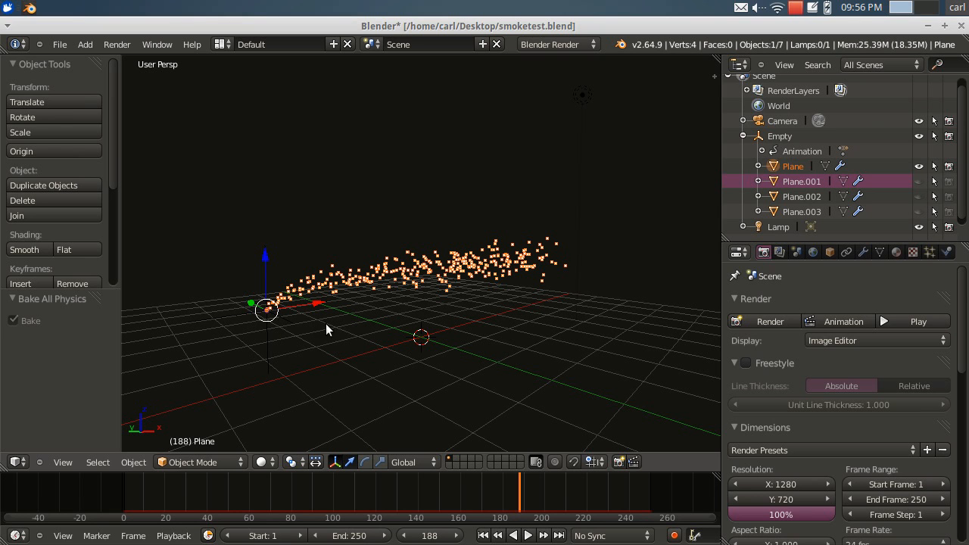
middle_click_drag(328, 334, 403, 327)
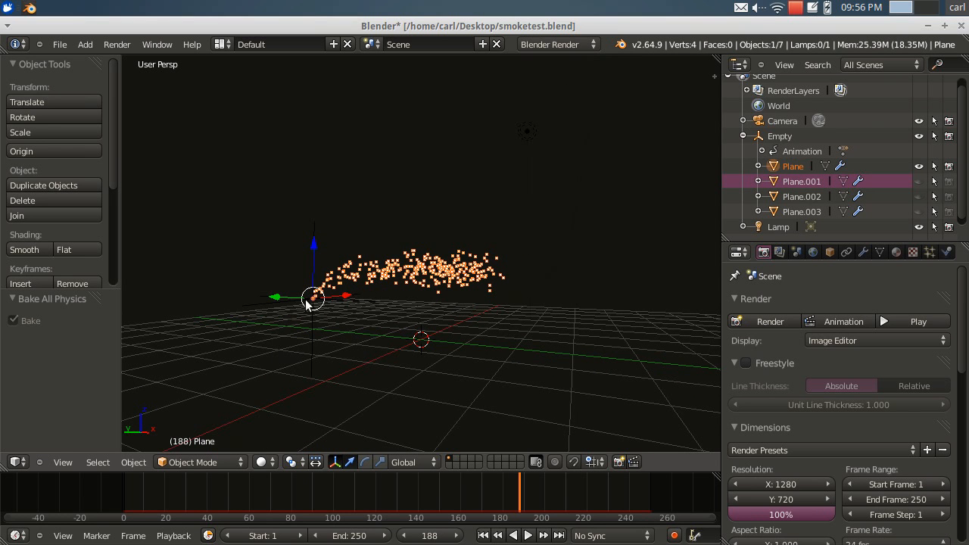
scroll(391, 332, "up", 2)
scroll(390, 331, "down", 2)
middle_click_drag(396, 310, 423, 334)
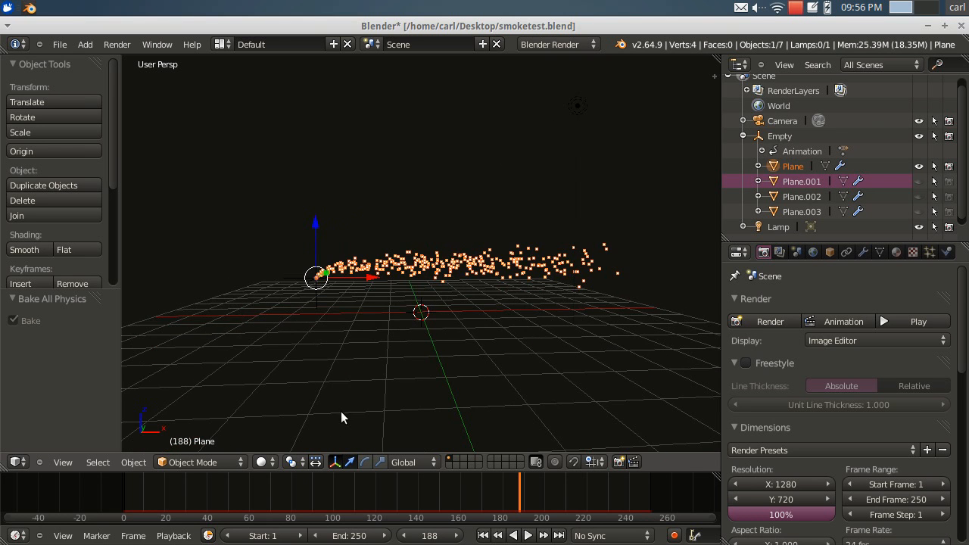
left_click(67, 463)
left_click(89, 417)
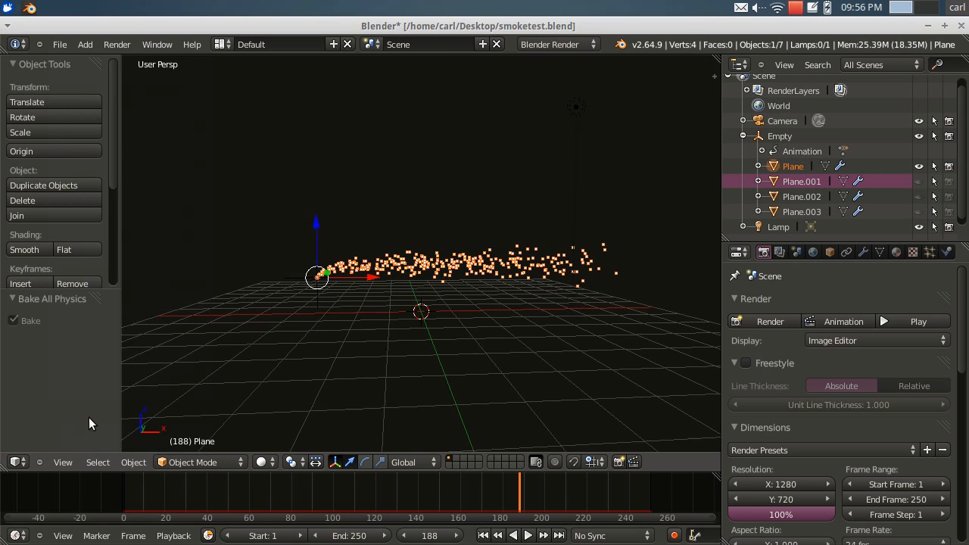
scroll(451, 301, "down", 3)
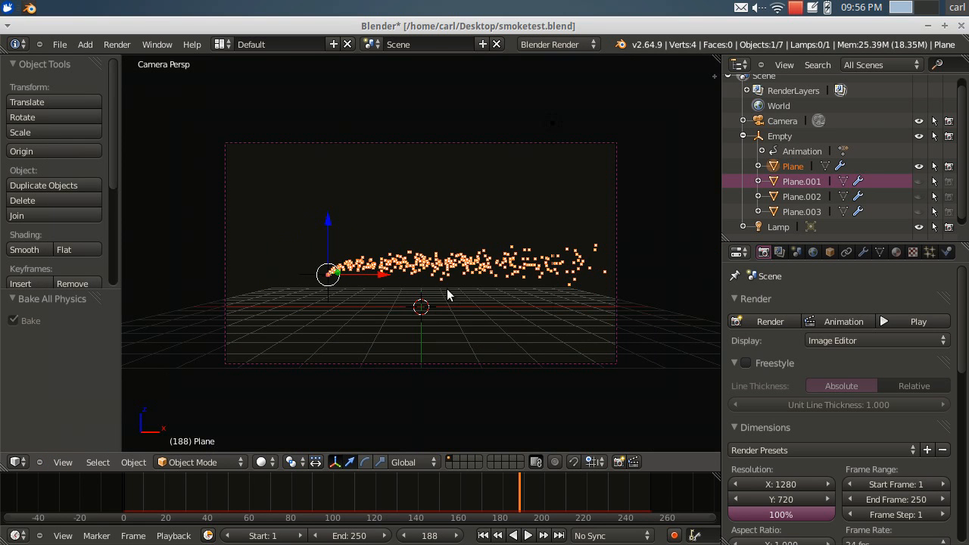
Step: Play the particle animation from frame 1, stop it at frame 87 and examine the particles near the emitter
left_click(483, 536)
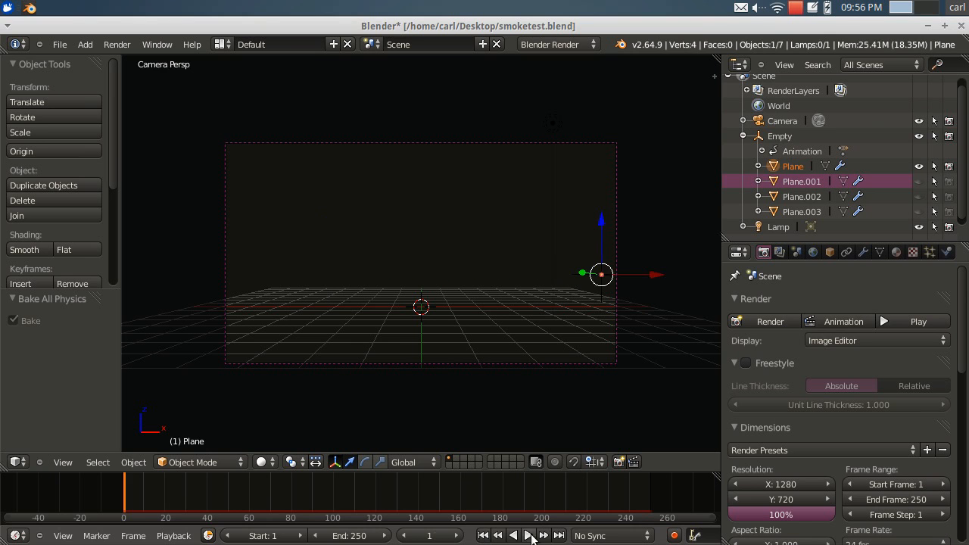
left_click(528, 535)
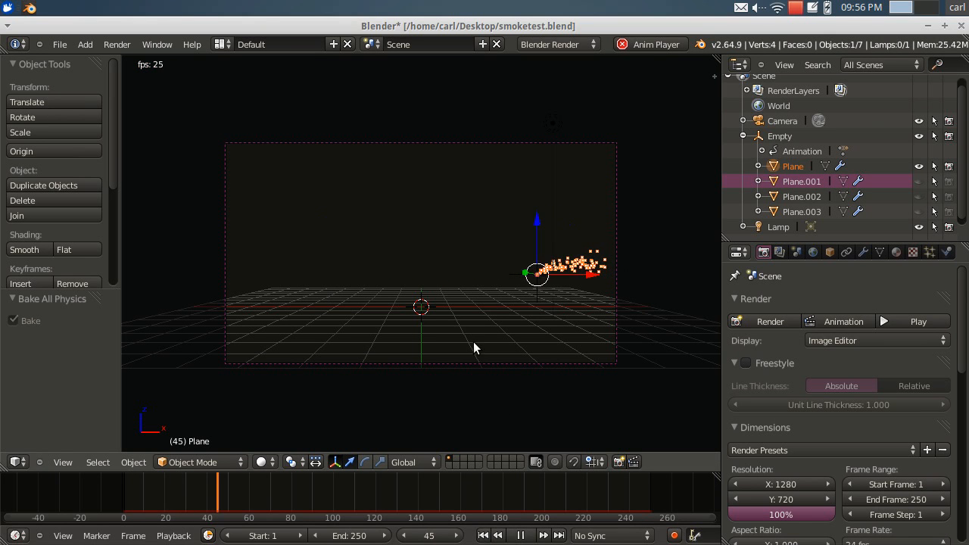
left_click(520, 535)
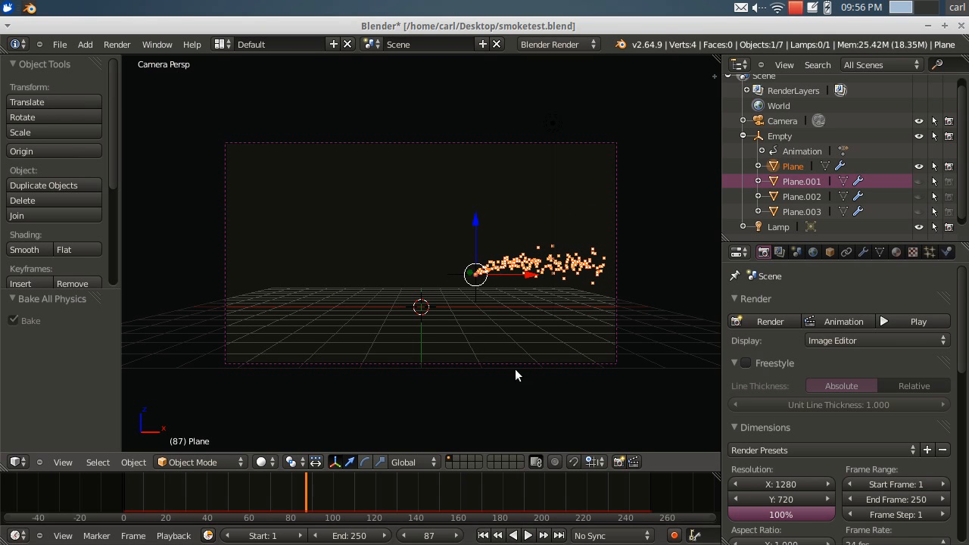
scroll(503, 269, "up", 2)
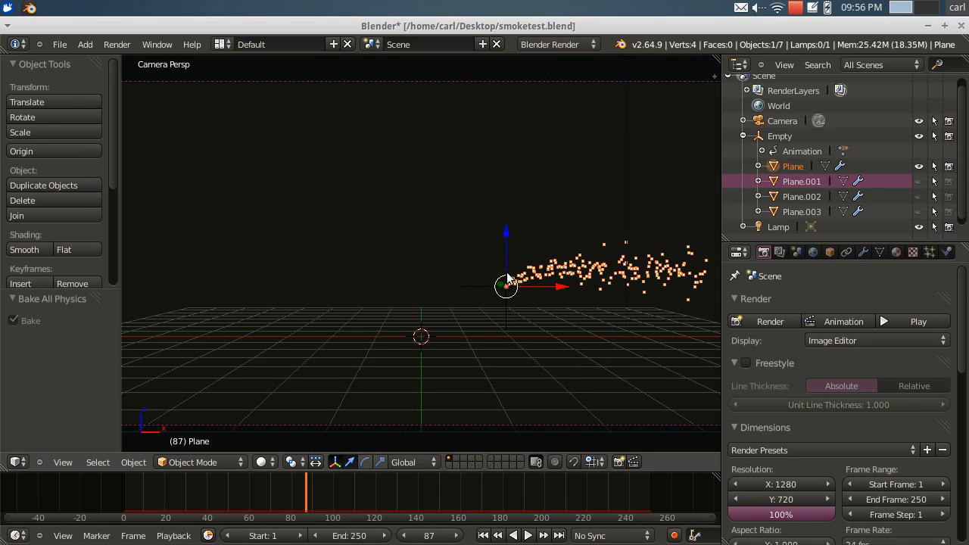
scroll(588, 306, "up", 1)
scroll(632, 311, "down", 1)
Step: Examine the Velocity and Physics settings of Plane's particle system, including the Brownian, Drag and Damp forces
left_click(930, 252)
scroll(819, 432, "down", 12)
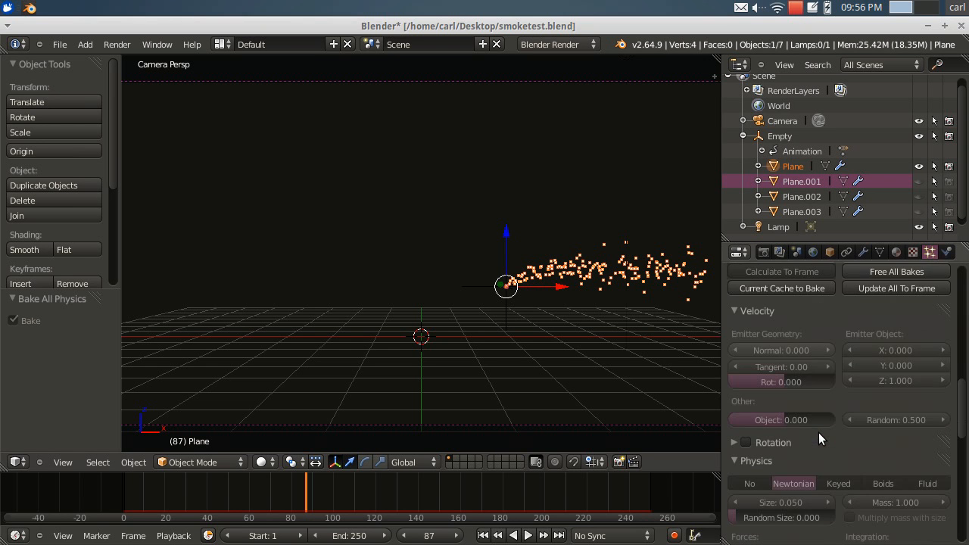
scroll(818, 431, "up", 4)
scroll(819, 433, "down", 7)
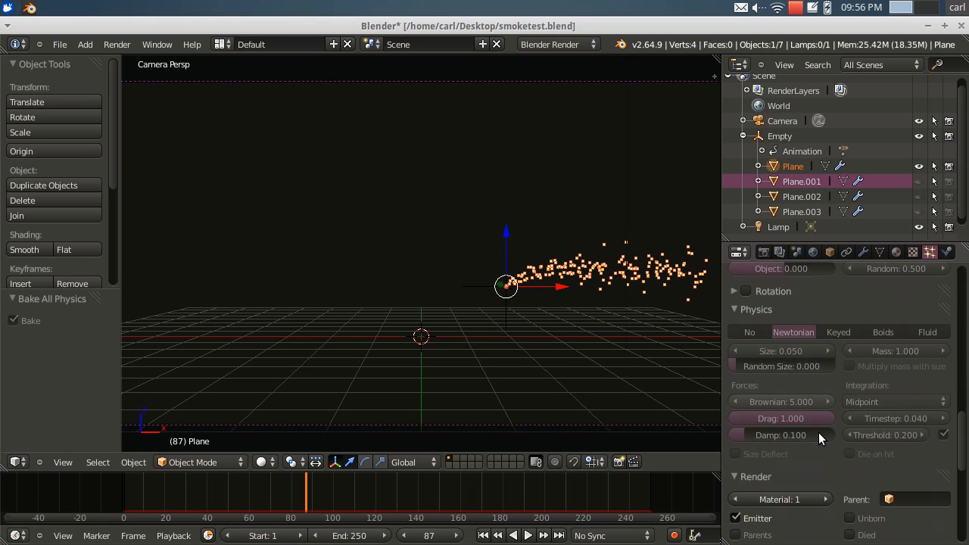
scroll(818, 432, "up", 1)
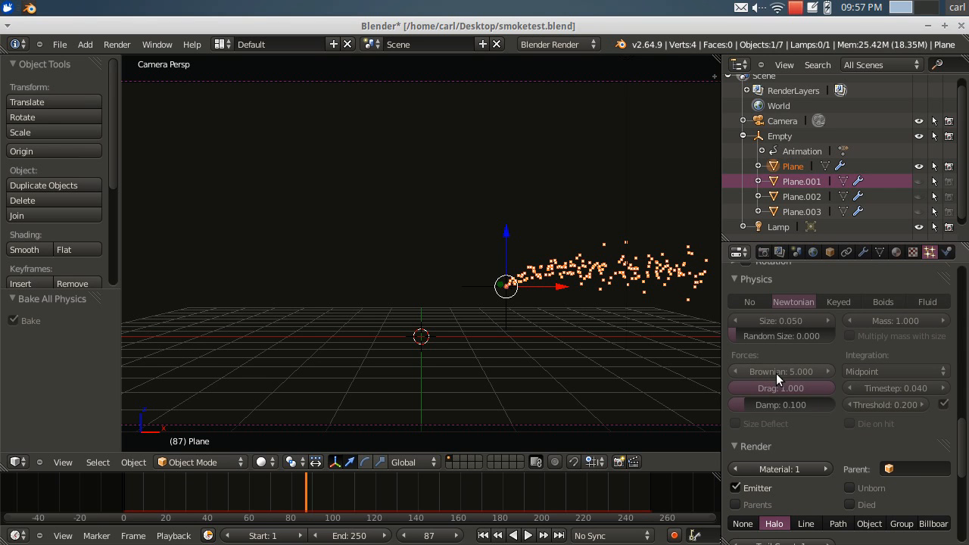
scroll(655, 352, "down", 2)
Step: Resume playback to frame 207, replay from frame 1 to frame 171 and examine how the trail spreads
left_click(527, 536)
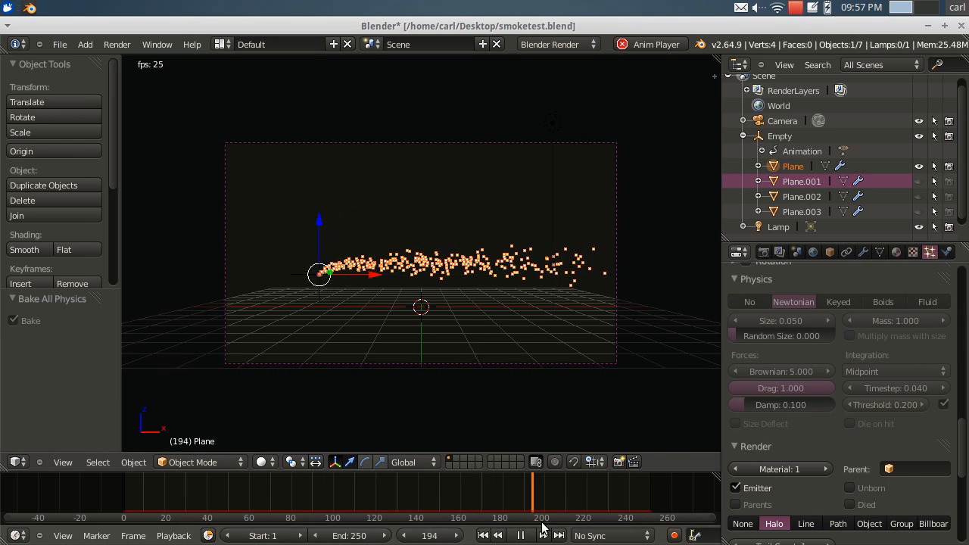
left_click(521, 535)
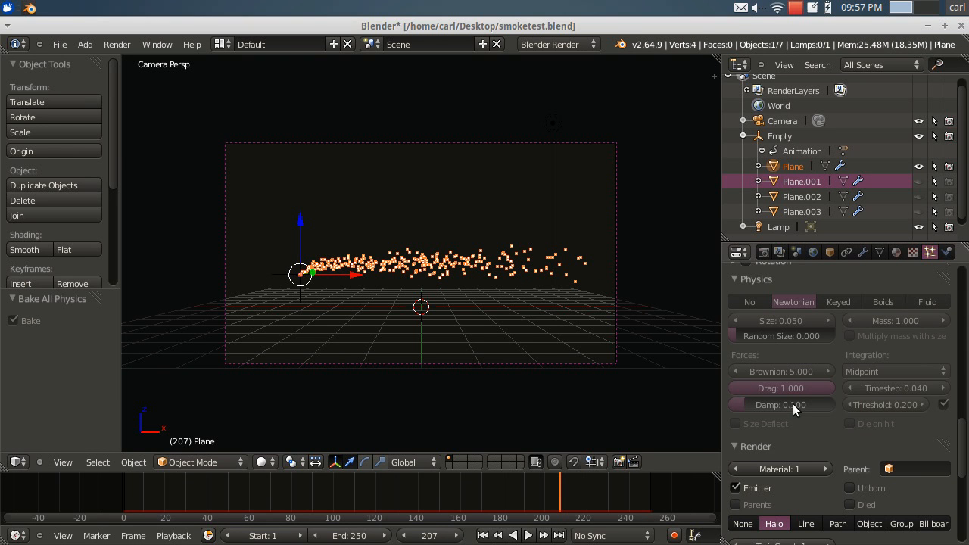
left_click(483, 536)
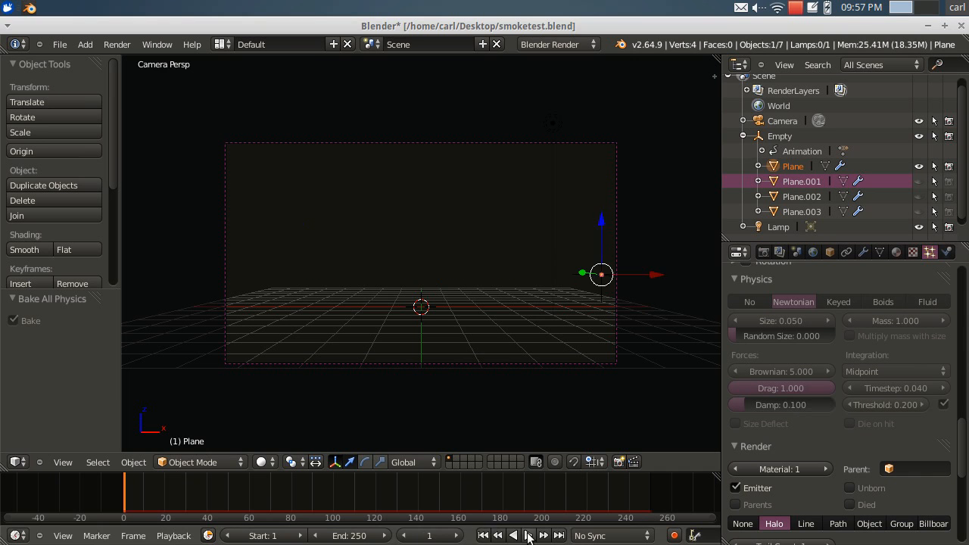
left_click(529, 535)
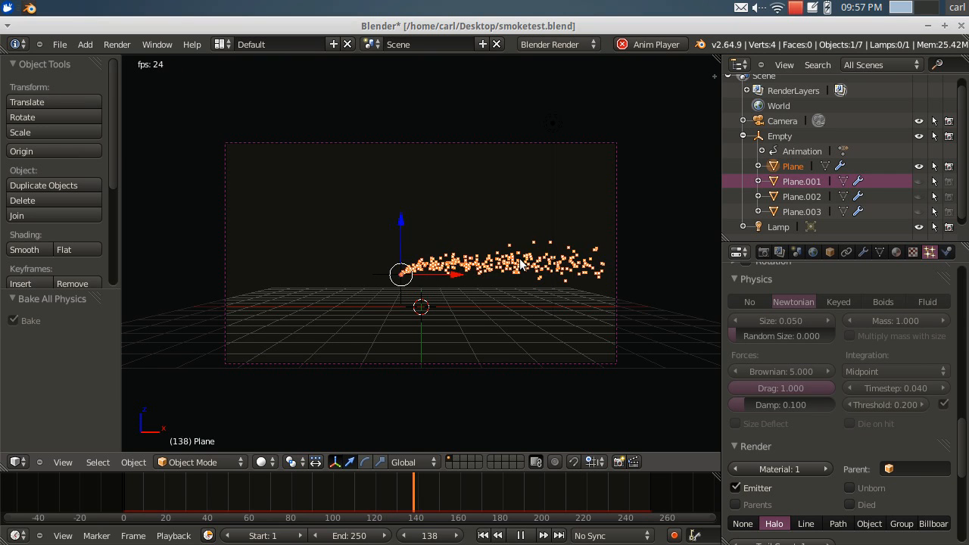
left_click(520, 536)
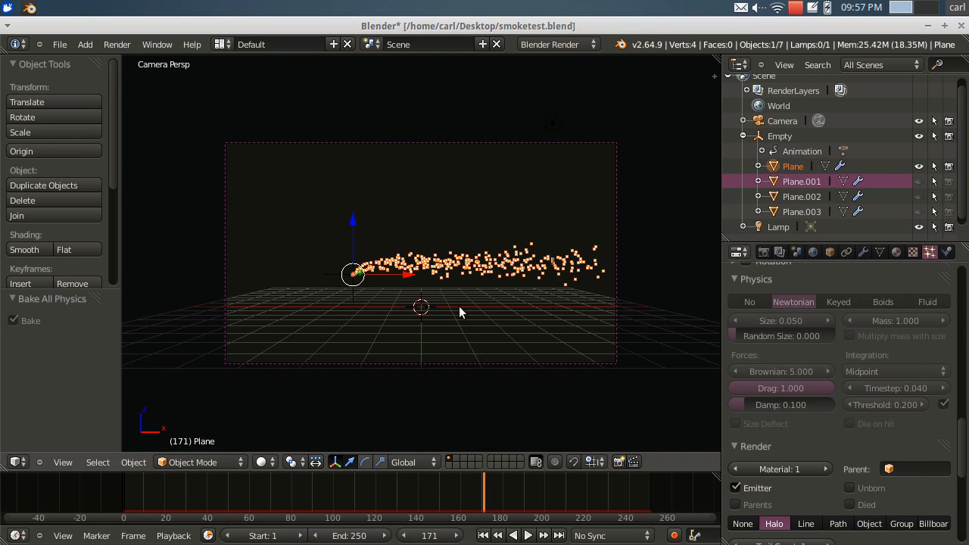
scroll(479, 295, "up", 3)
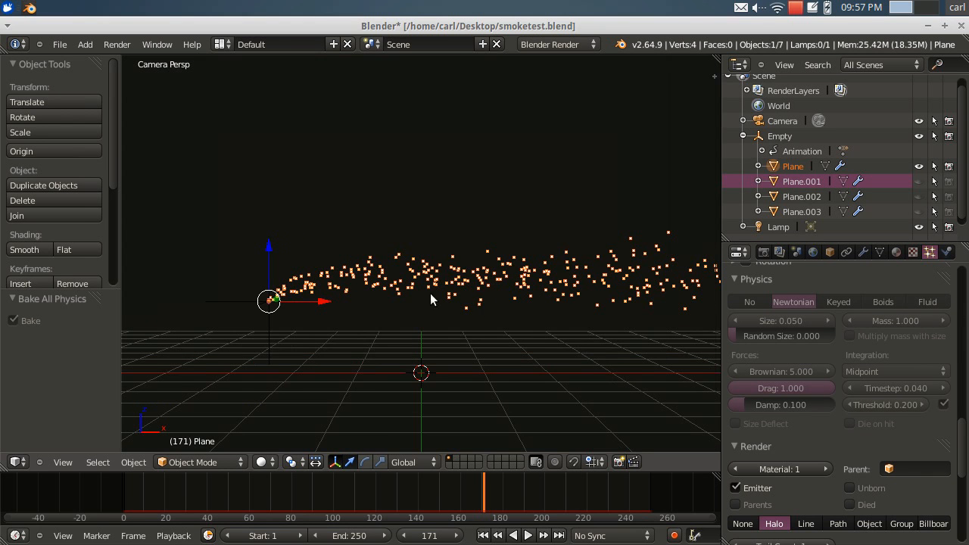
scroll(493, 307, "down", 4)
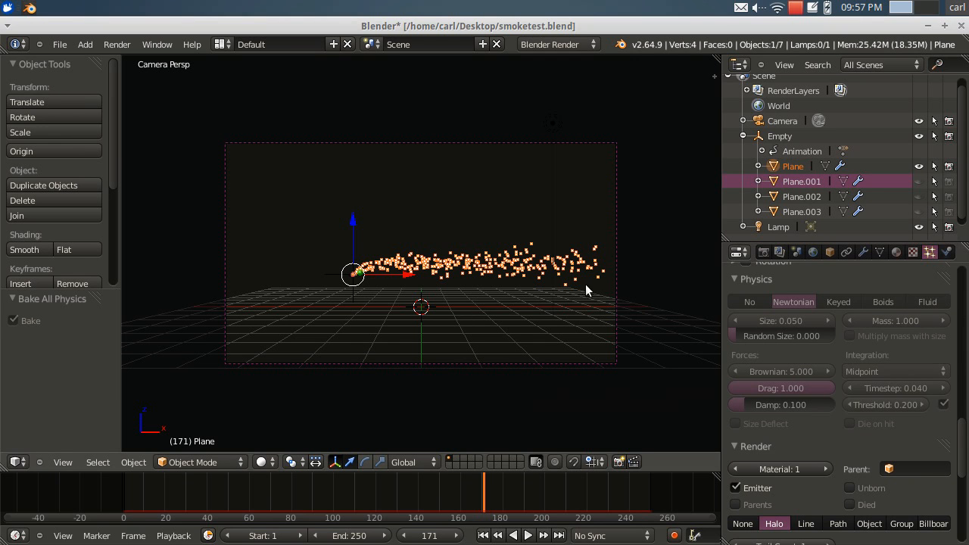
Step: Replay the animation from frame 1 twice, stopping at frame 87 and at frame 128, to study the moving emitter's trail
left_click(483, 535)
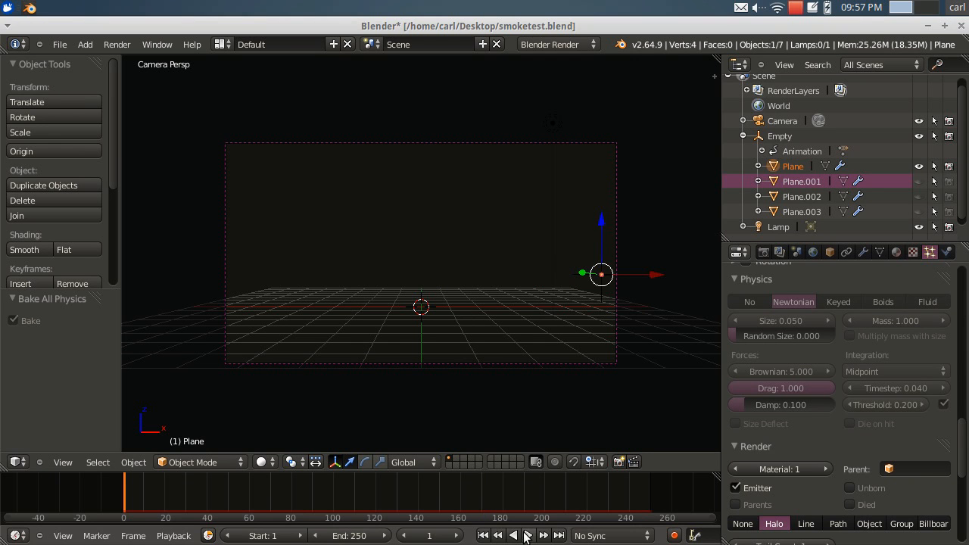
left_click(528, 535)
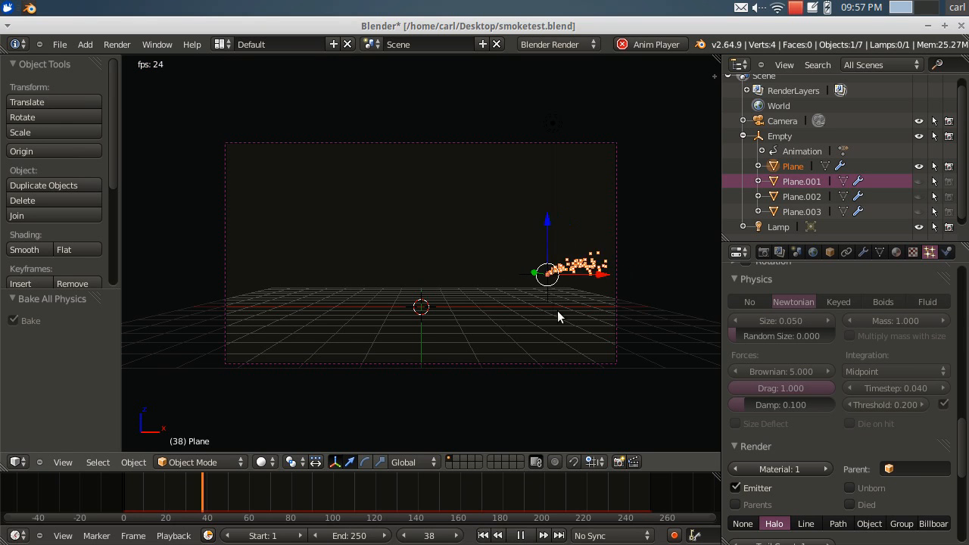
left_click(520, 535)
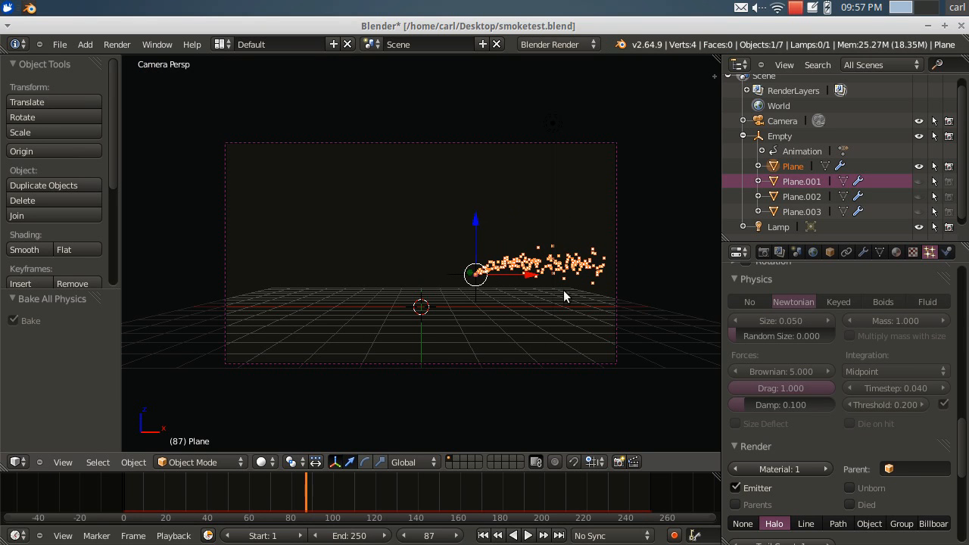
left_click(483, 535)
left_click(528, 535)
scroll(576, 337, "up", 3)
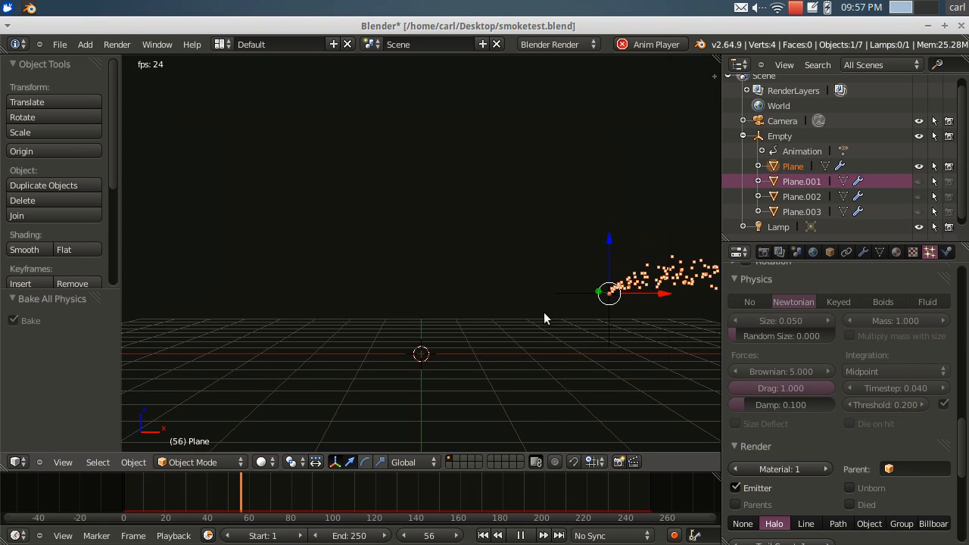
scroll(569, 314, "down", 3)
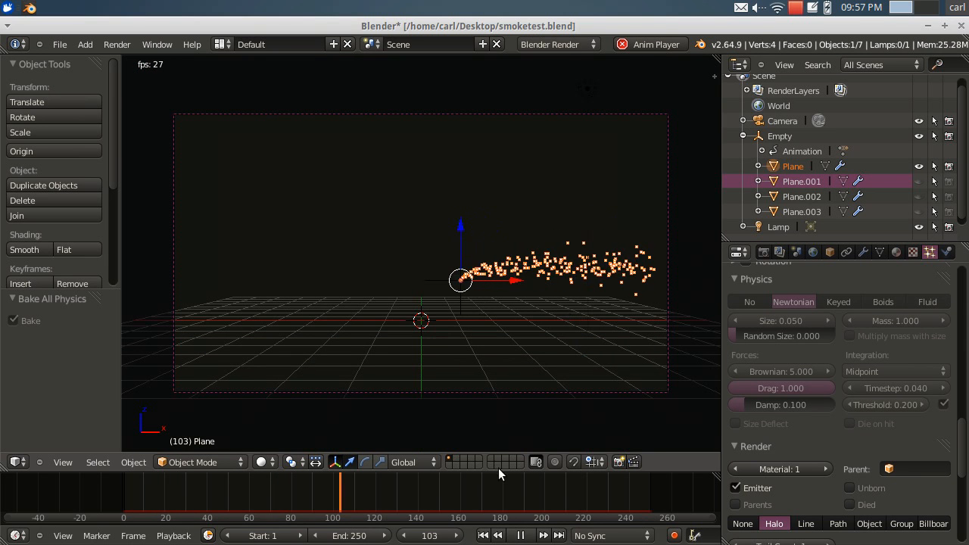
left_click(520, 535)
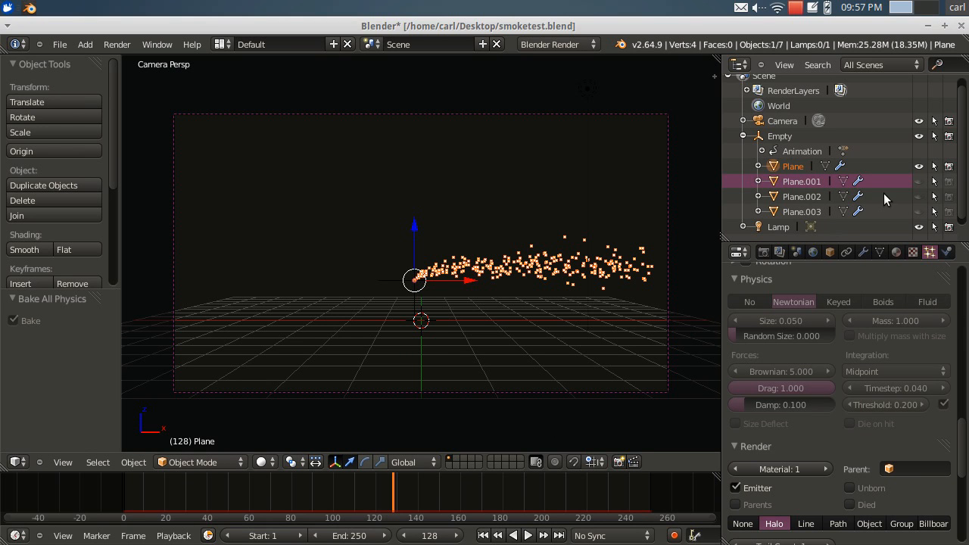
Step: Examine the particle system's Emission settings, including particle number, start, end and lifetime
scroll(859, 336, "up", 7)
scroll(859, 336, "up", 10)
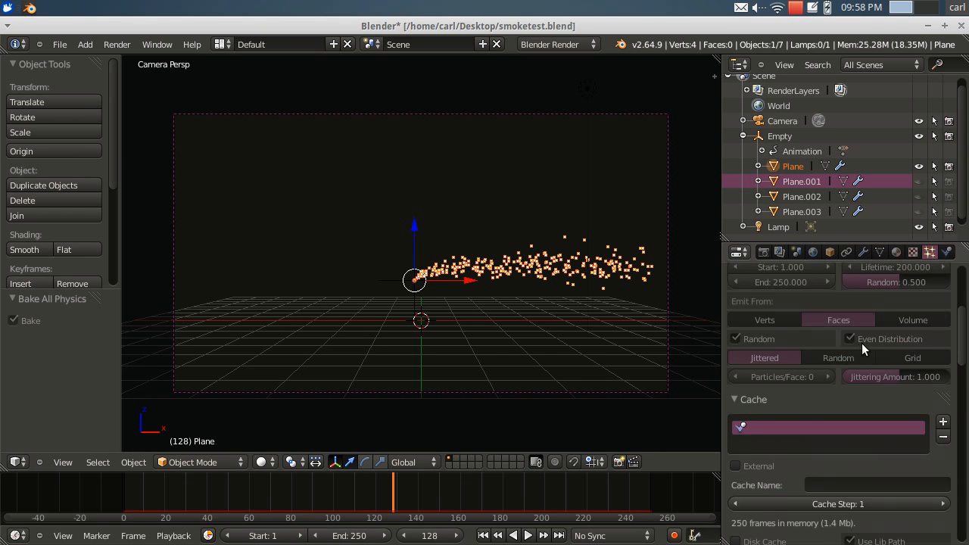
scroll(860, 345, "up", 5)
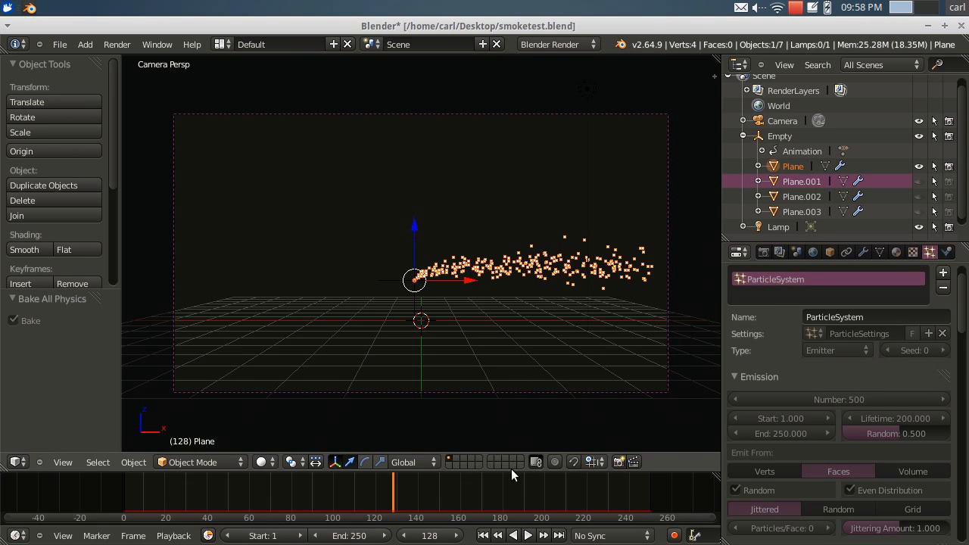
Step: Replay the start of the particle emission, stop playback and go to the last frame, 250
left_click(483, 536)
left_click(528, 535)
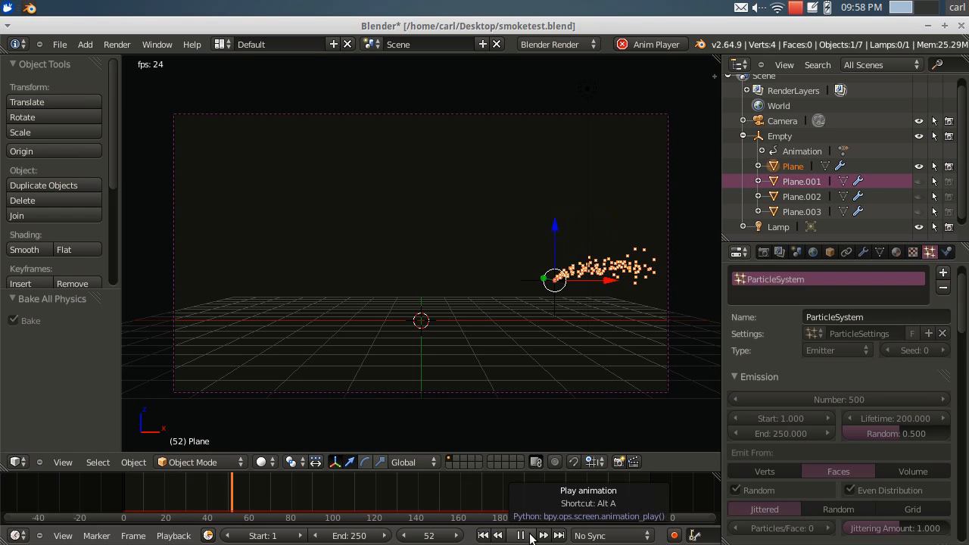
left_click(484, 535)
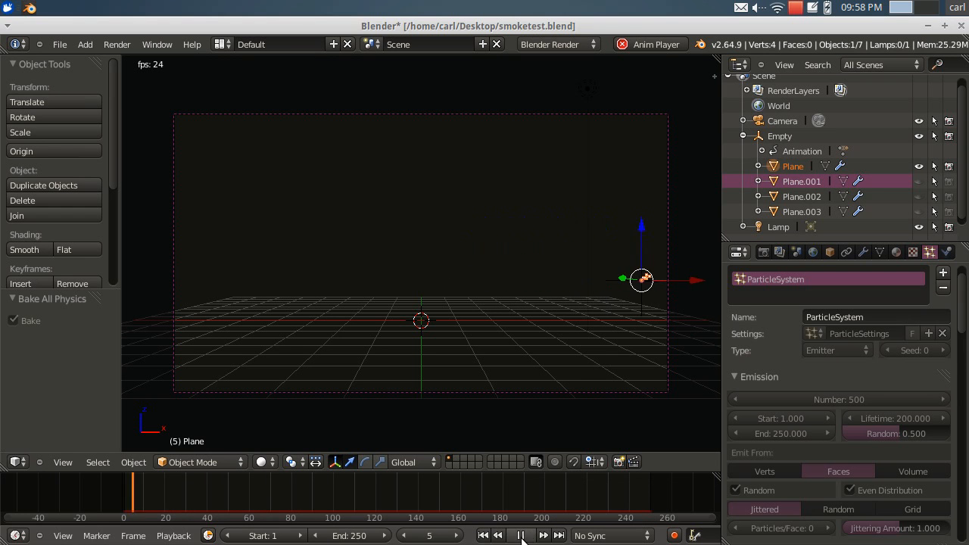
left_click(521, 535)
left_click(558, 535)
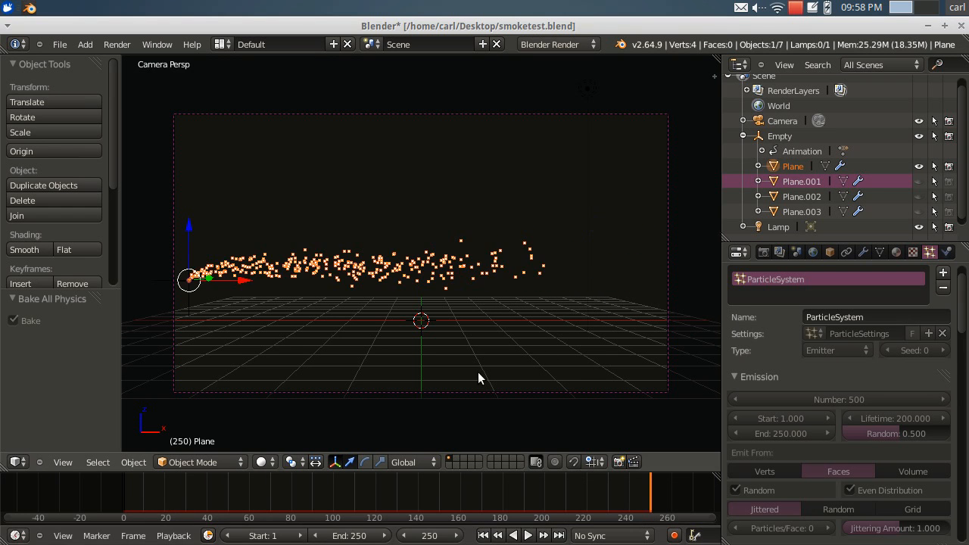
Step: Render a still image of frame 250 with only the Plane emitter enabled and examine the smoke trail up close
left_click(764, 252)
left_click(767, 319)
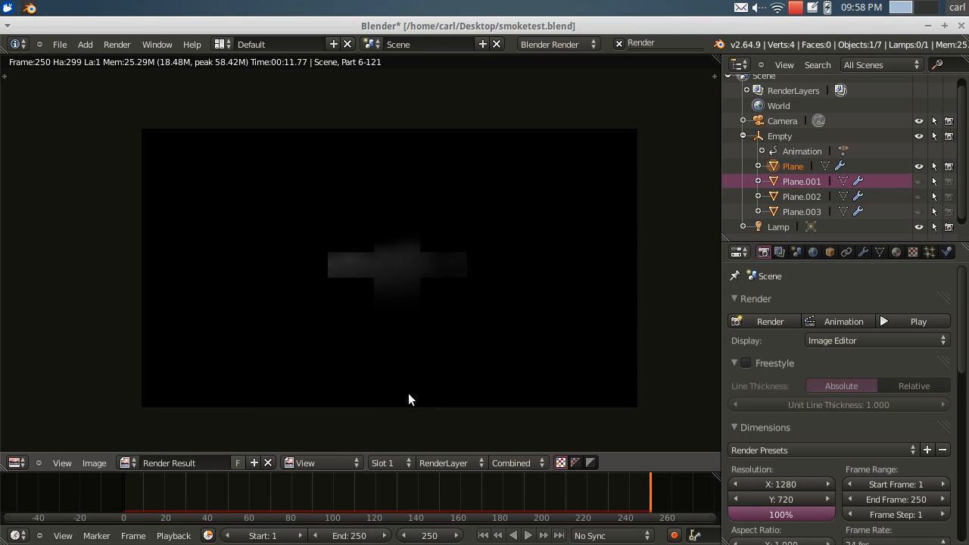
scroll(405, 348, "up", 3)
scroll(403, 350, "down", 1)
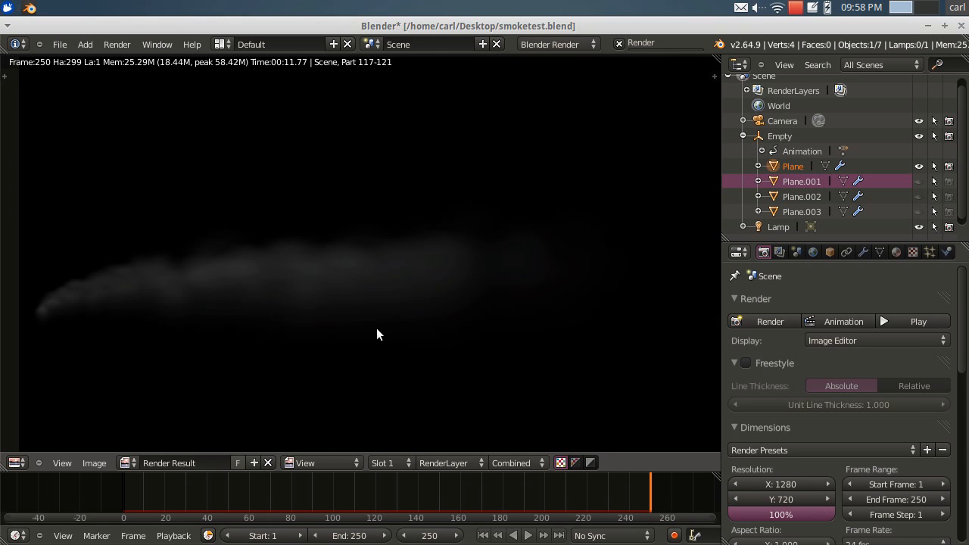
scroll(376, 327, "down", 1)
scroll(376, 325, "down", 1)
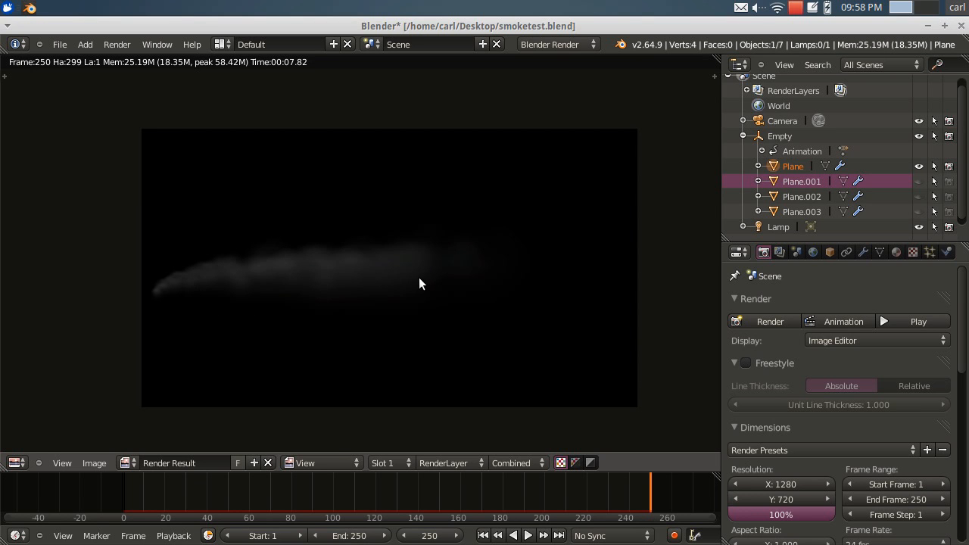
scroll(385, 295, "up", 2)
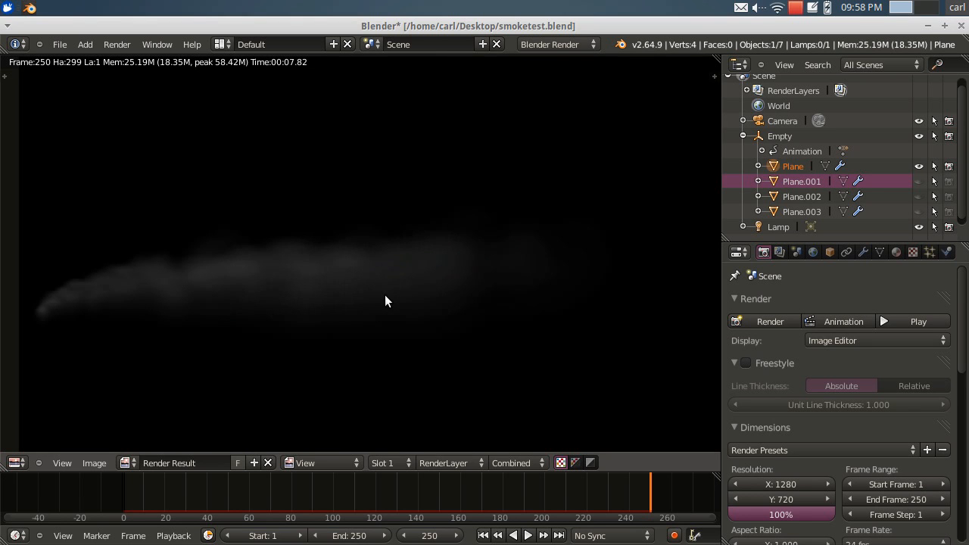
scroll(382, 302, "down", 1)
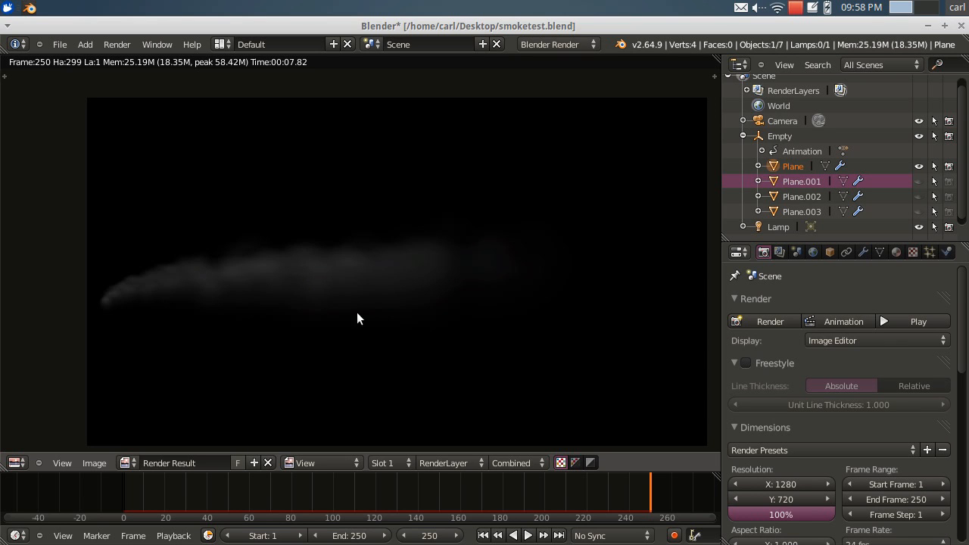
Step: Examine the front section of the rendered smoke trail up close and return to the wider image
scroll(133, 329, "up", 3)
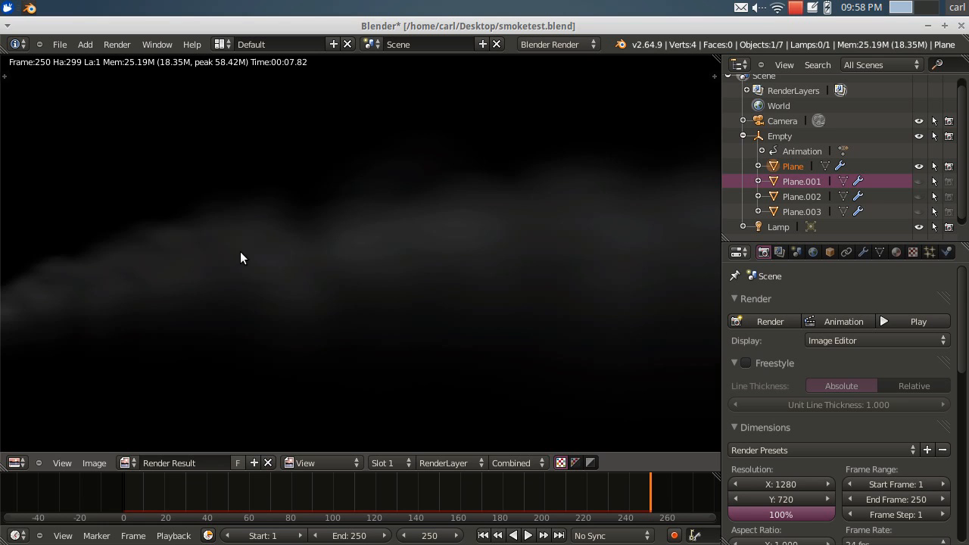
scroll(248, 271, "down", 1)
scroll(236, 257, "down", 1)
scroll(317, 267, "down", 1)
scroll(250, 265, "down", 2)
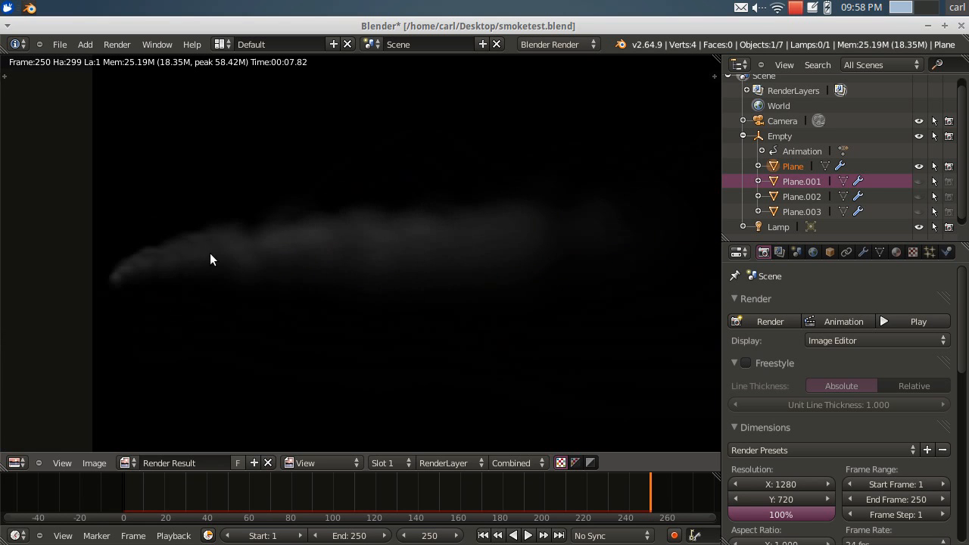
Step: Switch the render area back to the 3D View and examine the Plane material's halo size, hardness and options
left_click(16, 463)
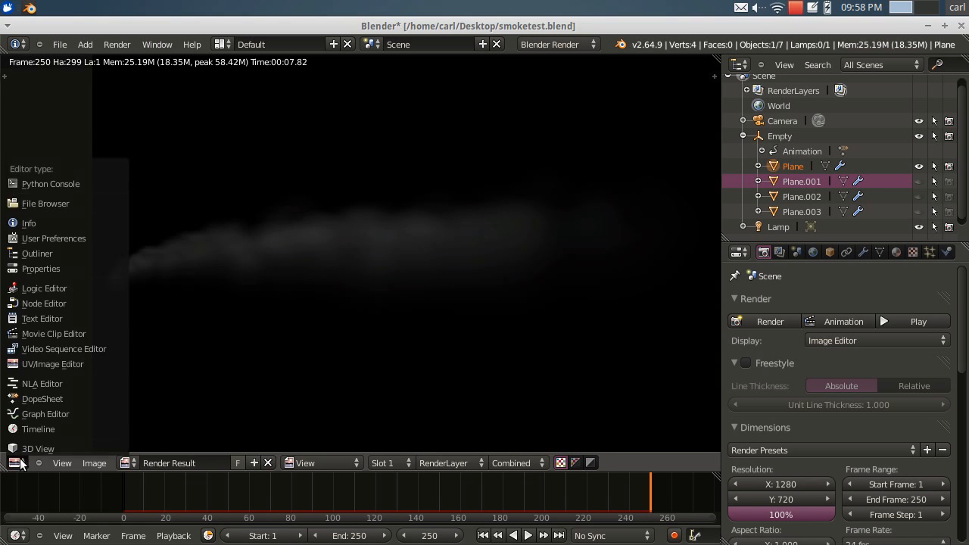
left_click(30, 511)
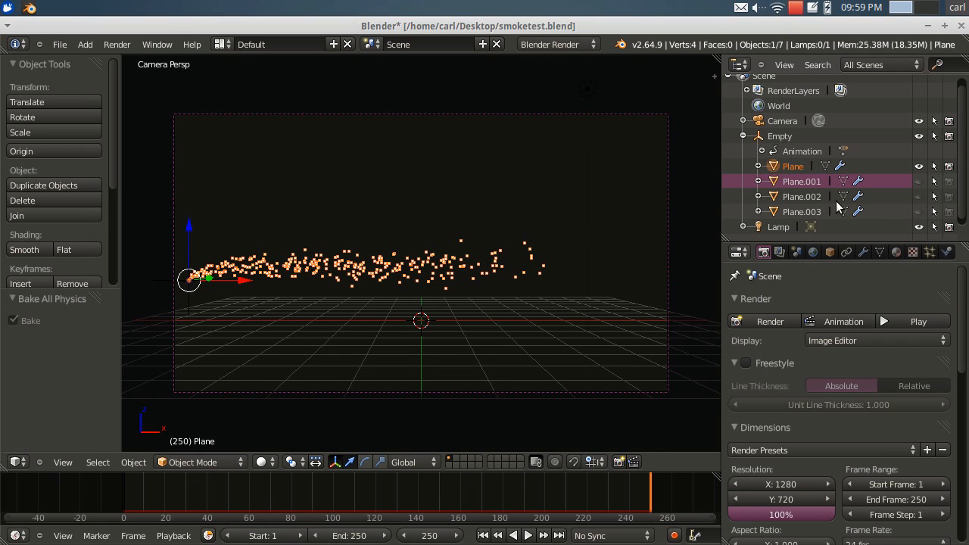
left_click(896, 251)
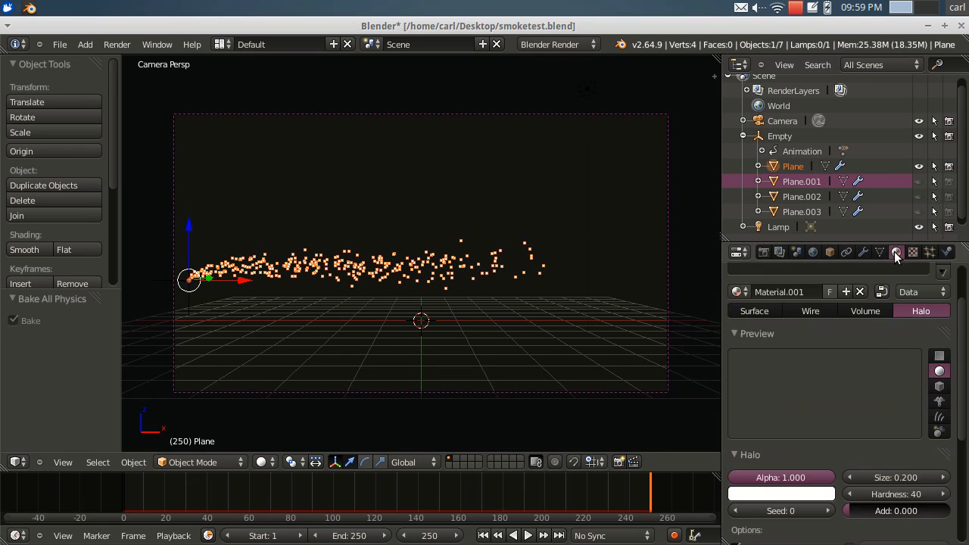
scroll(868, 432, "up", 1)
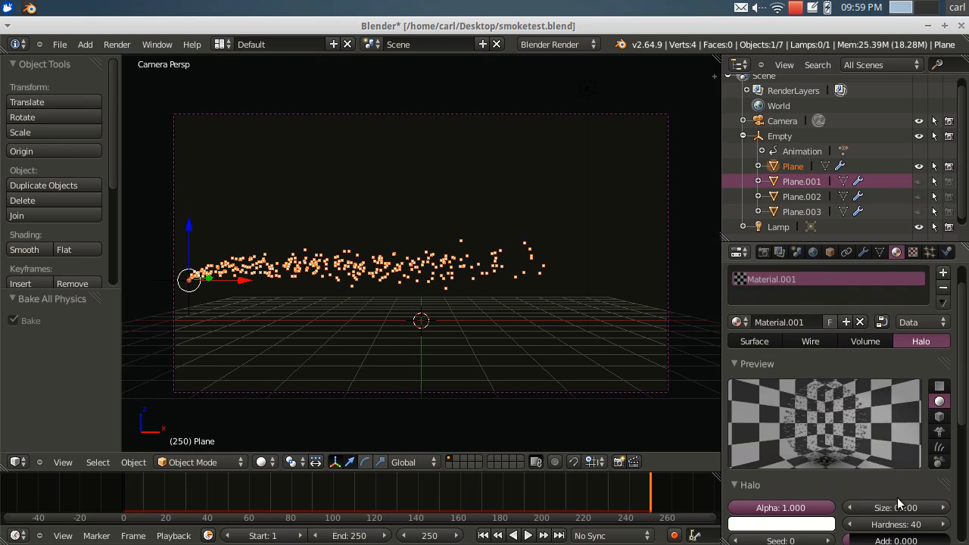
middle_click_drag(900, 489, 902, 461)
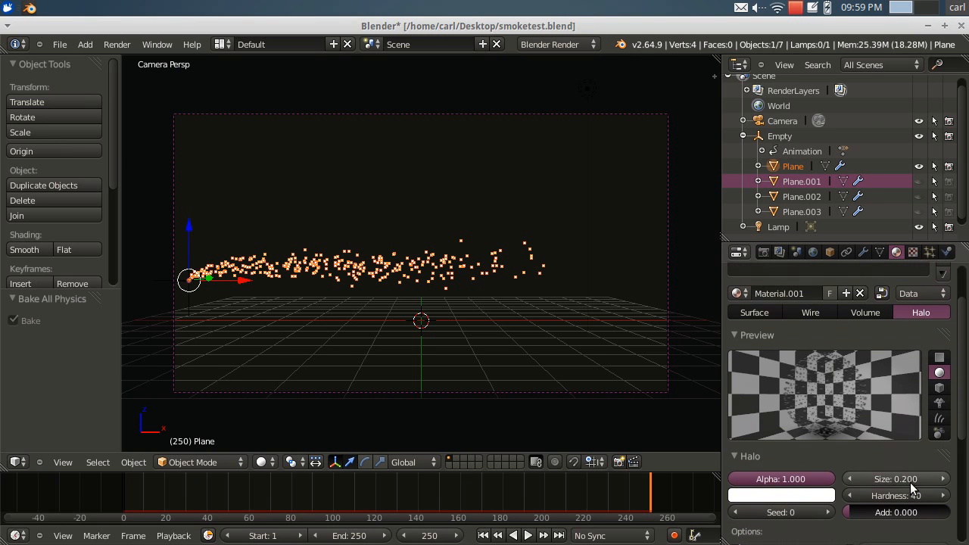
scroll(874, 462, "down", 5)
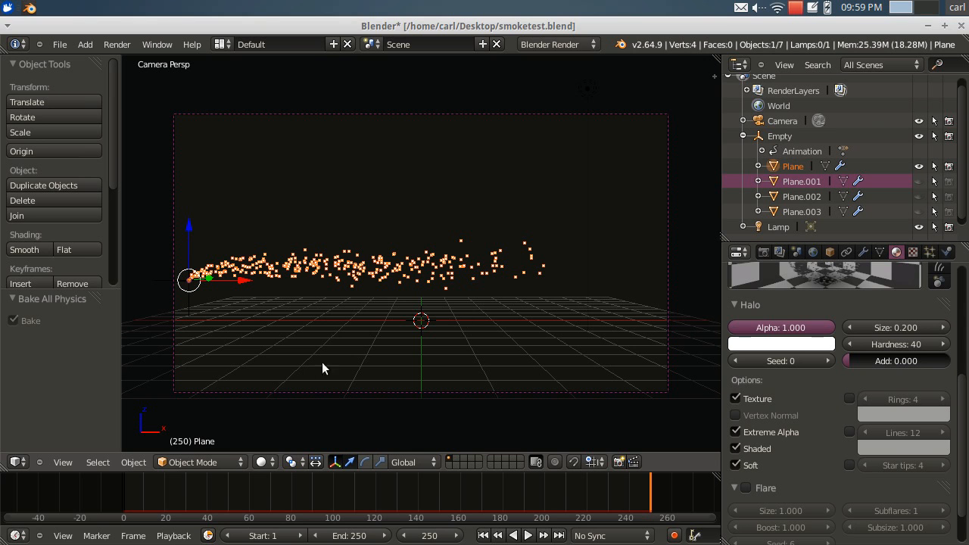
Step: Study the particle trail in the camera view alongside the halo material's Texture, Extreme Alpha, Shaded and Soft options
scroll(358, 280, "up", 2)
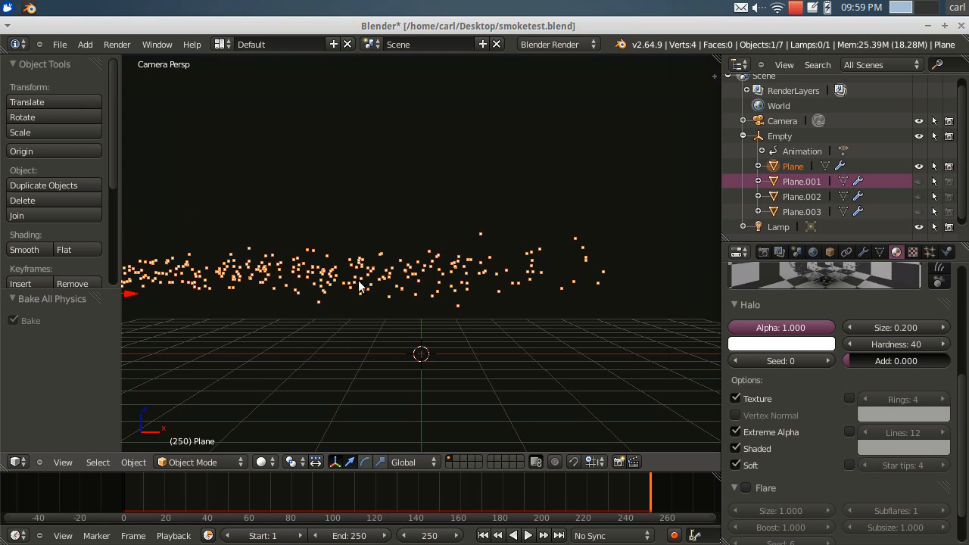
scroll(375, 312, "down", 2)
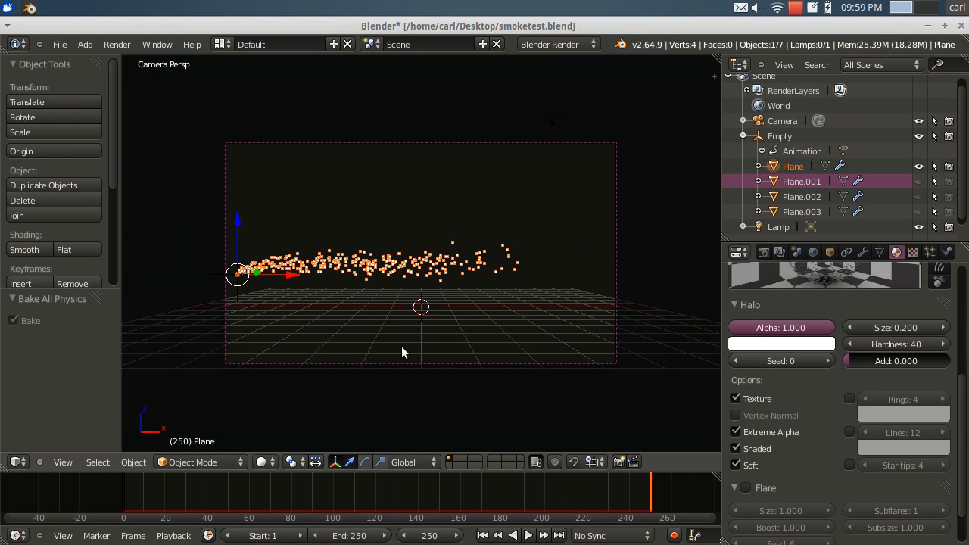
scroll(458, 326, "up", 2)
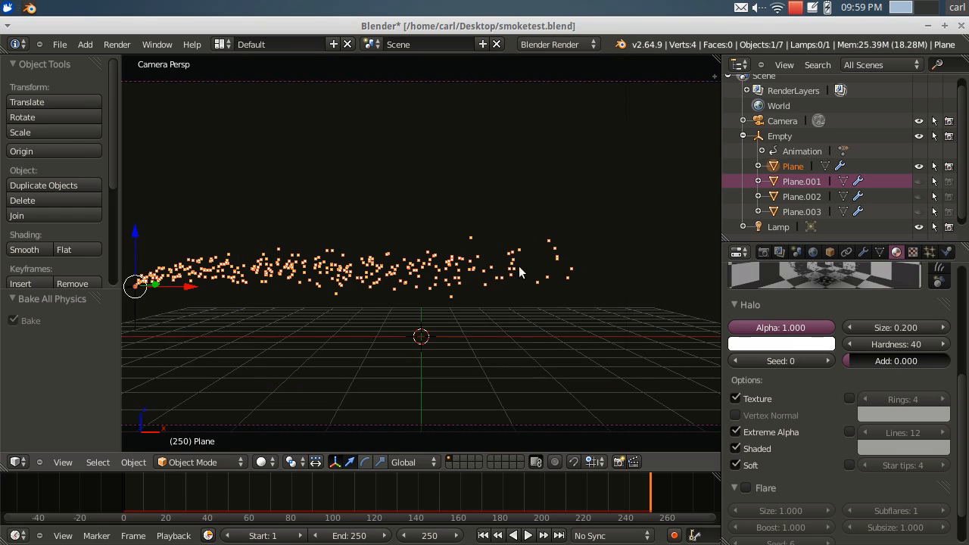
scroll(610, 103, "down", 2)
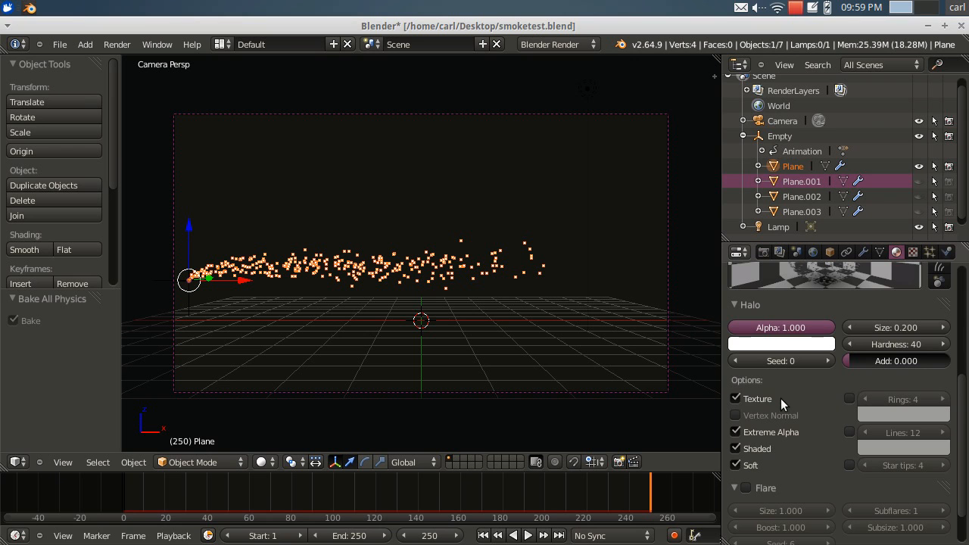
scroll(854, 337, "up", 2)
scroll(854, 338, "up", 2)
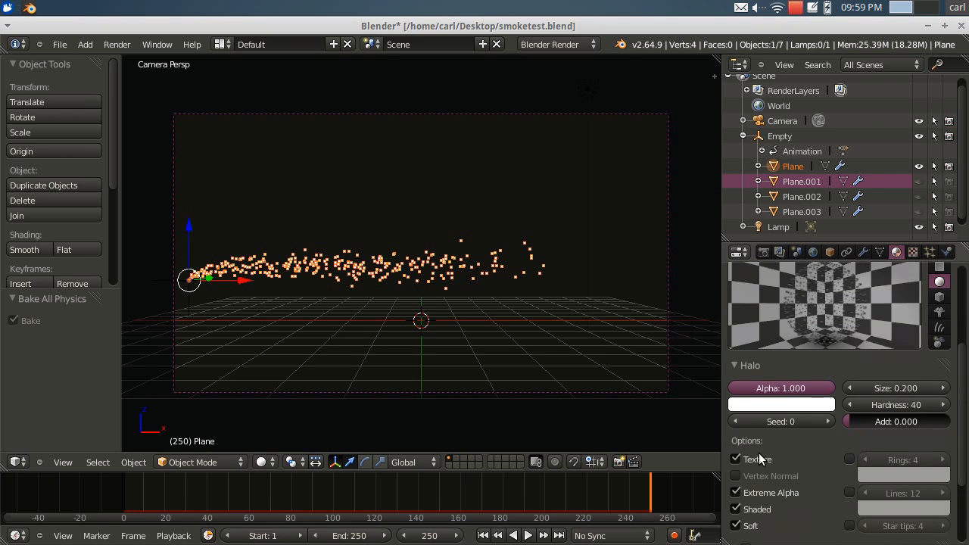
Step: Enlarge the properties area and examine the material's Blend texture, including its preview, color ramp, progression and mapping
left_click_drag(835, 243, 836, 192)
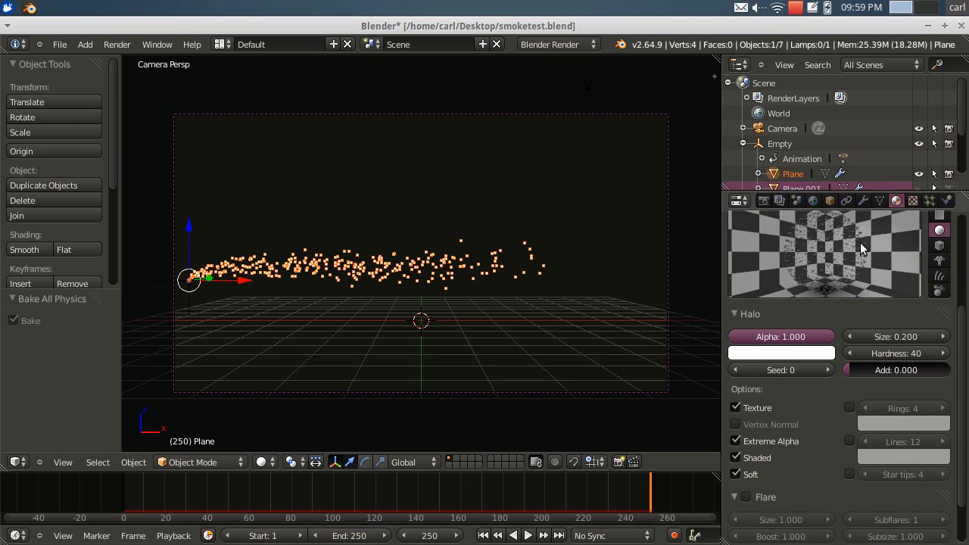
left_click(912, 201)
left_click_drag(965, 320, 965, 271)
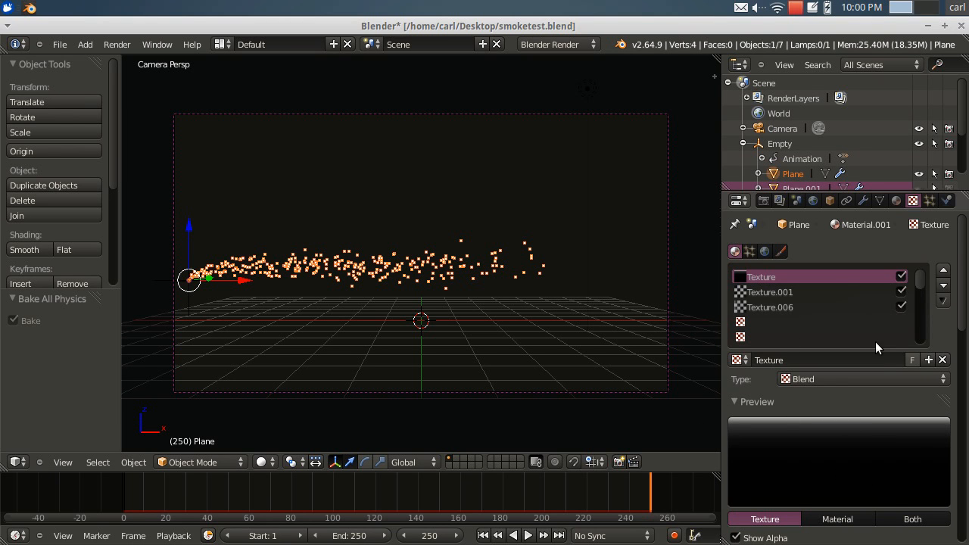
scroll(330, 301, "up", 2)
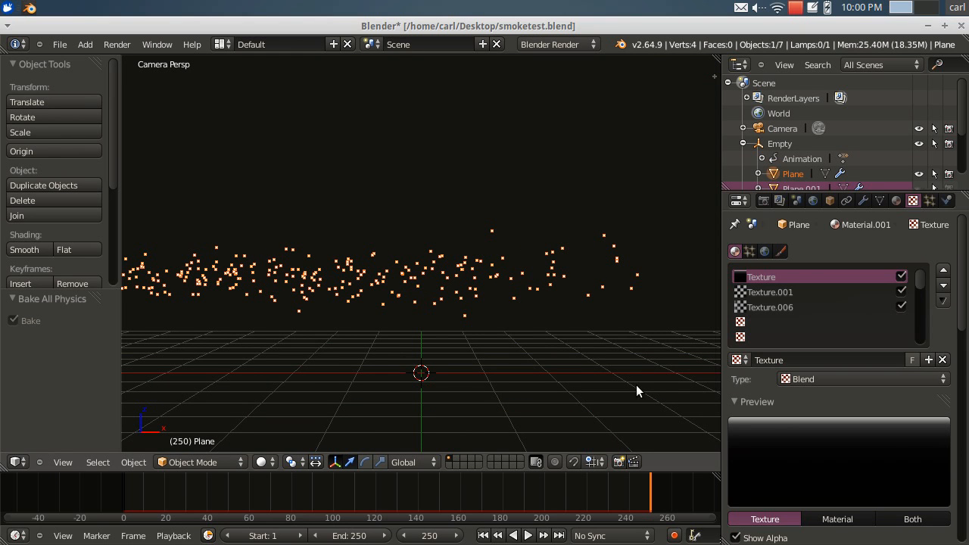
scroll(494, 336, "down", 2)
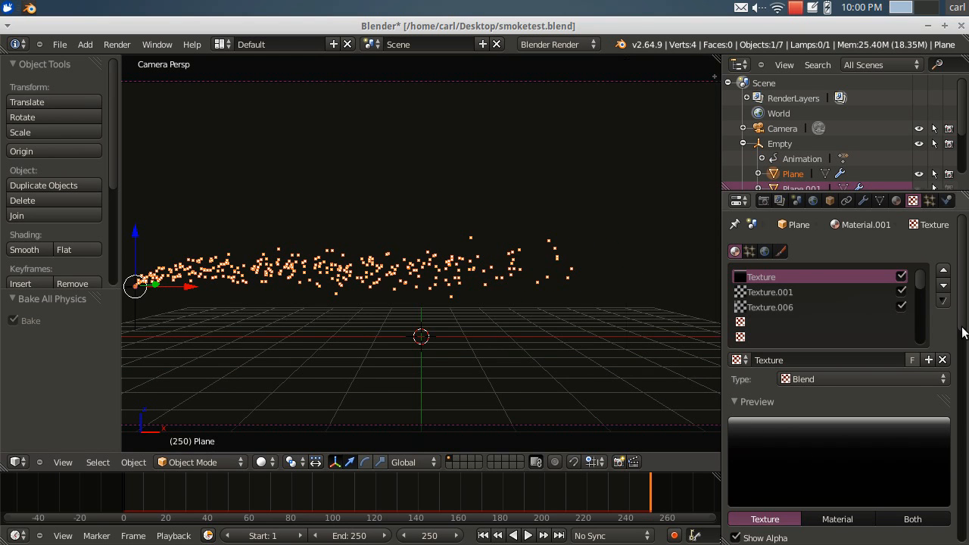
left_click_drag(962, 328, 911, 376)
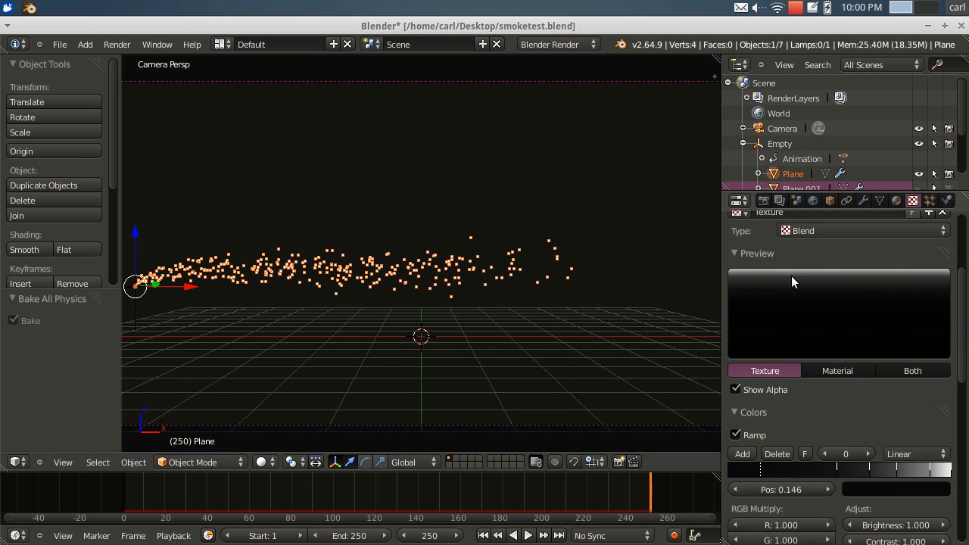
scroll(909, 371, "down", 3)
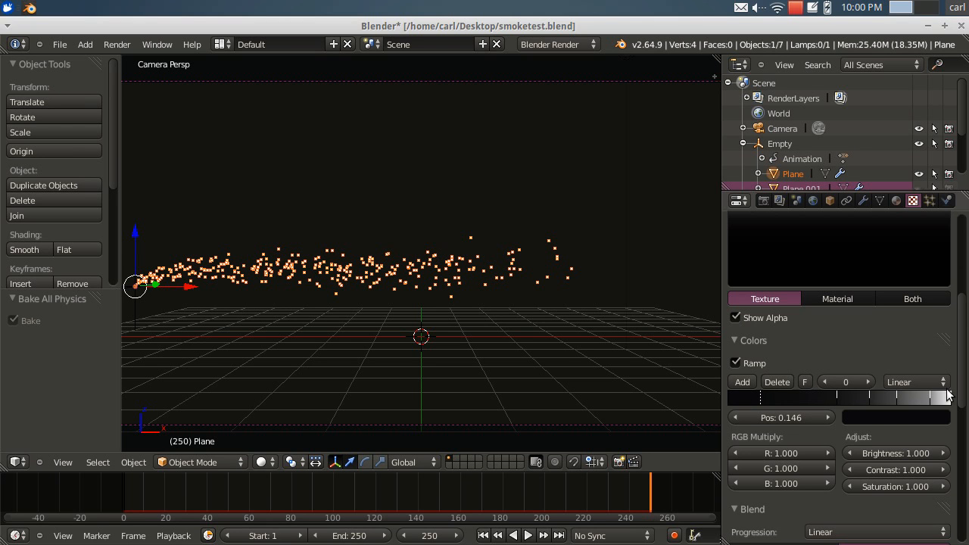
scroll(907, 346, "down", 4)
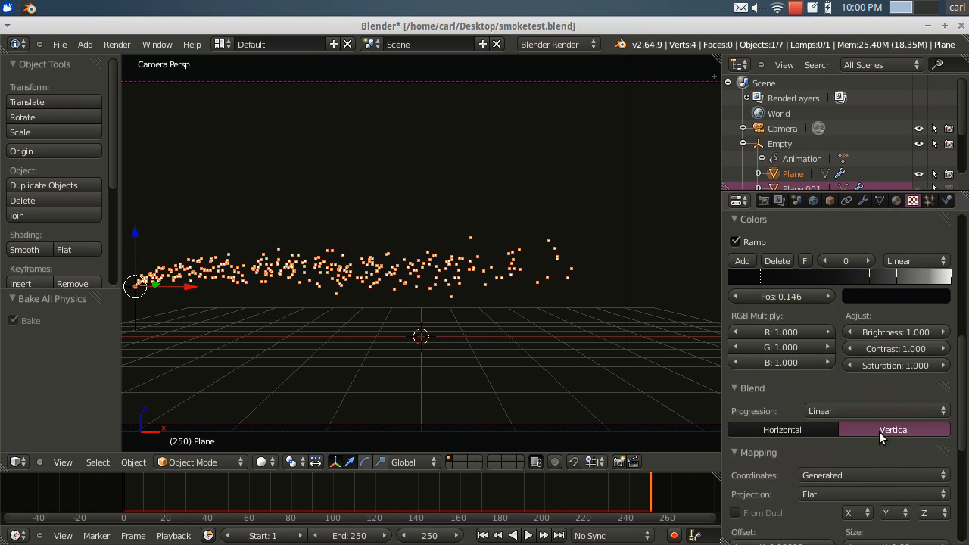
scroll(880, 431, "up", 4)
scroll(880, 431, "down", 1)
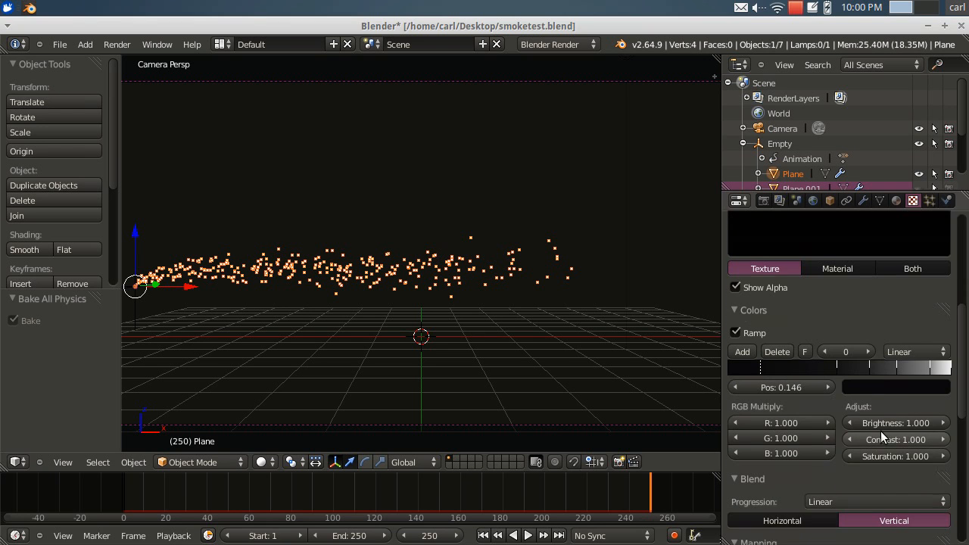
Step: Try the blend texture with Horizontal direction and a flipped color ramp, and restore the original ramp and Vertical direction
scroll(833, 455, "up", 3)
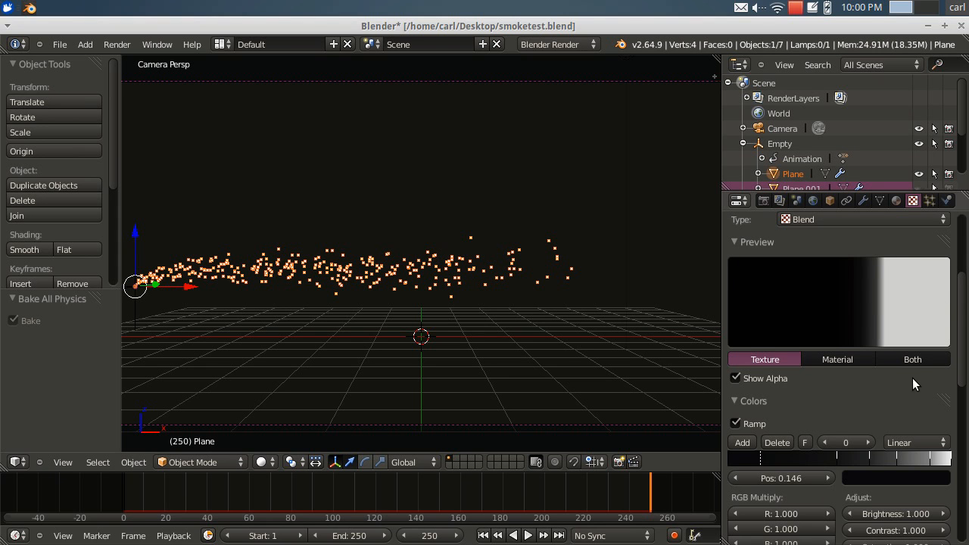
scroll(910, 381, "down", 4)
scroll(893, 393, "up", 2)
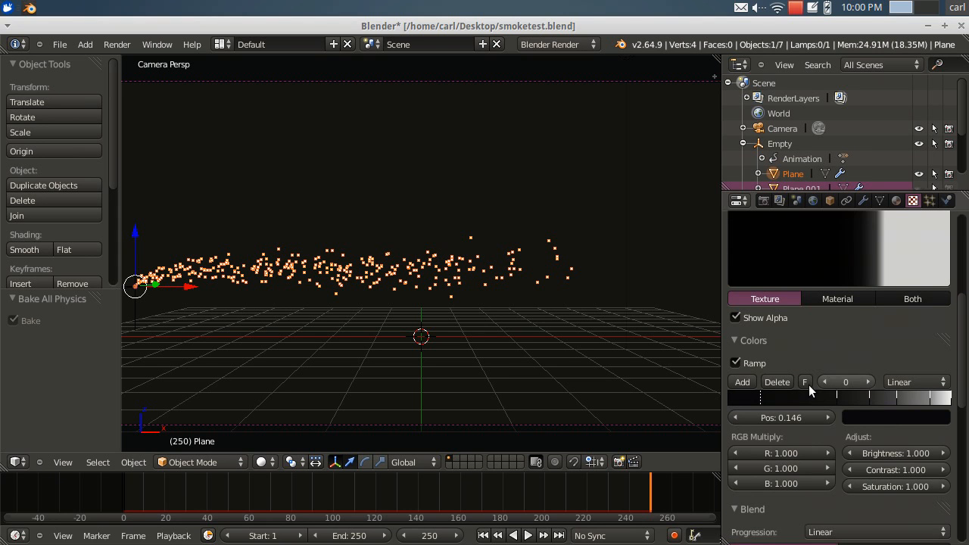
left_click(807, 382)
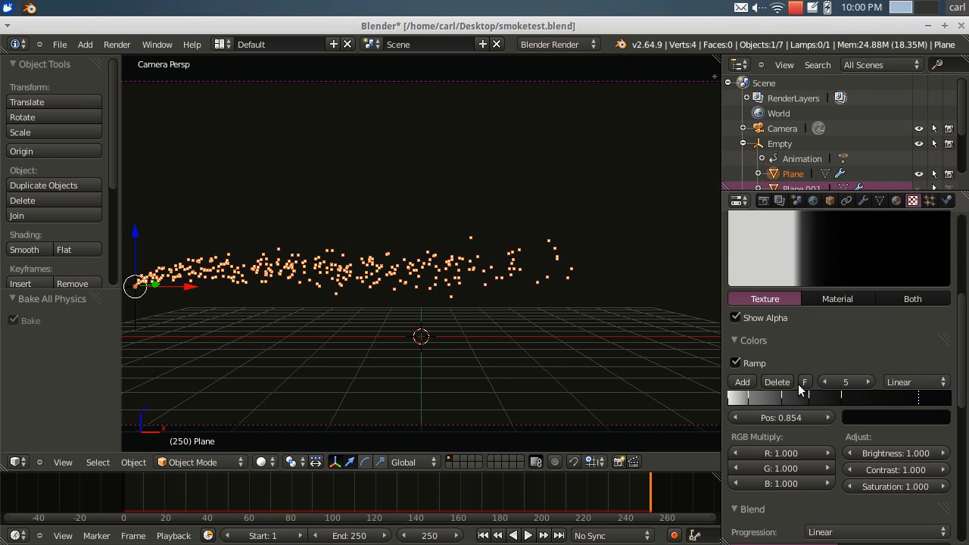
left_click(804, 382)
scroll(853, 419, "down", 4)
left_click(898, 430)
scroll(882, 416, "up", 7)
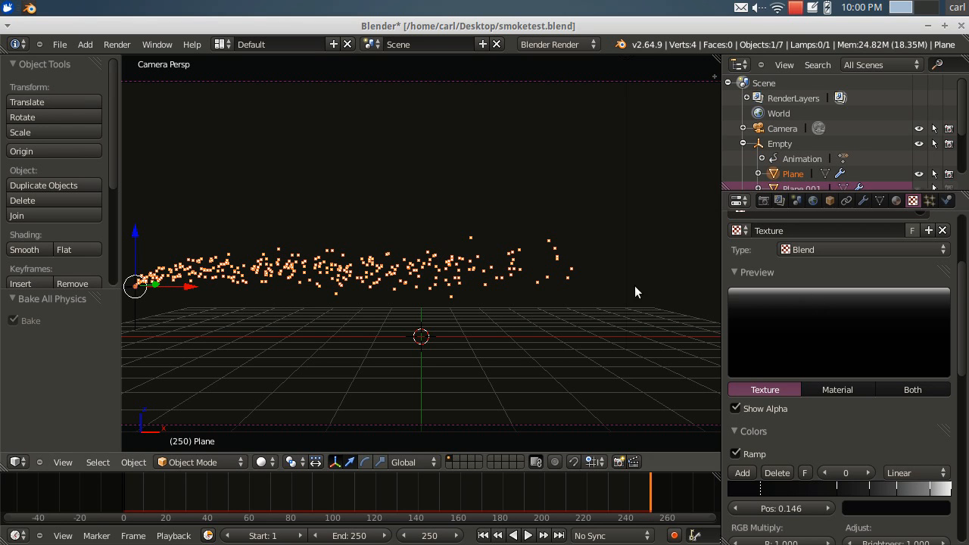
Step: Show the frame 250 render in the UV/Image Editor and examine the narrow front end of the smoke trail
scroll(505, 284, "down", 2)
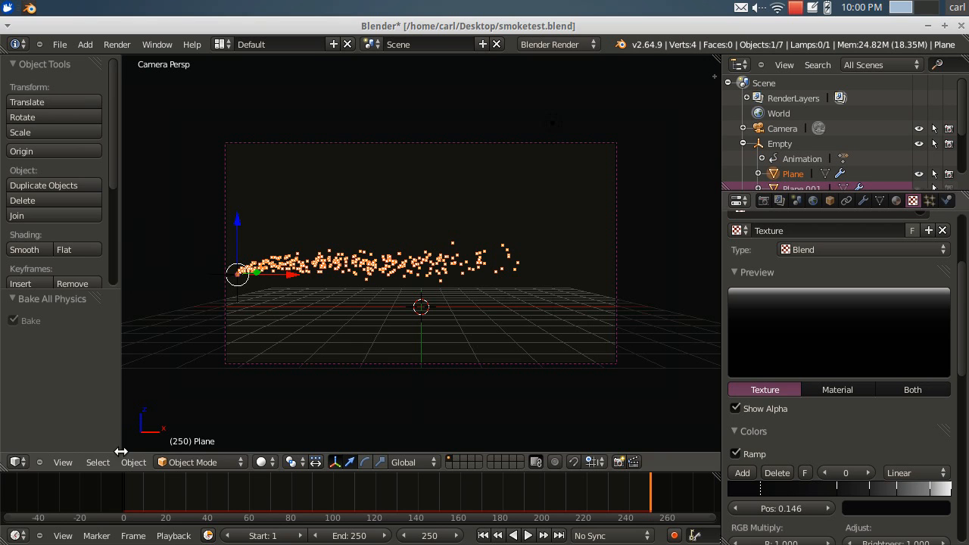
left_click(15, 462)
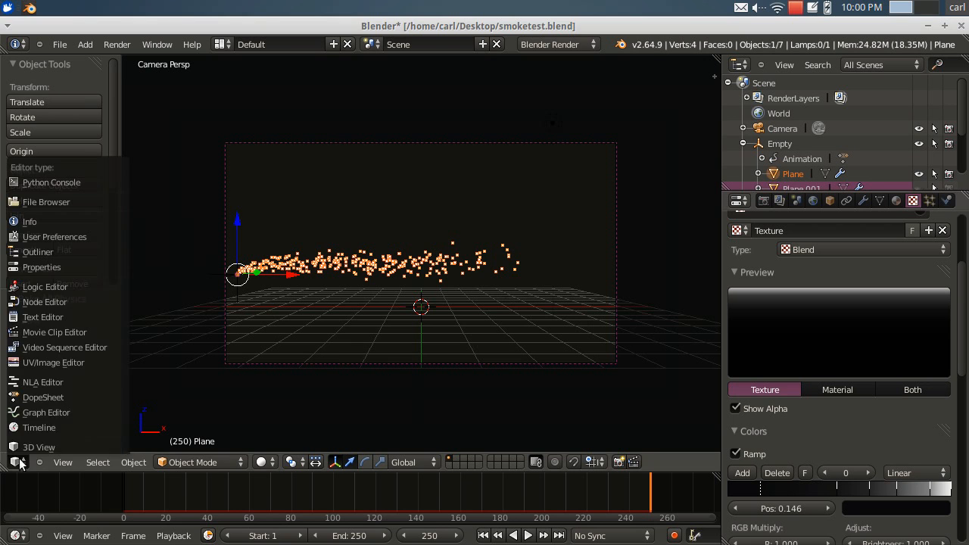
left_click(46, 363)
scroll(363, 362, "up", 2)
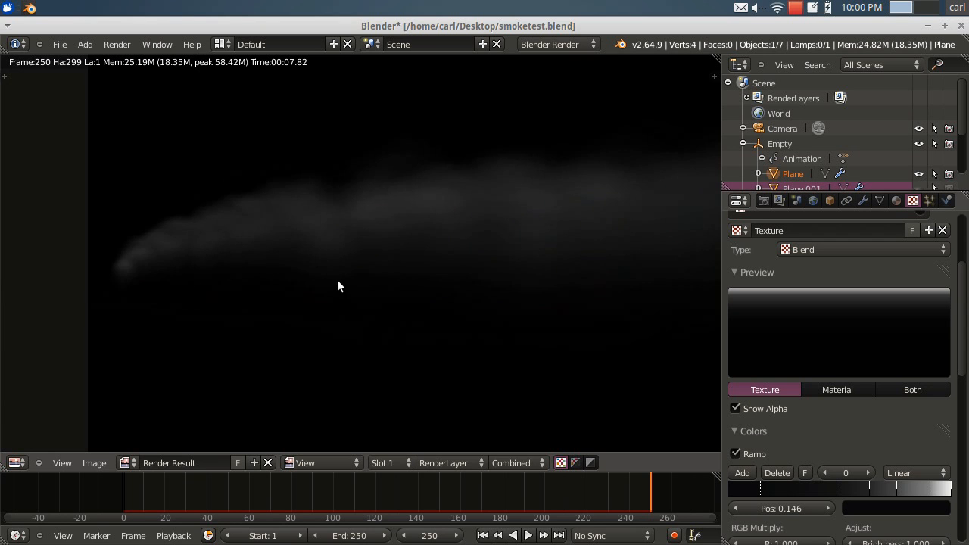
scroll(440, 274, "down", 2)
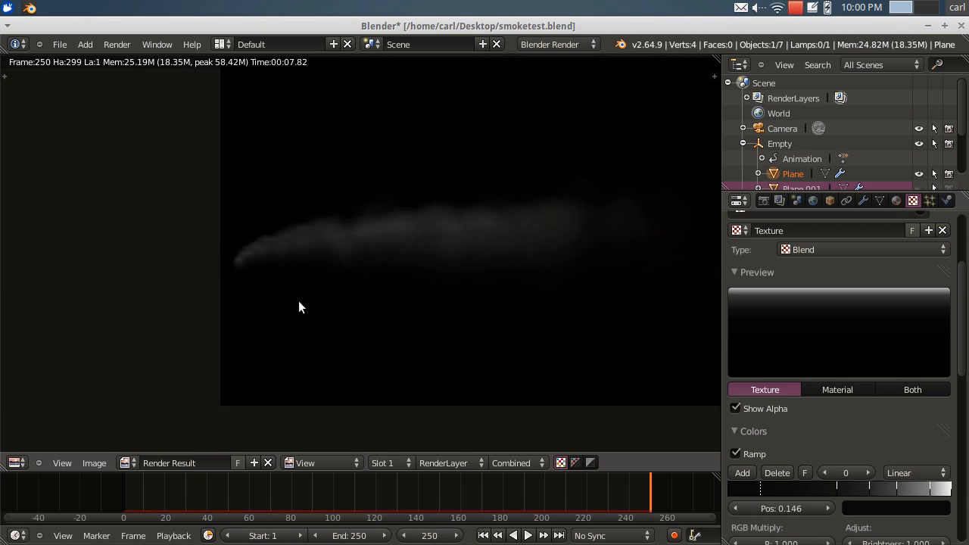
scroll(310, 307, "up", 4)
middle_click_drag(308, 310, 366, 295)
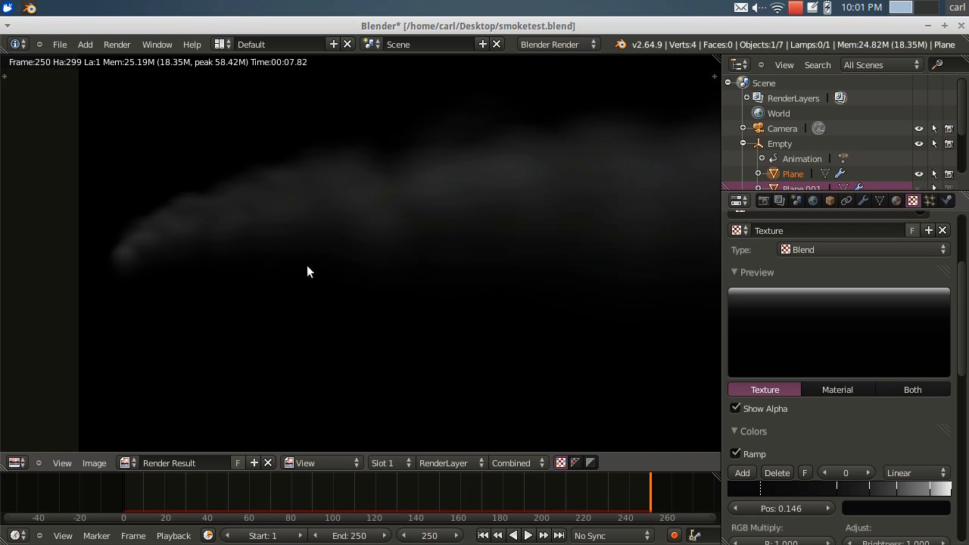
Step: Inspect the rendered smoke along its full length, from the emitter tip to the fading tail
middle_click_drag(241, 233, 297, 233)
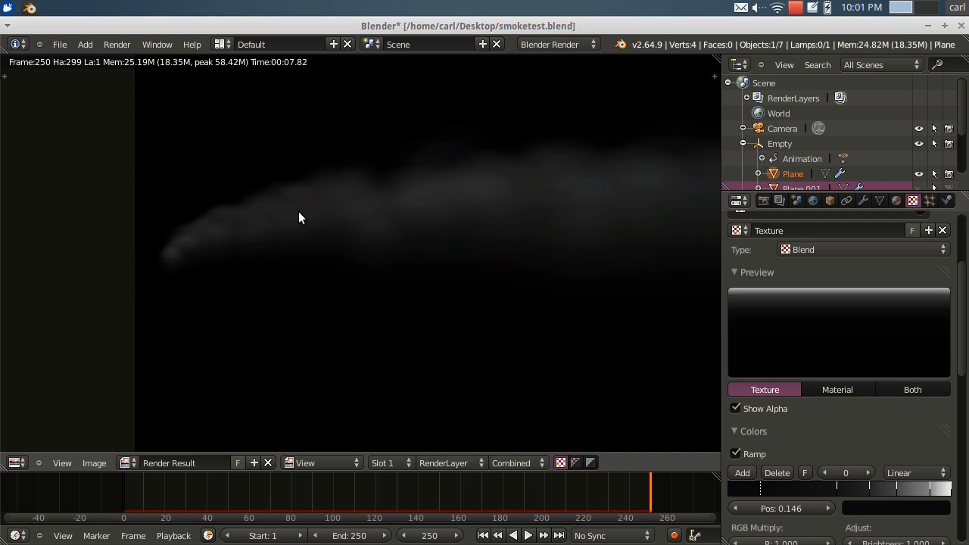
scroll(370, 228, "down", 2)
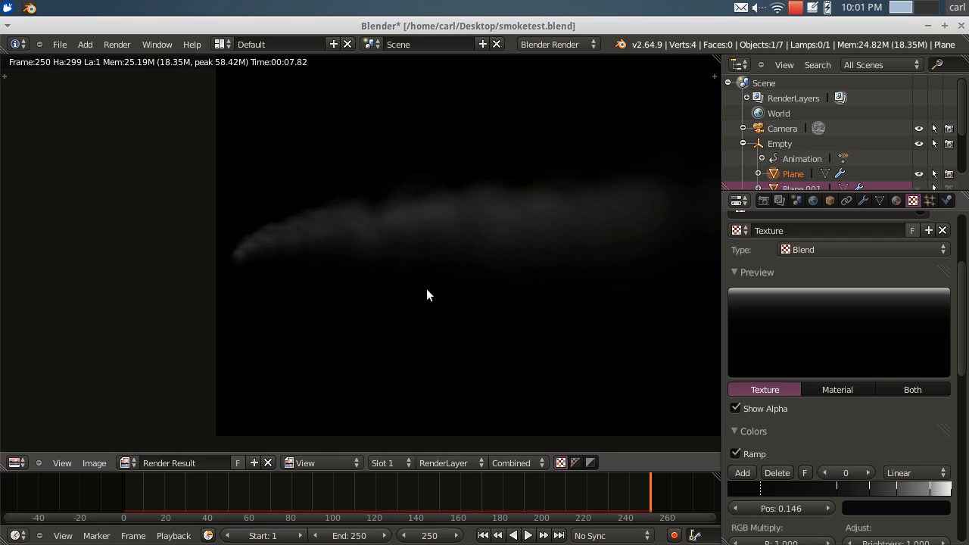
scroll(426, 288, "down", 2)
middle_click_drag(445, 273, 324, 296)
scroll(223, 325, "up", 2)
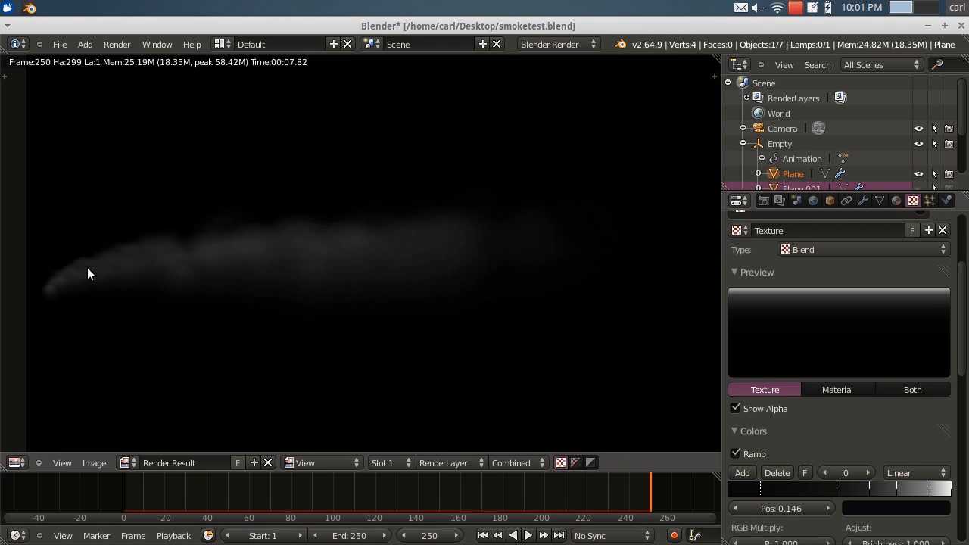
scroll(378, 249, "down", 2)
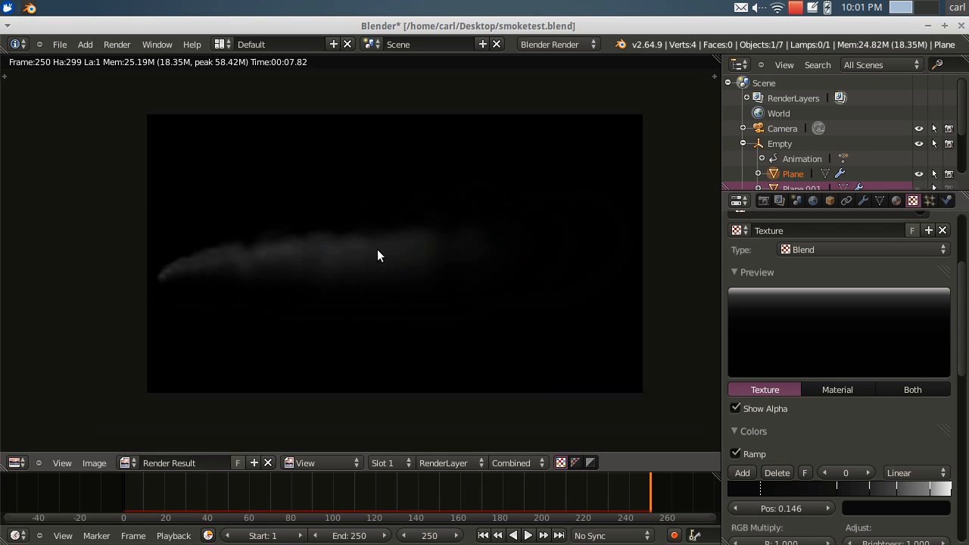
scroll(319, 313, "up", 3)
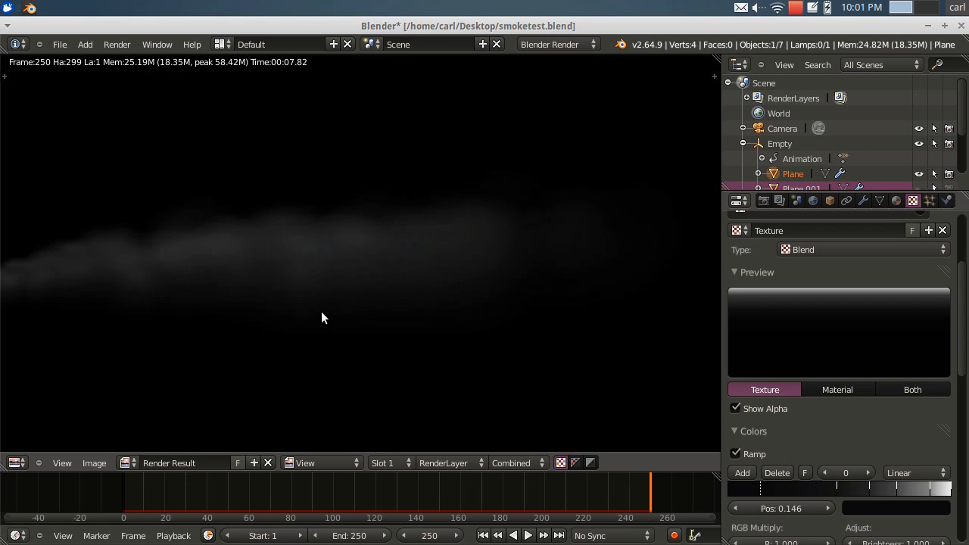
Step: Examine the whole smoke trail within the full frame of the rendered image
scroll(318, 311, "down", 2)
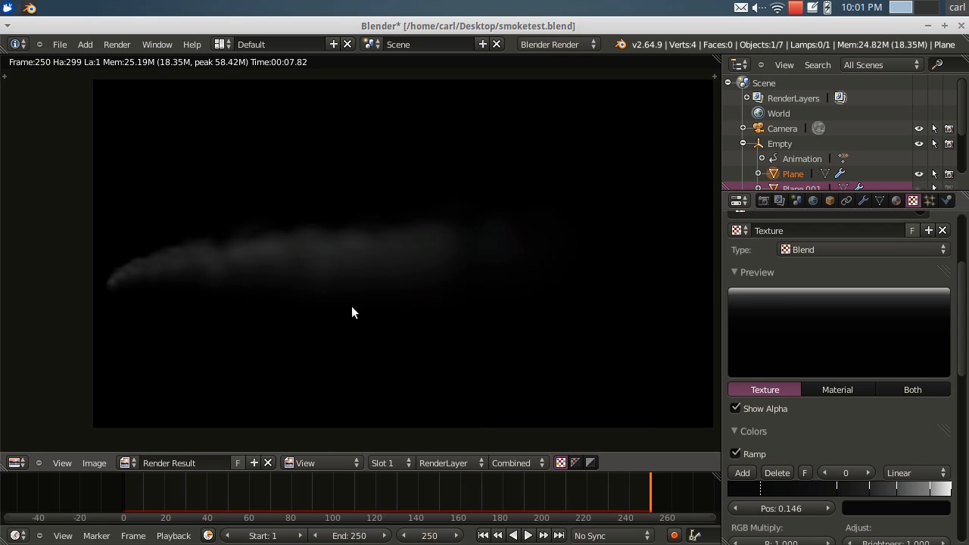
scroll(341, 306, "up", 1)
scroll(325, 254, "down", 2)
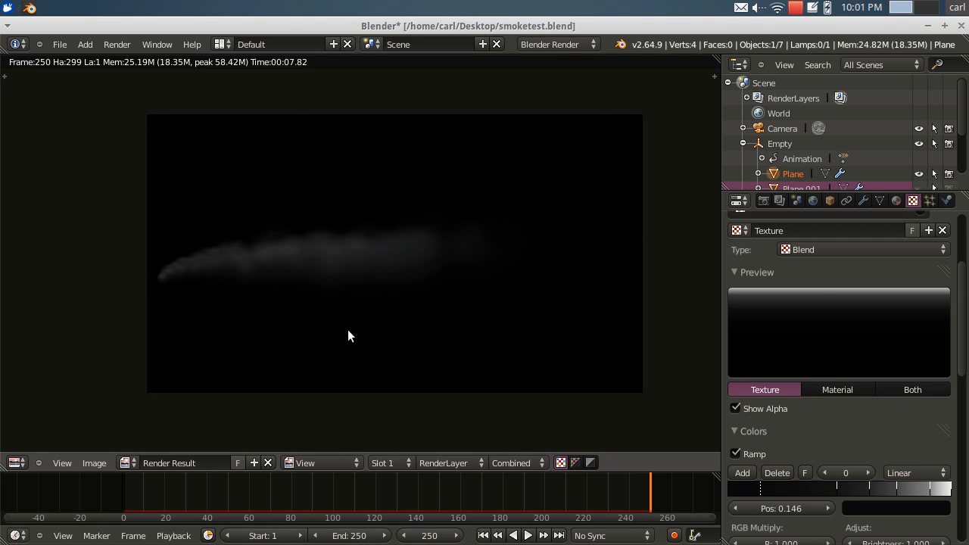
scroll(347, 330, "up", 1)
middle_click_drag(457, 318, 406, 331)
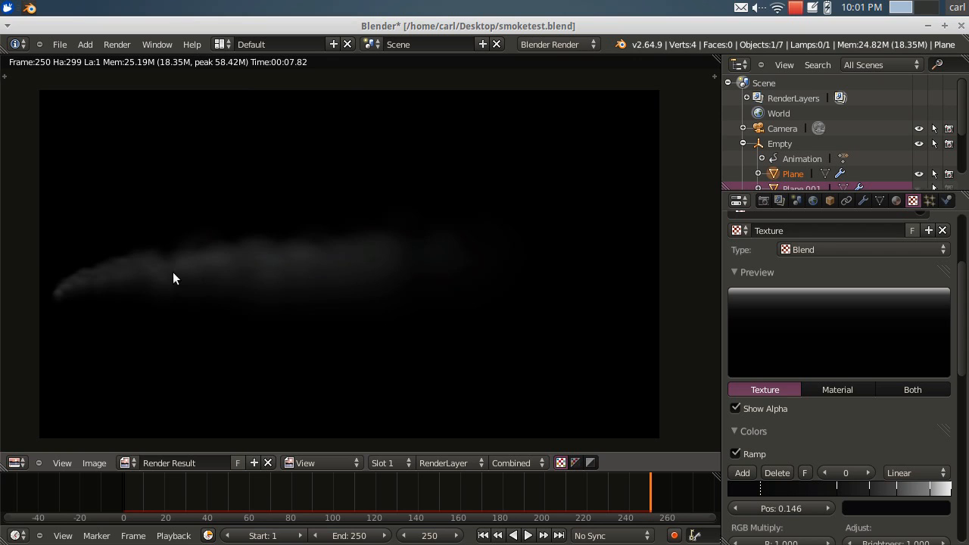
scroll(530, 268, "down", 2)
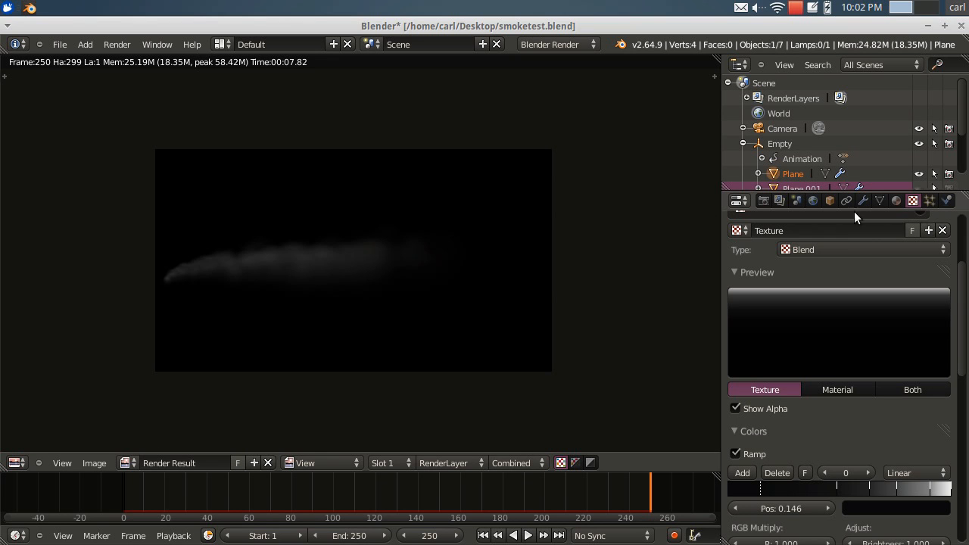
Step: Review the first material texture's slot, color ramp, mapping coordinates and halo influence settings
scroll(892, 307, "up", 2)
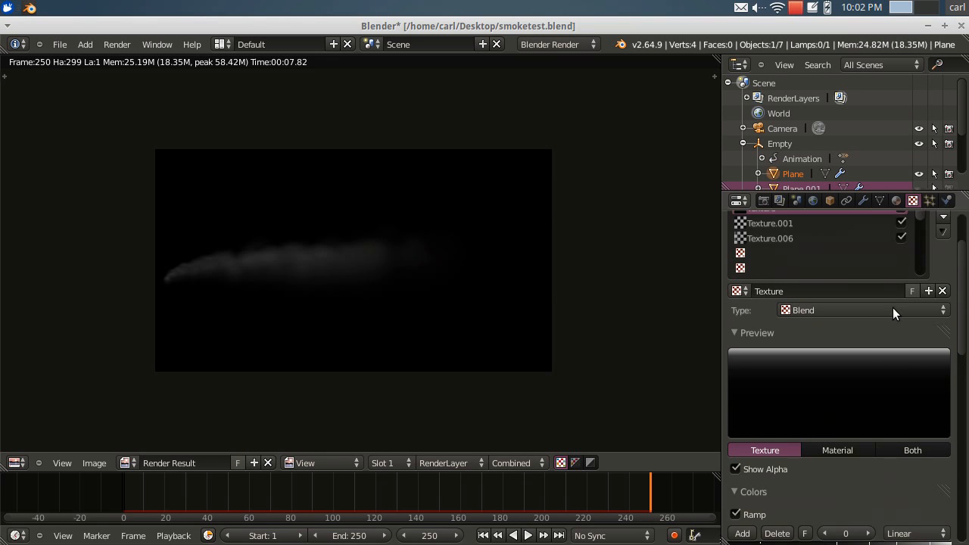
scroll(893, 307, "up", 2)
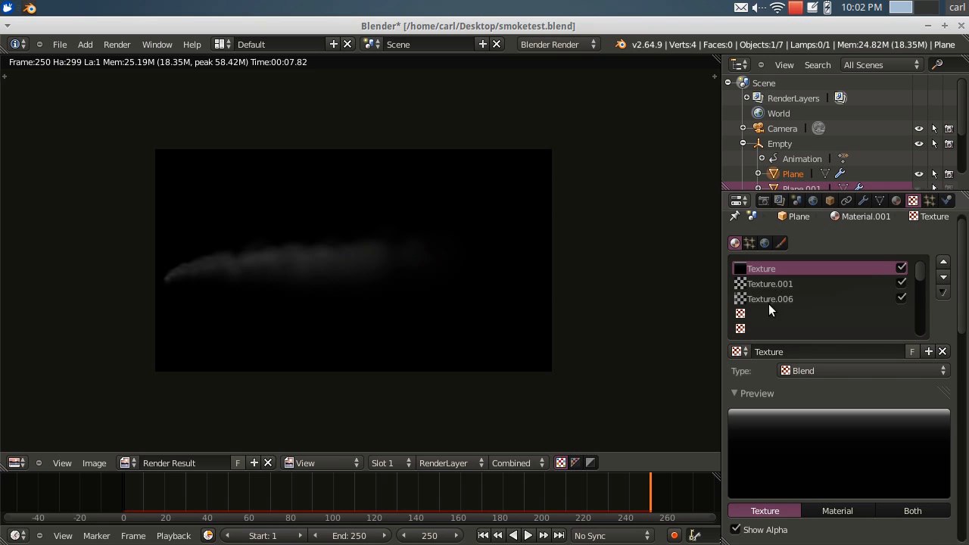
left_click(897, 200)
left_click(913, 201)
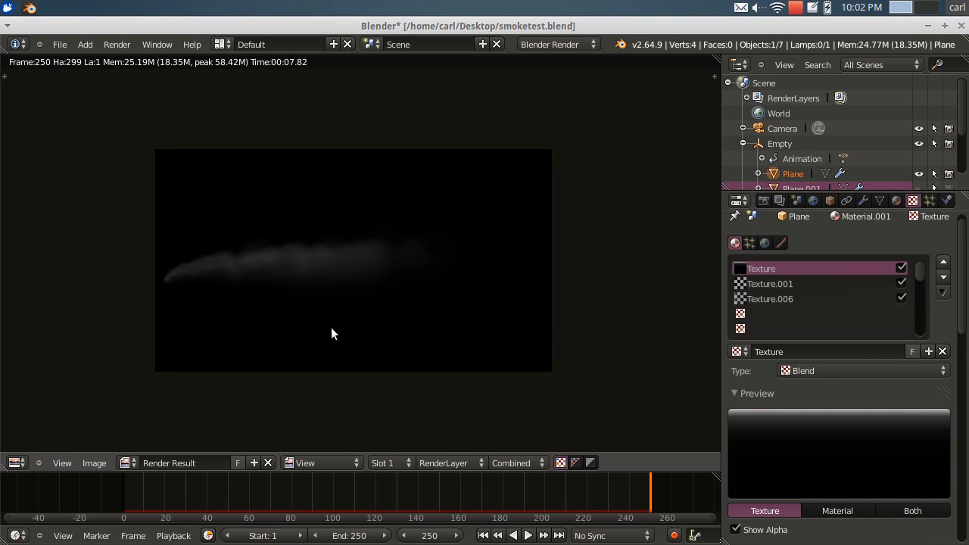
scroll(784, 390, "down", 7)
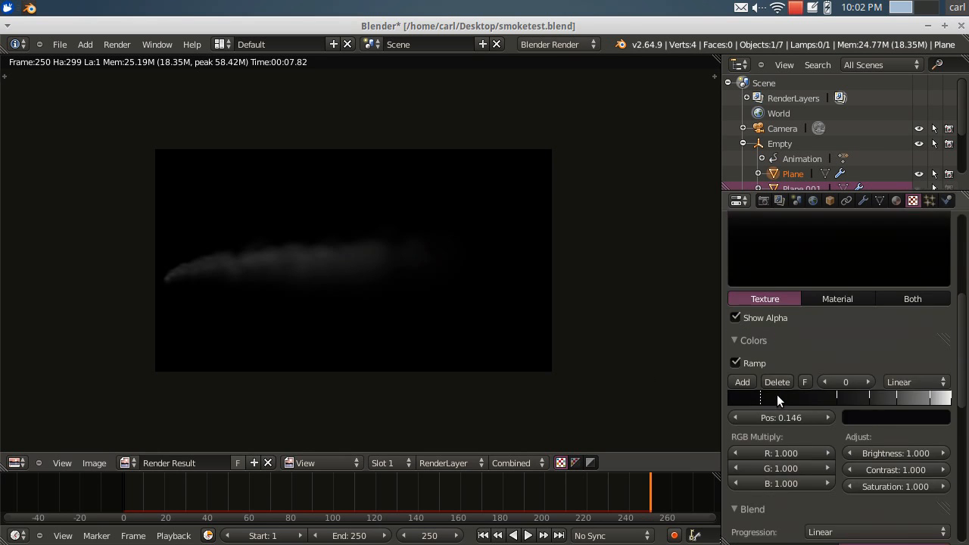
scroll(778, 395, "down", 11)
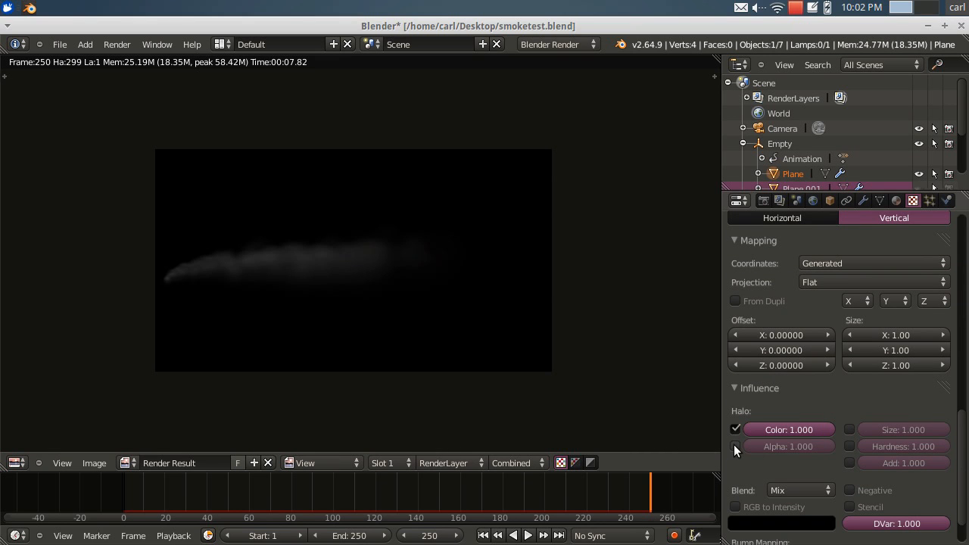
scroll(775, 322, "up", 9)
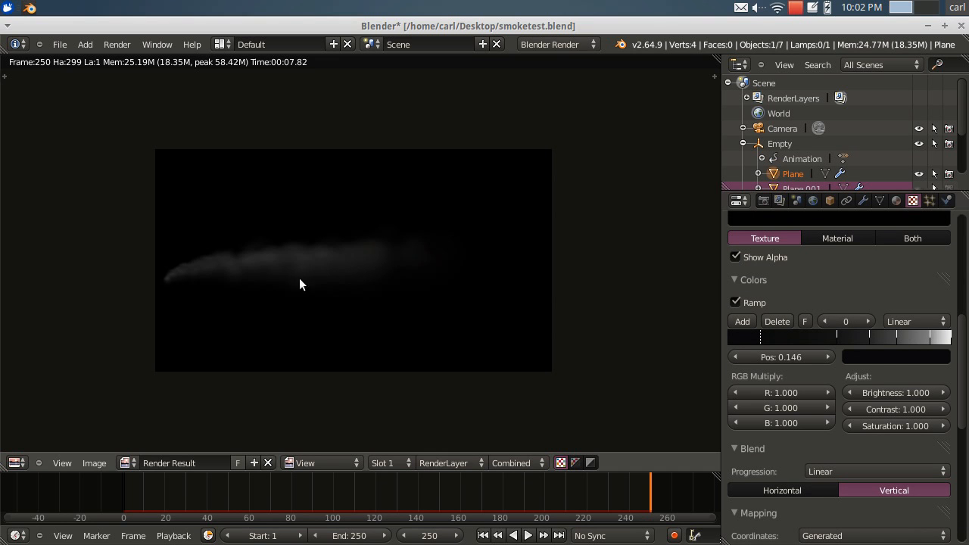
scroll(888, 347, "up", 8)
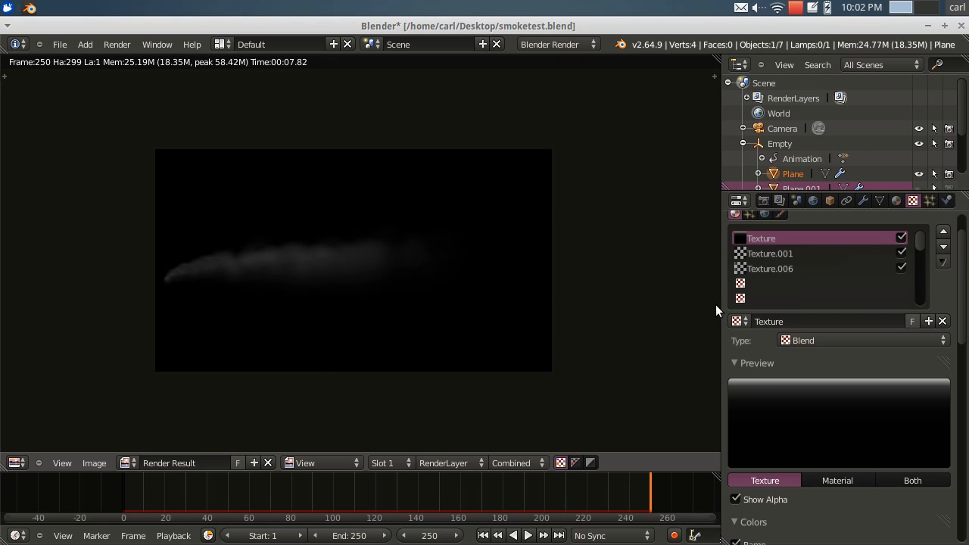
Step: Select Texture.006 and inspect its transparency preview and the colors of its first and last ramp stops
left_click(769, 267)
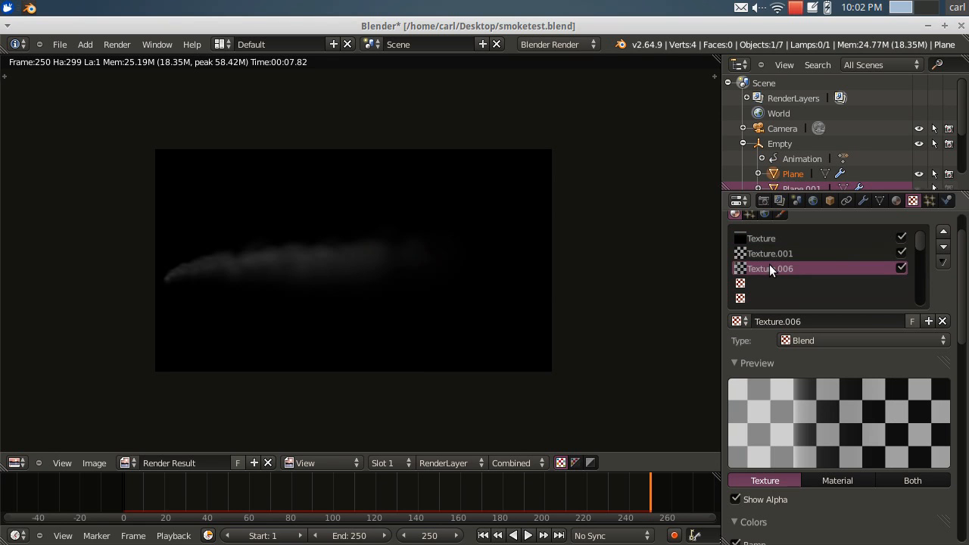
scroll(841, 437, "down", 3)
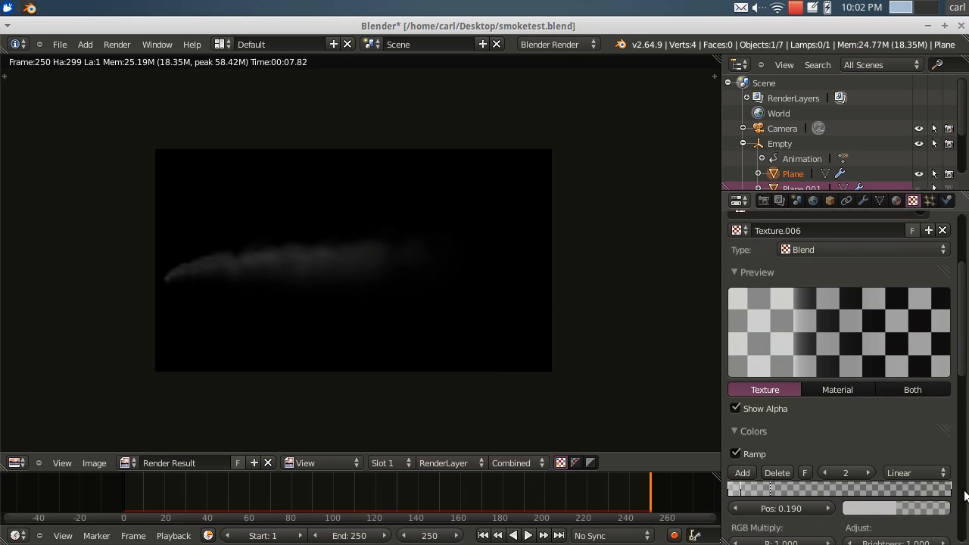
scroll(873, 439, "up", 3)
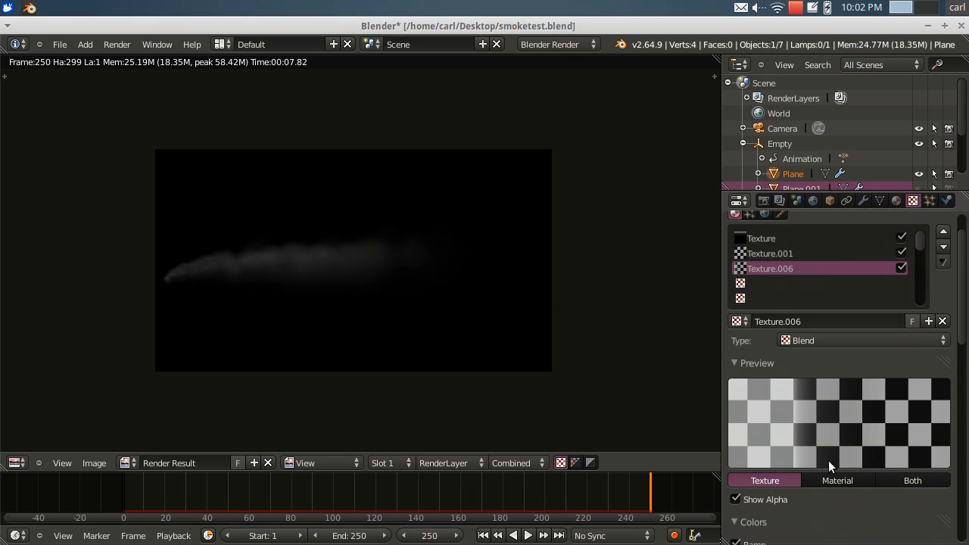
scroll(831, 472, "down", 5)
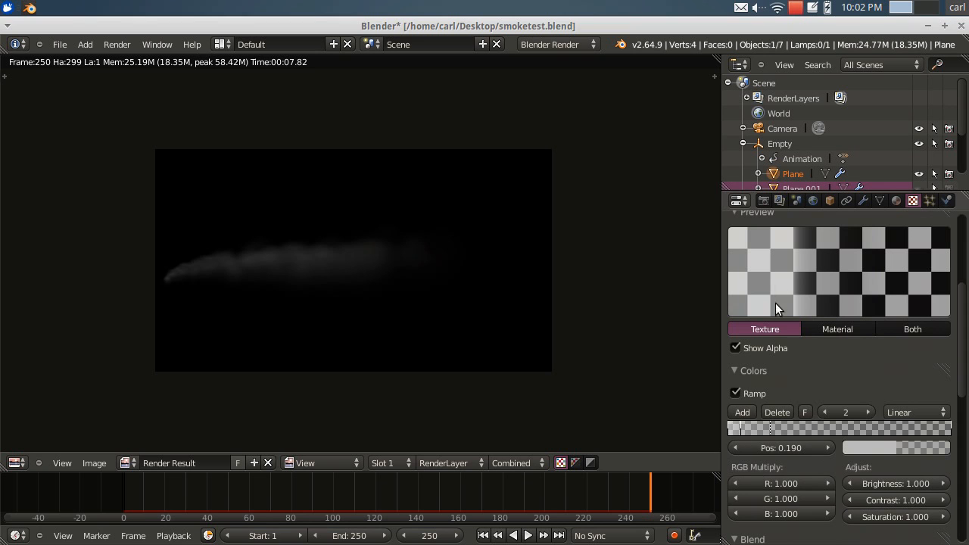
left_click(872, 446)
left_click(728, 431)
left_click(884, 445)
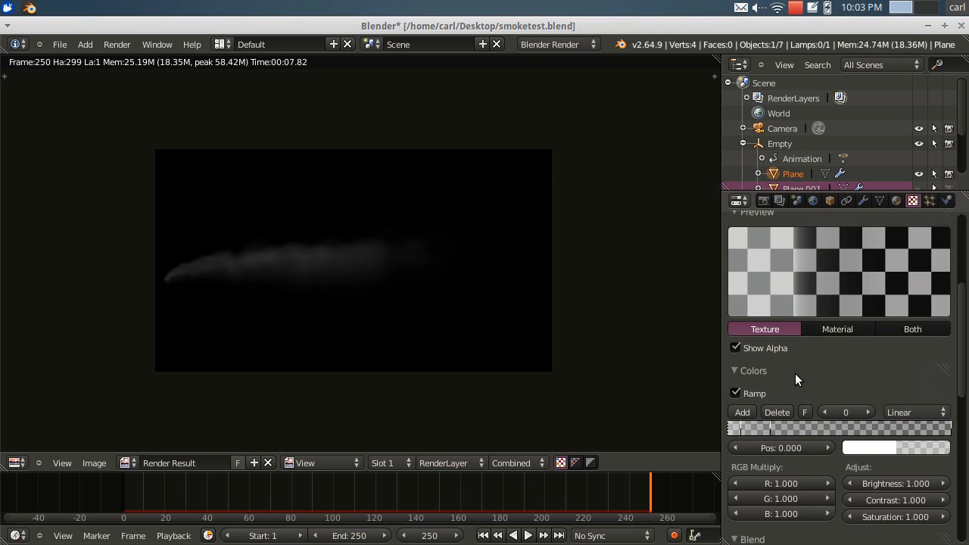
left_click(947, 431)
left_click(876, 444)
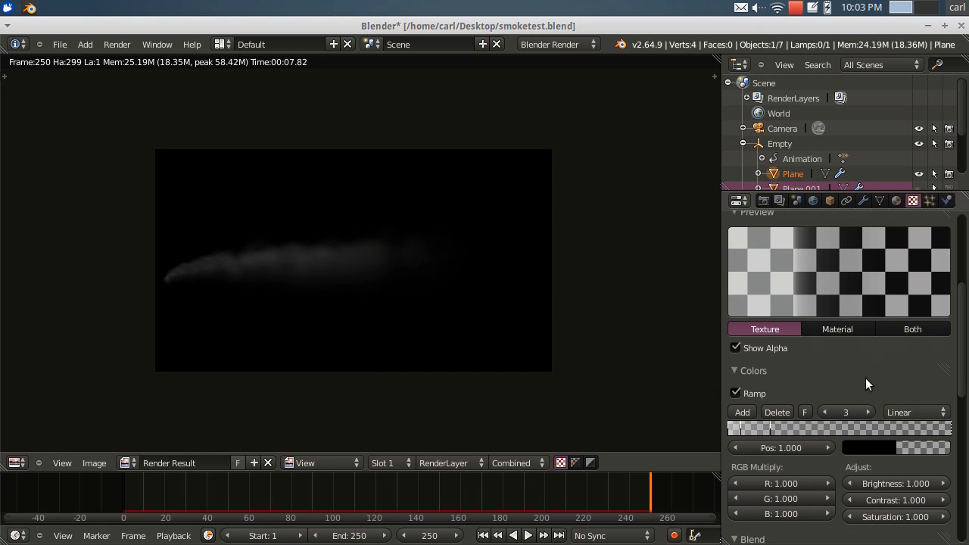
Step: Examine Texture.006's blend progression, mapping coordinates, halo influence and blend mode in relation to its color ramp
scroll(865, 378, "up", 1)
scroll(865, 378, "down", 6)
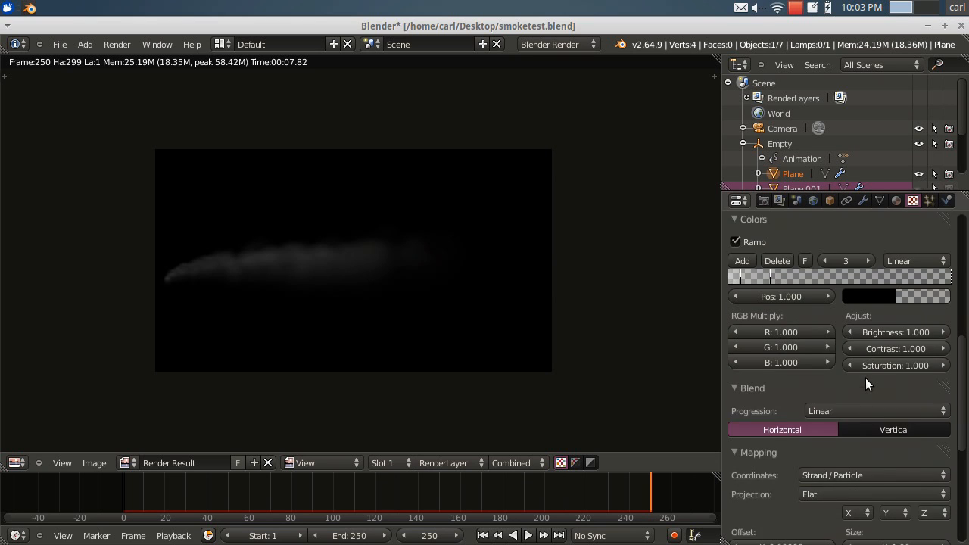
scroll(866, 385, "down", 2)
left_click(853, 415)
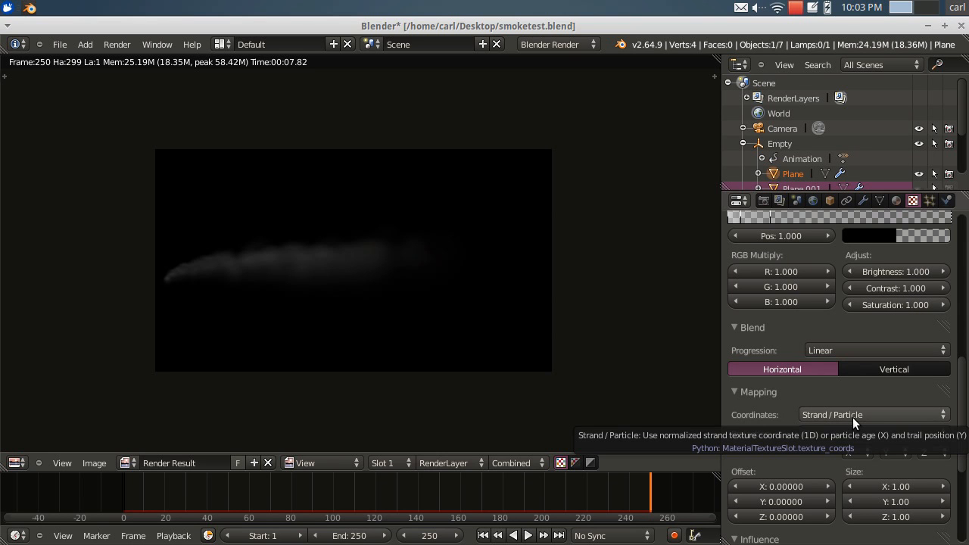
scroll(852, 417, "down", 2)
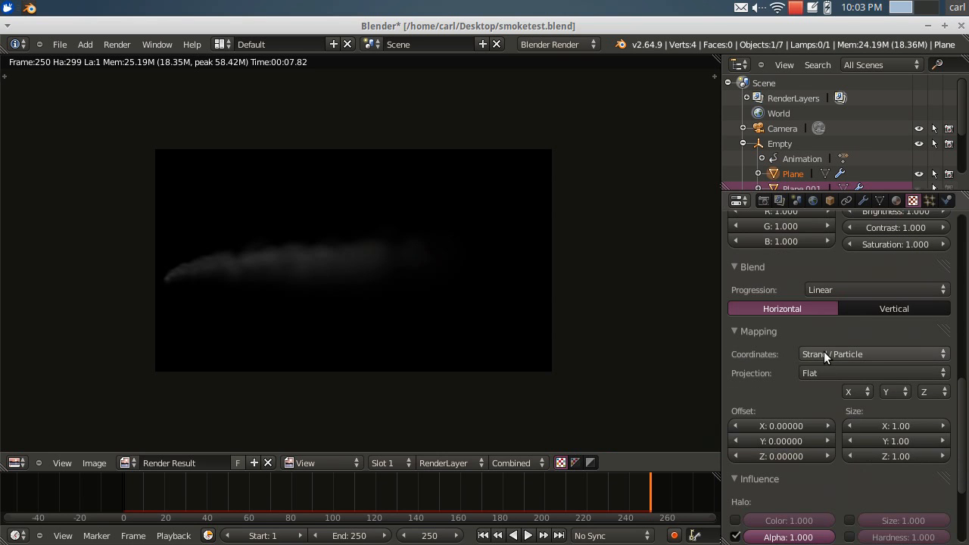
scroll(818, 335, "up", 6)
scroll(820, 396, "down", 5)
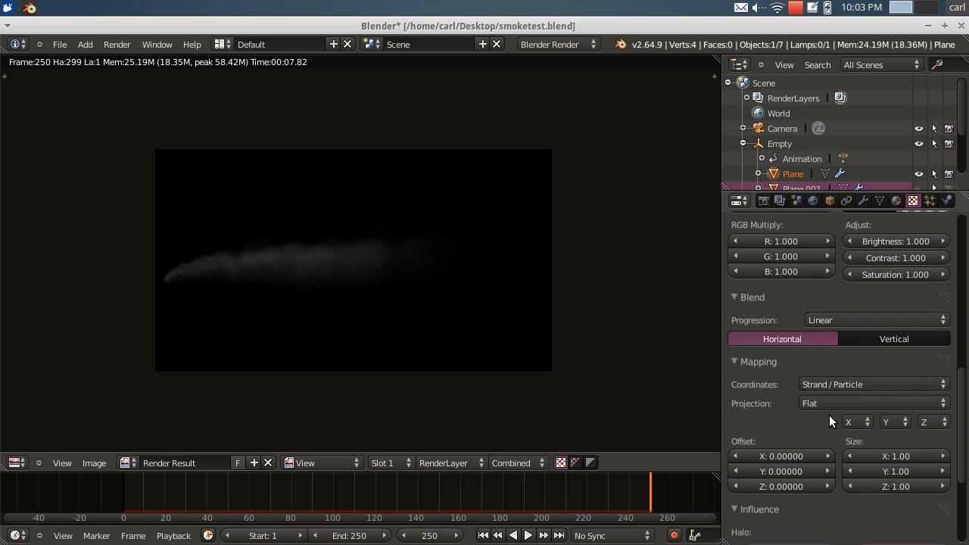
scroll(804, 350, "up", 4)
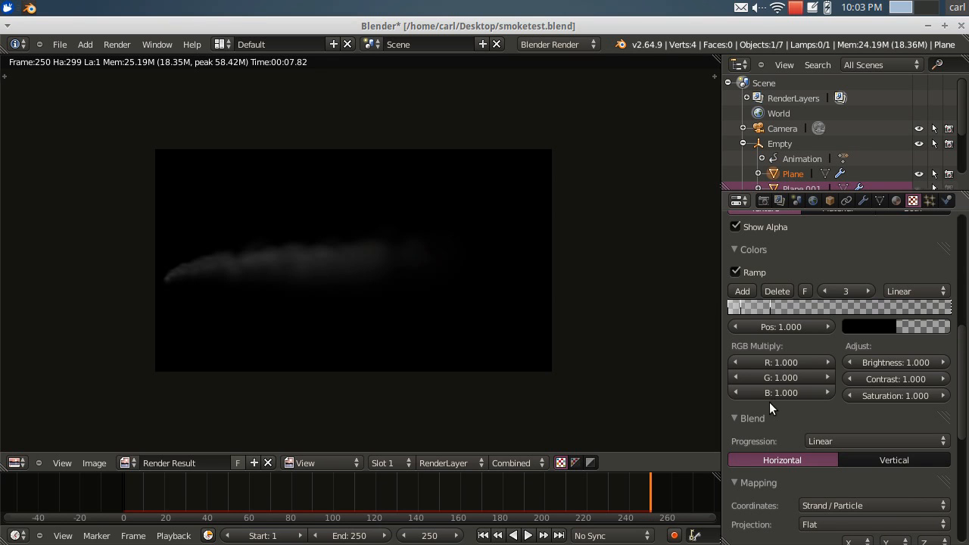
scroll(839, 389, "down", 9)
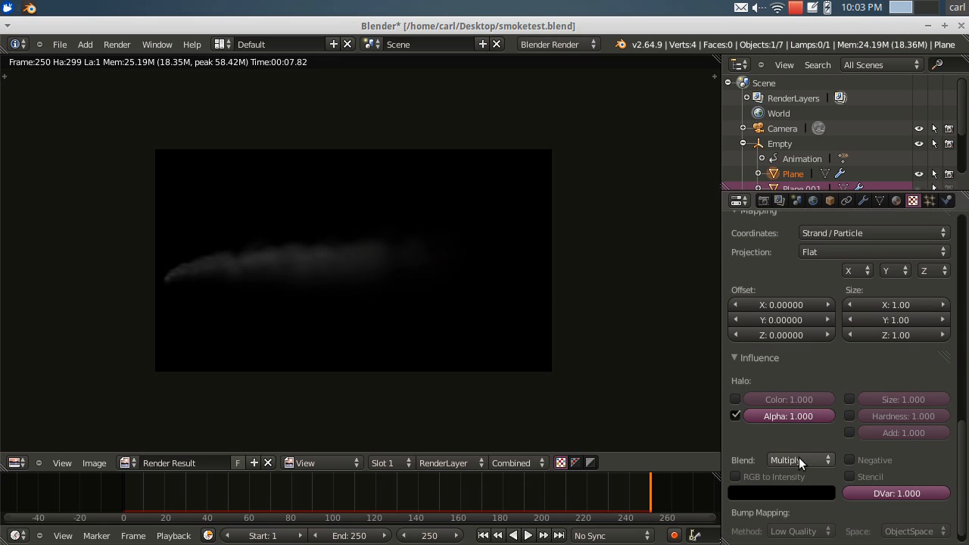
scroll(789, 411, "up", 5)
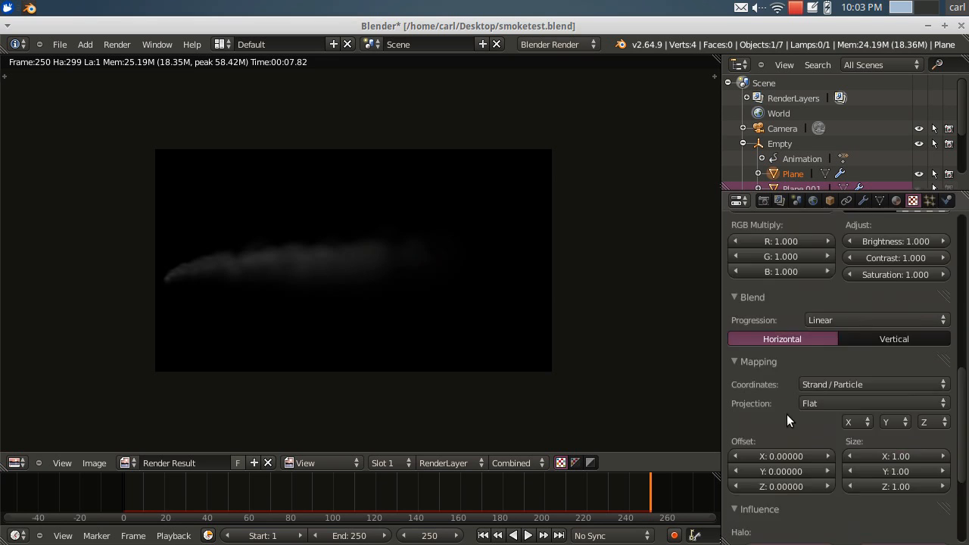
scroll(814, 387, "up", 8)
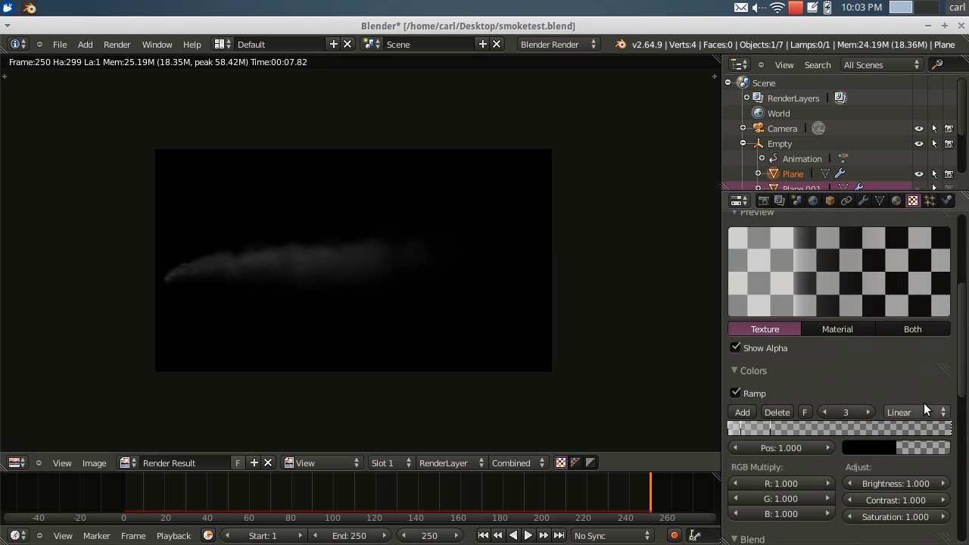
Step: Select Texture.001 and inspect the colors of its color ramp's first and last stops
scroll(921, 405, "up", 3)
scroll(922, 402, "up", 3)
left_click(761, 284)
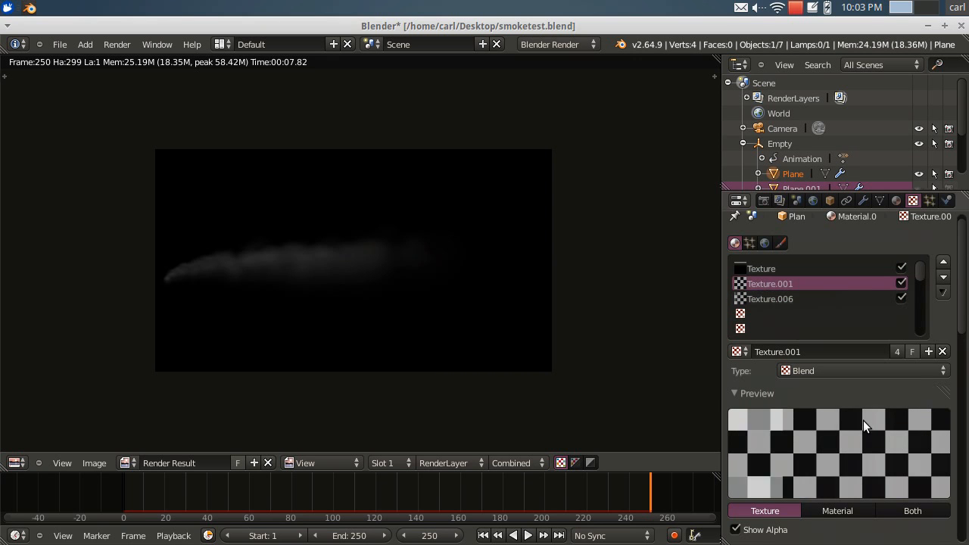
scroll(863, 425, "down", 6)
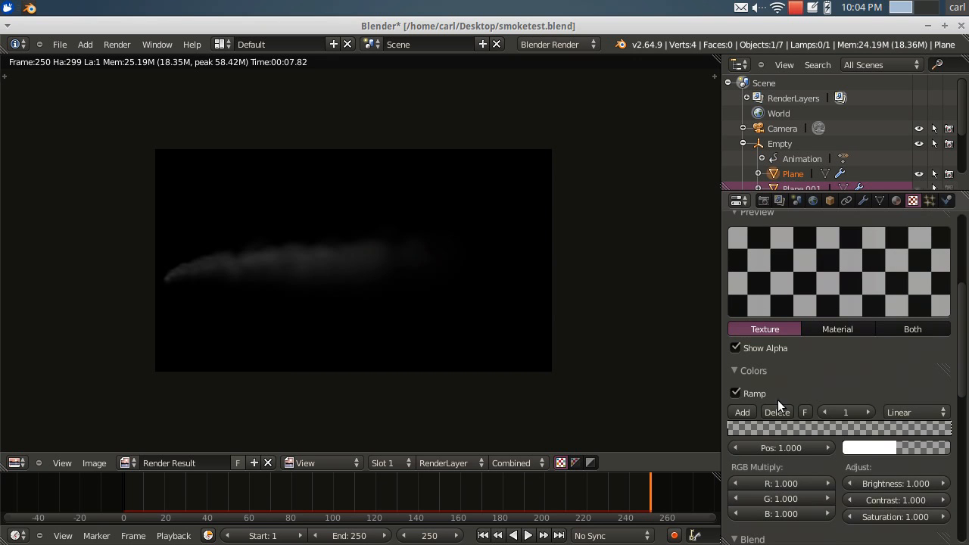
left_click(733, 429)
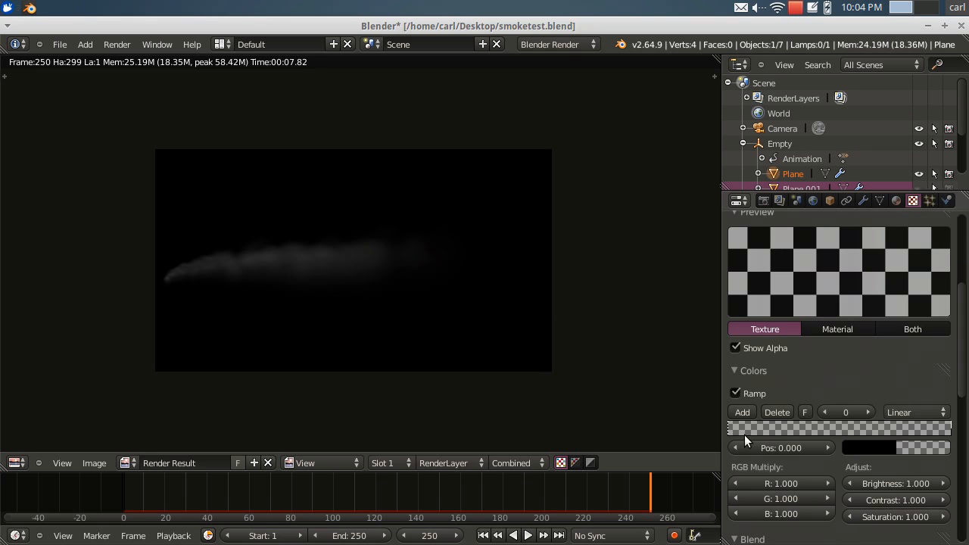
left_click(870, 451)
left_click(944, 429)
left_click(880, 448)
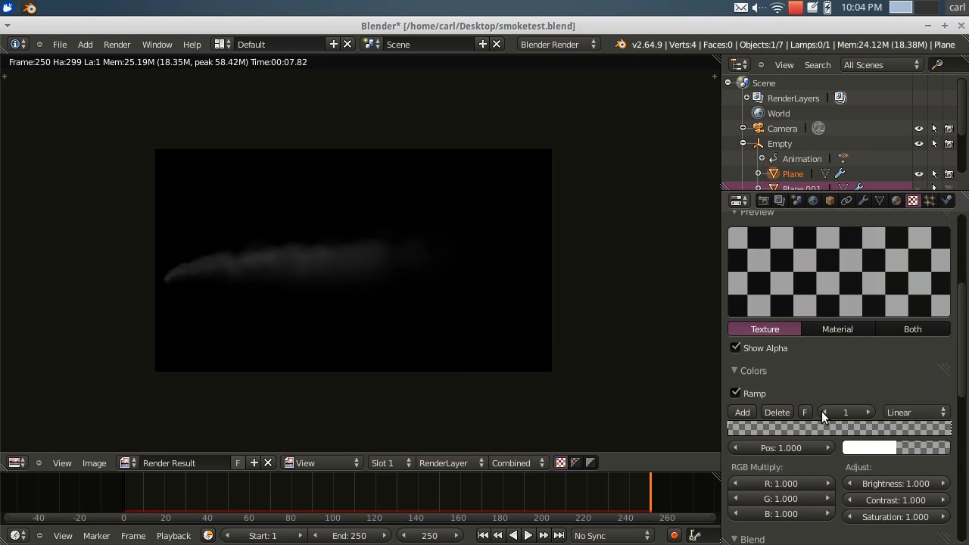
Step: Examine Texture.001's blend direction, mapping coordinates and halo influence together with its ramp and preview
scroll(885, 436, "down", 2)
scroll(884, 436, "down", 10)
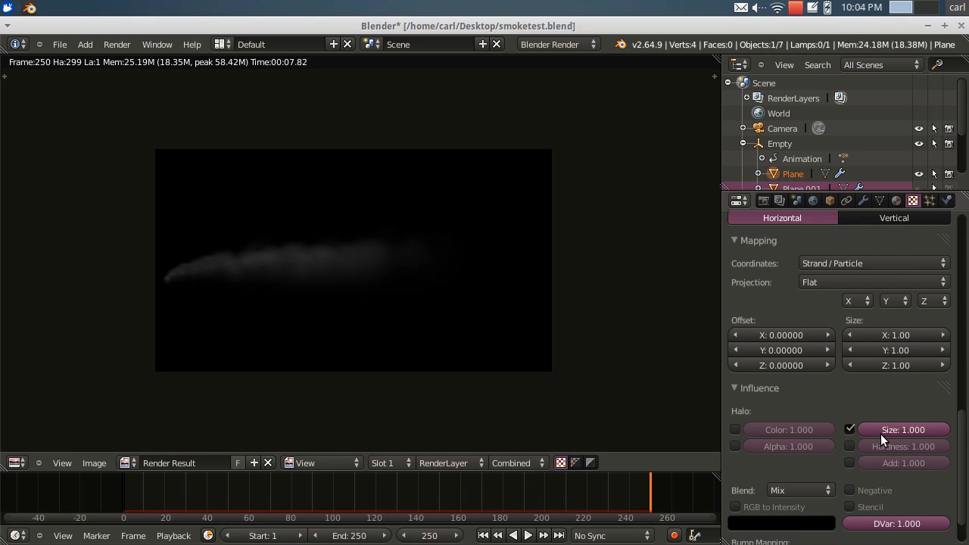
scroll(894, 430, "up", 7)
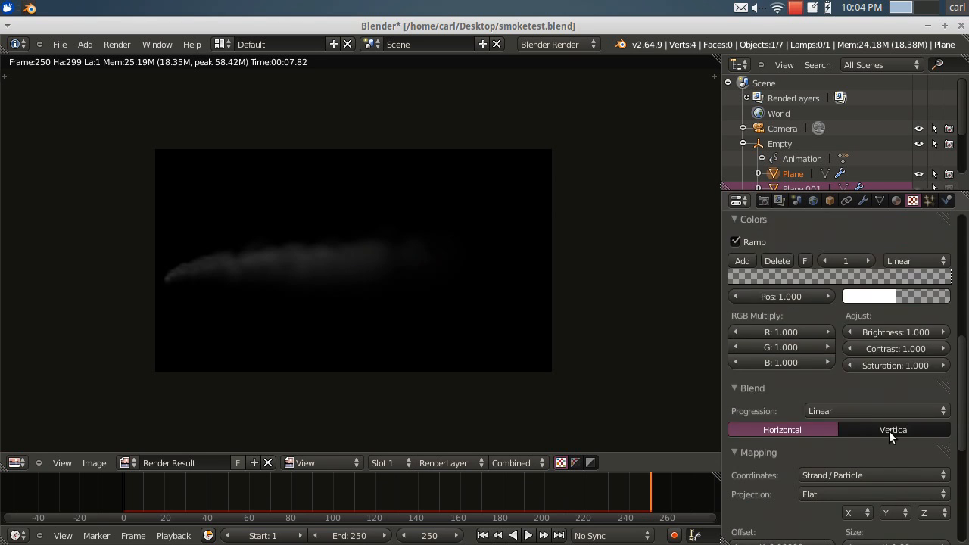
scroll(893, 486, "down", 4)
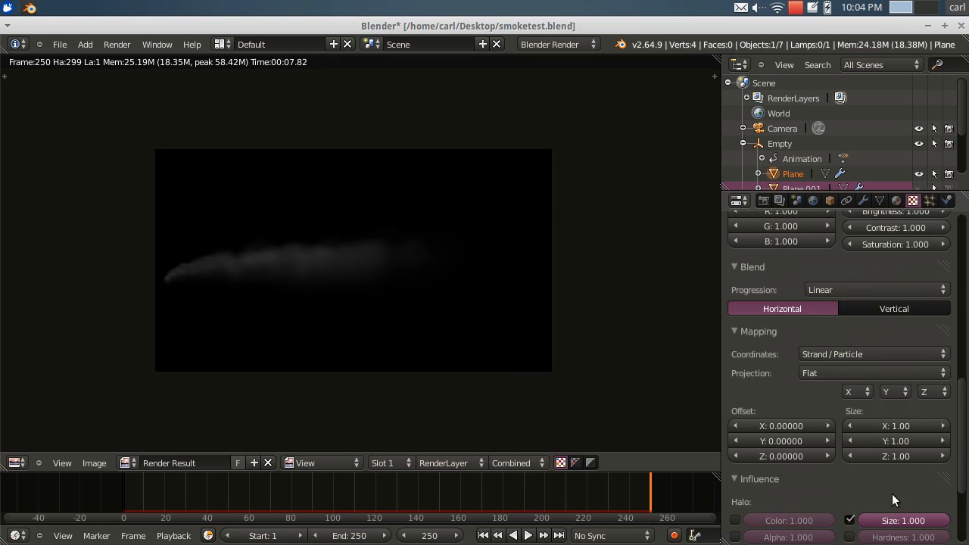
scroll(872, 379, "up", 7)
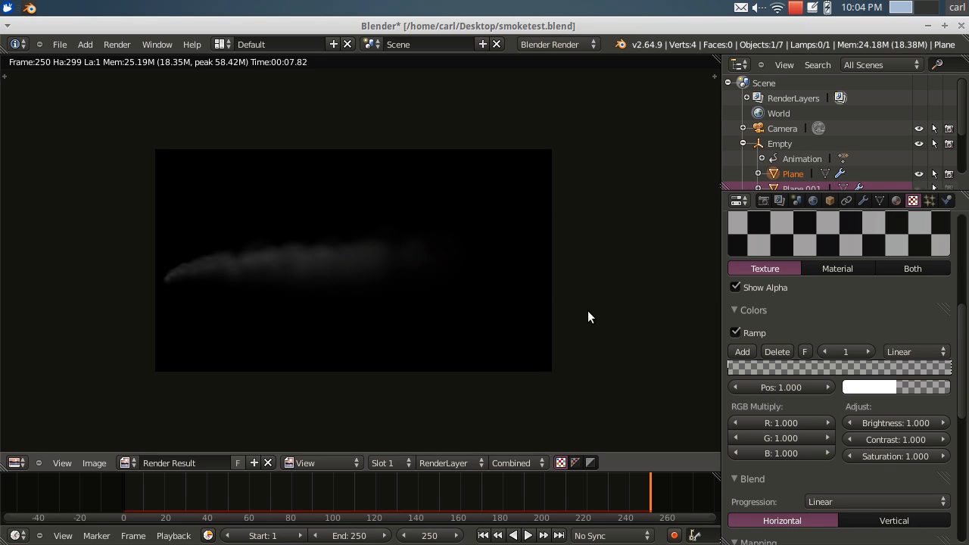
scroll(852, 398, "down", 6)
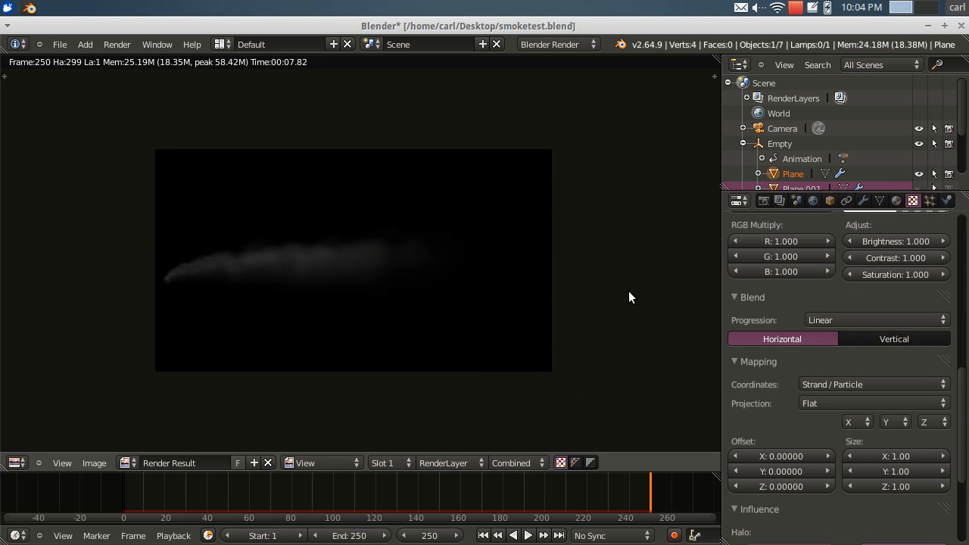
scroll(913, 353, "up", 14)
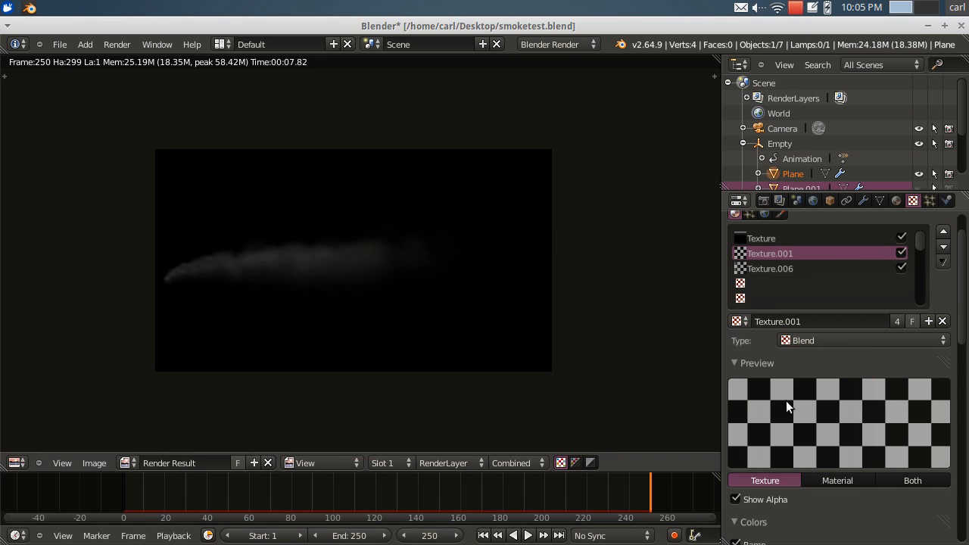
Step: Review Texture.001's preview, color ramp, strand/particle mapping and halo size influence
scroll(785, 395, "down", 7)
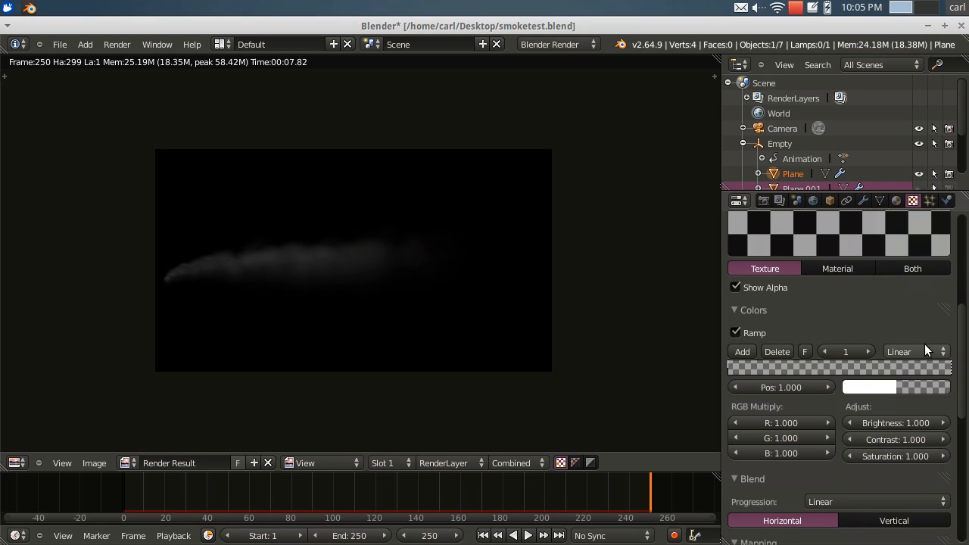
scroll(766, 330, "up", 4)
scroll(832, 279, "down", 3)
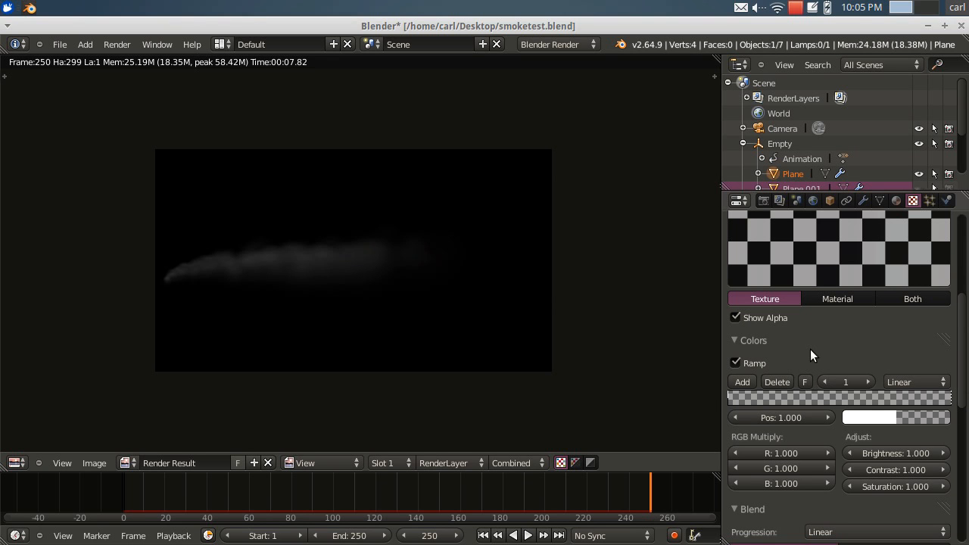
scroll(809, 349, "up", 7)
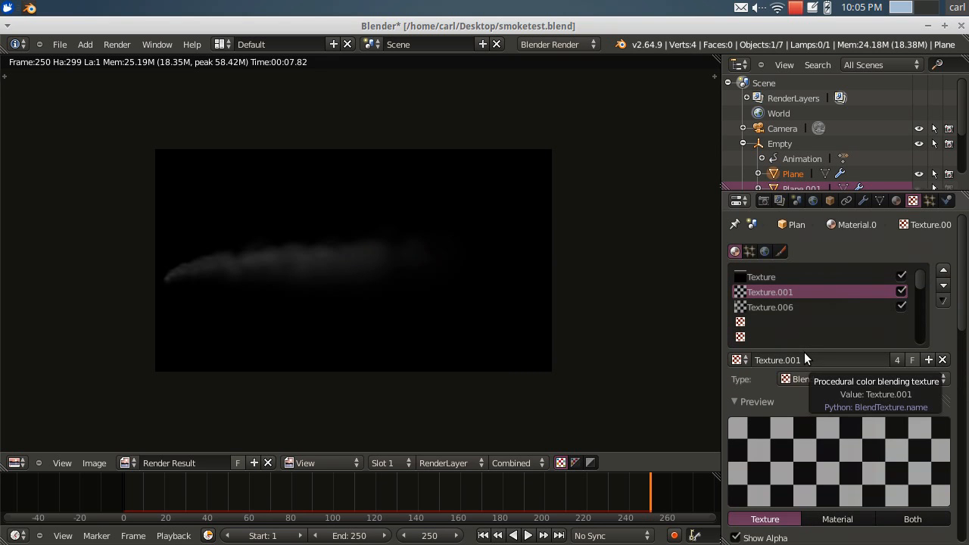
scroll(802, 353, "down", 15)
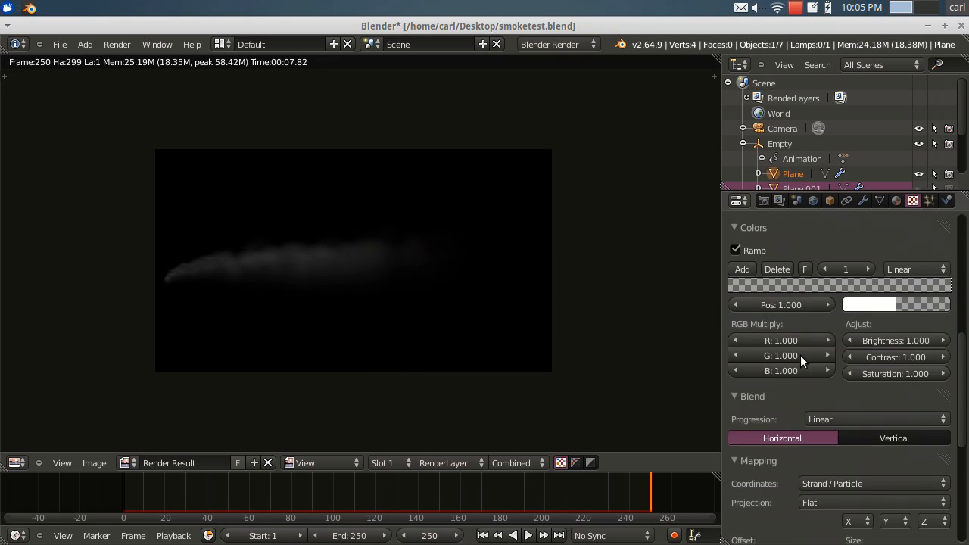
scroll(800, 355, "down", 3)
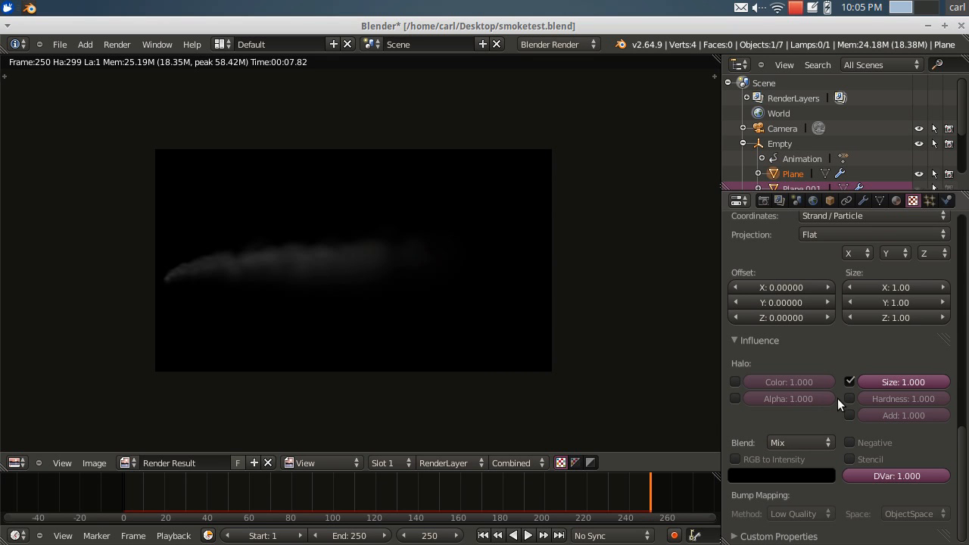
scroll(837, 397, "up", 10)
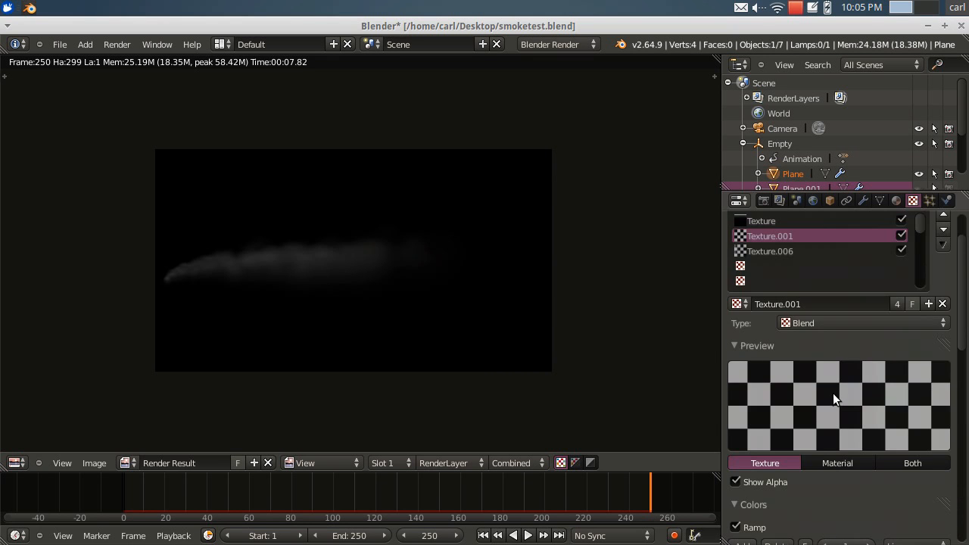
scroll(833, 393, "up", 2)
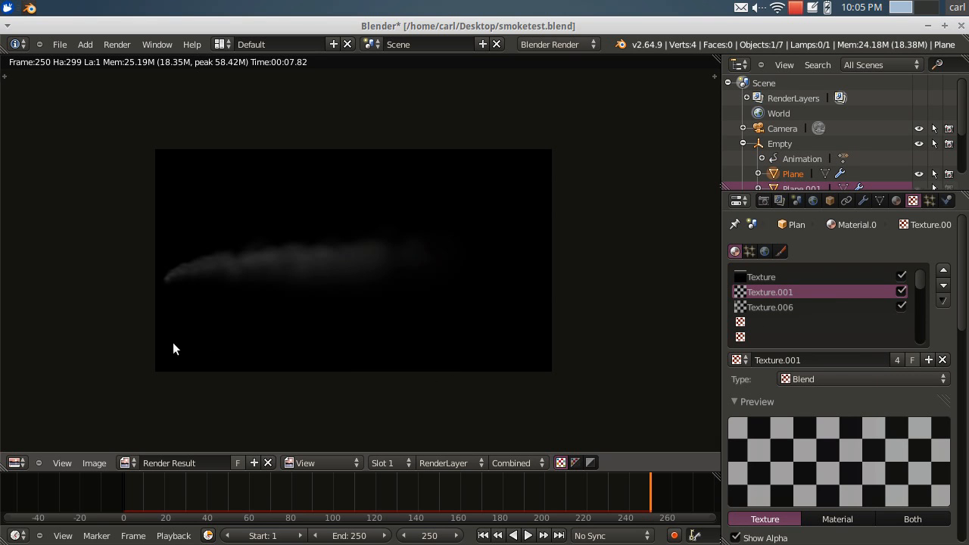
Step: Inspect the rendered smoke trail up close, focusing on how it widens and fades along its length
left_click(24, 463)
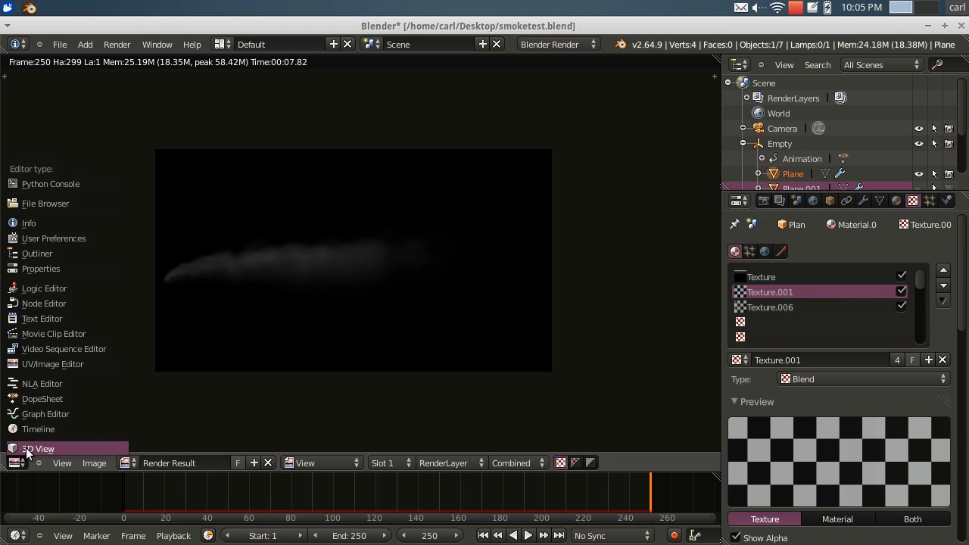
scroll(341, 296, "up", 3)
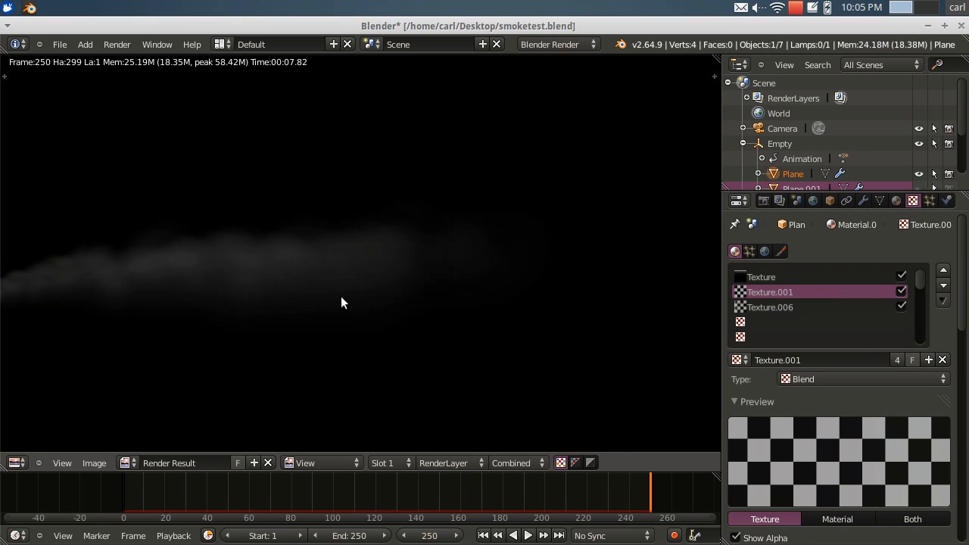
scroll(227, 288, "down", 2)
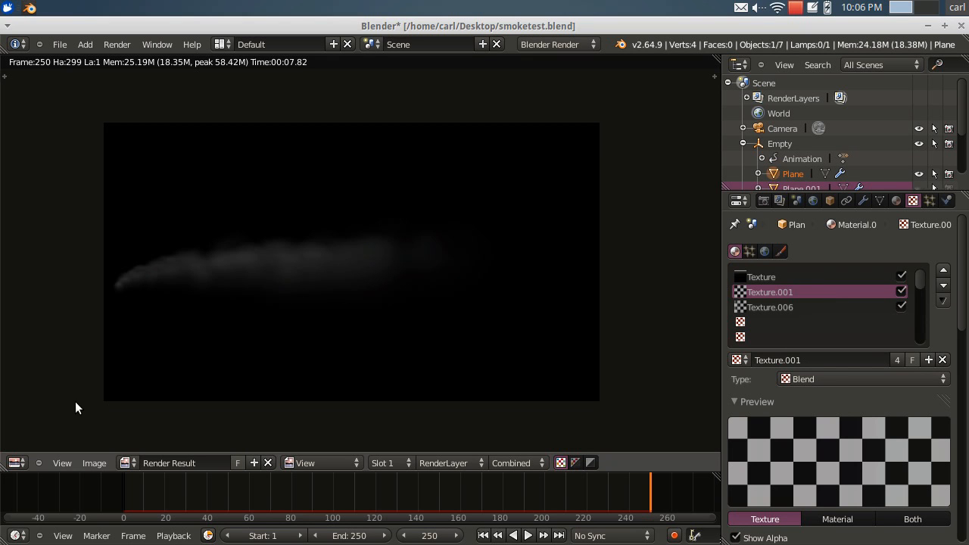
Step: Switch the render result area to the 3D View and enlarge the Outliner to show every plane under the Empty
left_click(18, 462)
left_click(76, 449)
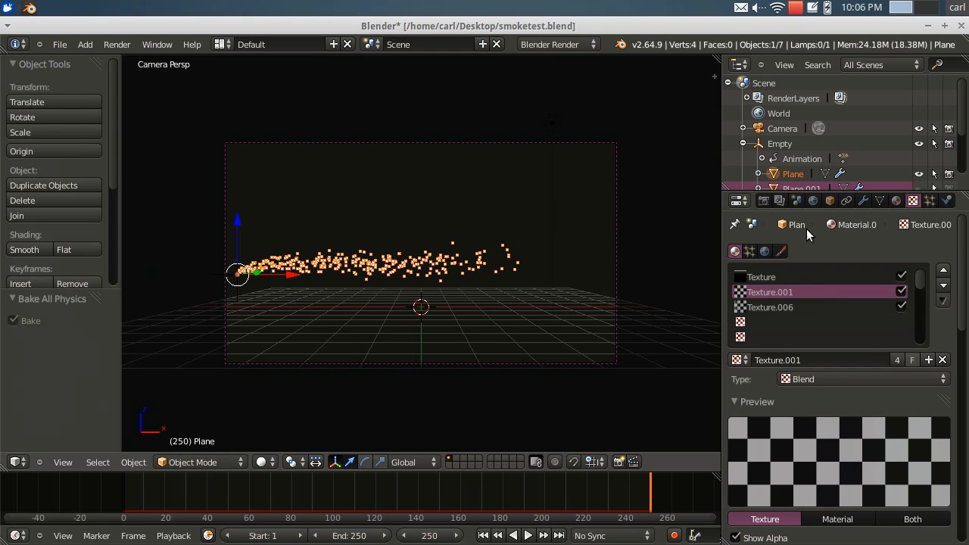
left_click_drag(915, 192, 908, 337)
scroll(309, 285, "up", 2)
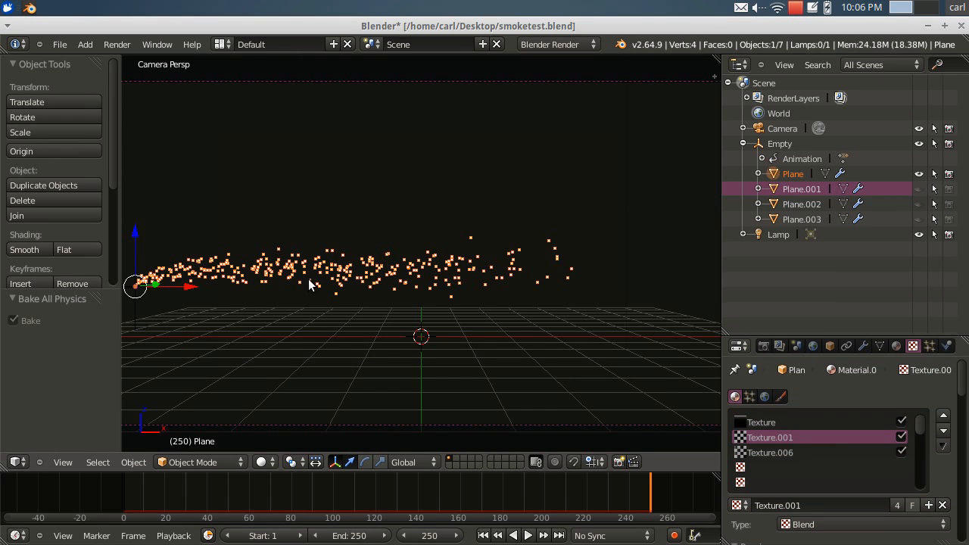
scroll(262, 278, "down", 1)
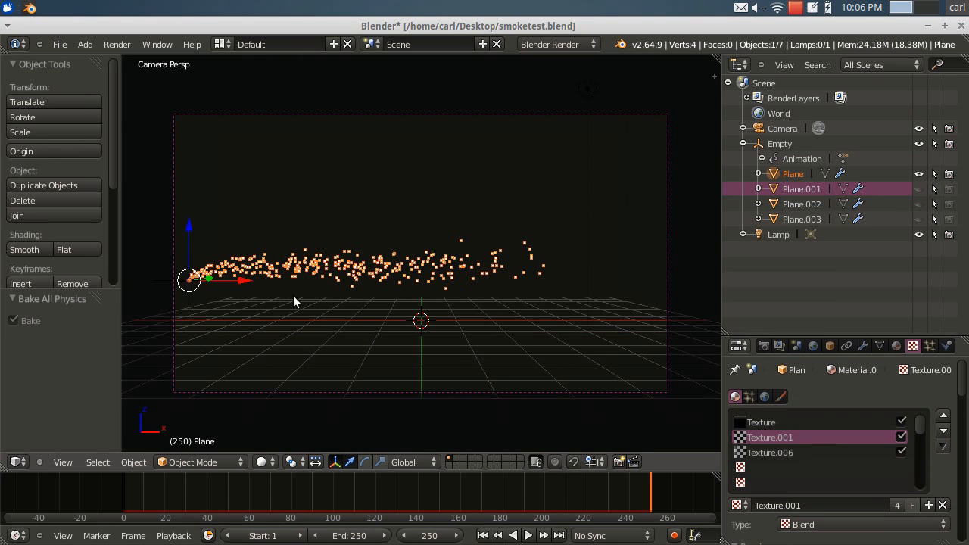
Step: Duplicate the Plane emitter with an offset of about 7.171 in X and 0.694 in Z
key("shift+d")
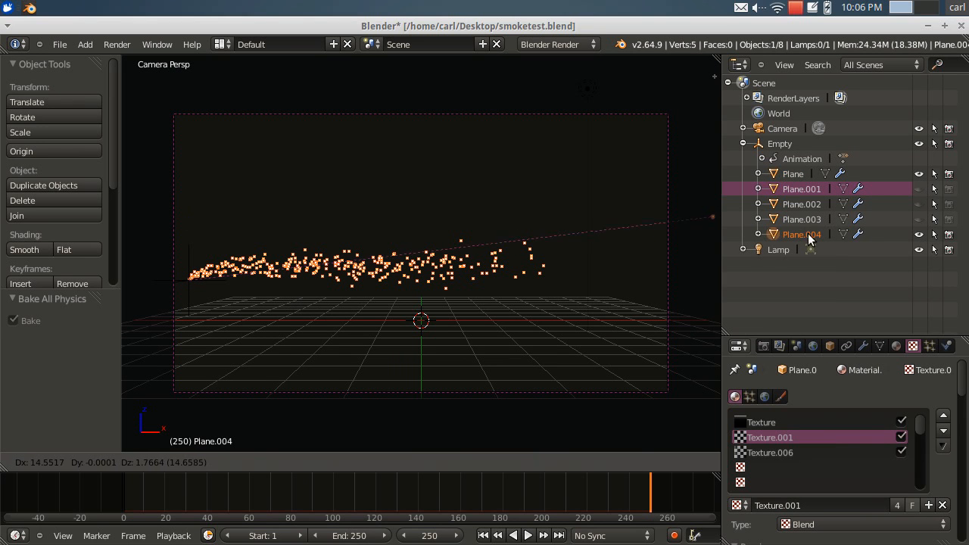
left_click(551, 277)
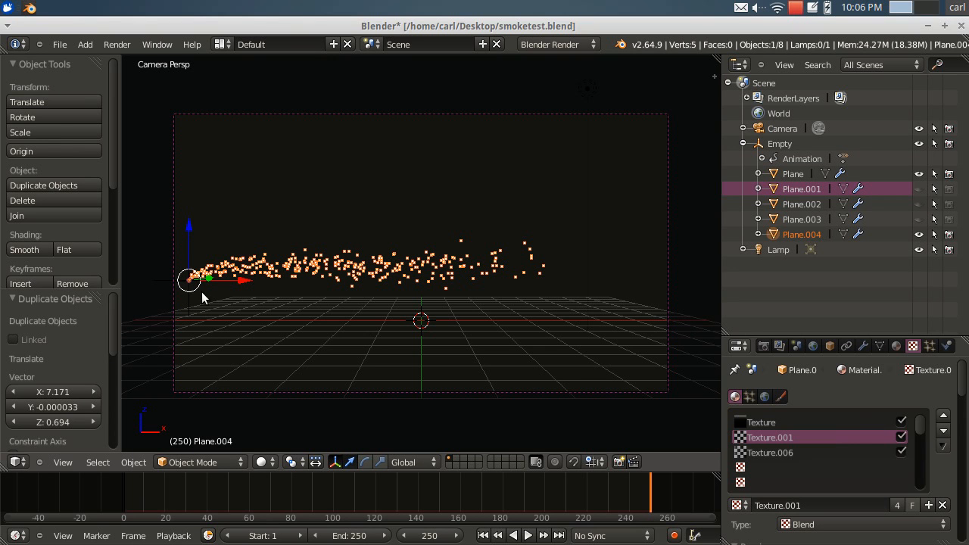
middle_click_drag(205, 295, 270, 271)
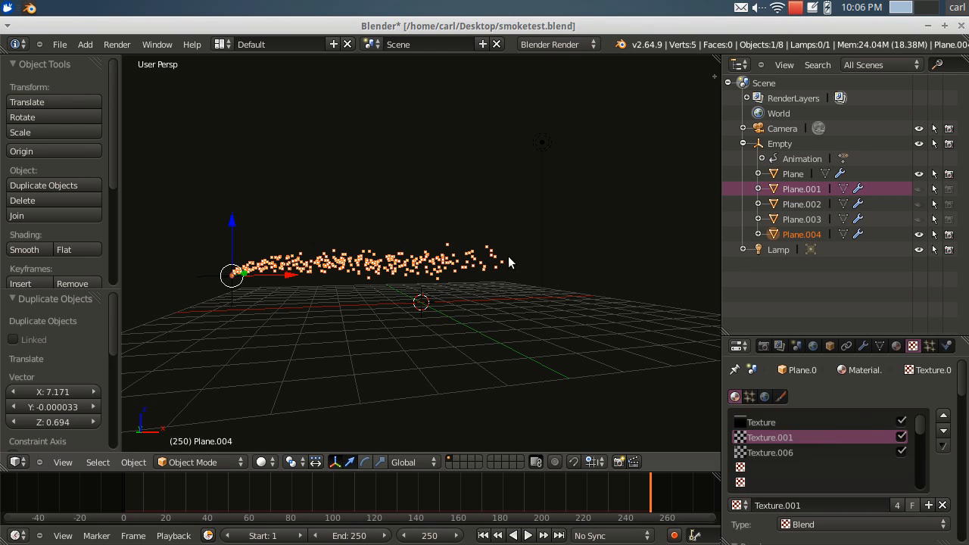
key("x")
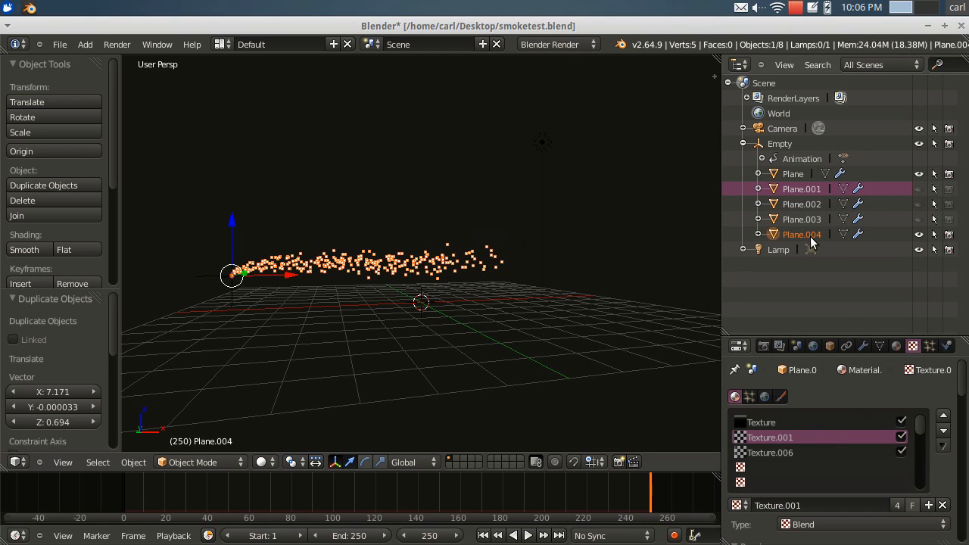
Step: Make the halo material of the duplicated plane single-user so it is independent of the original emitter
left_click(896, 346)
left_click_drag(886, 338, 879, 254)
scroll(896, 393, "up", 1)
scroll(895, 392, "up", 4)
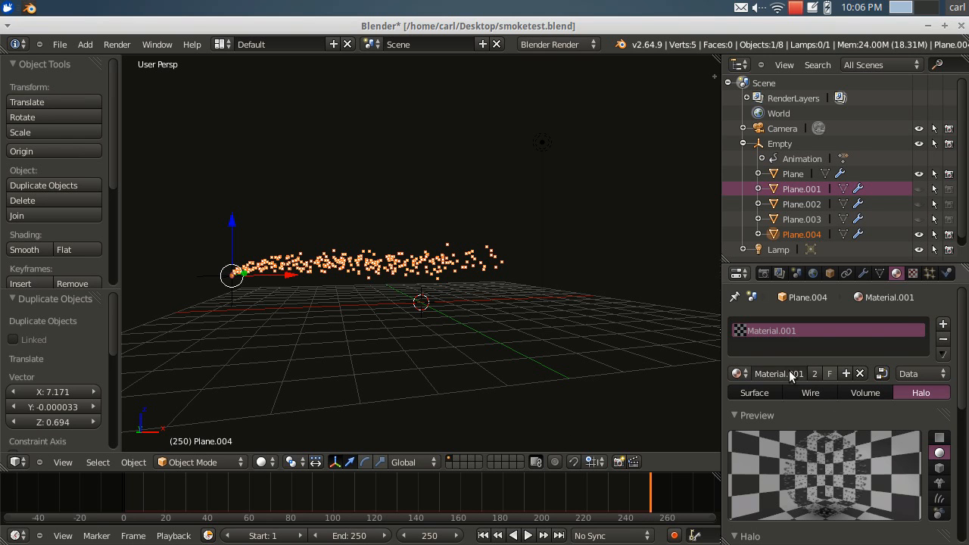
left_click(815, 374)
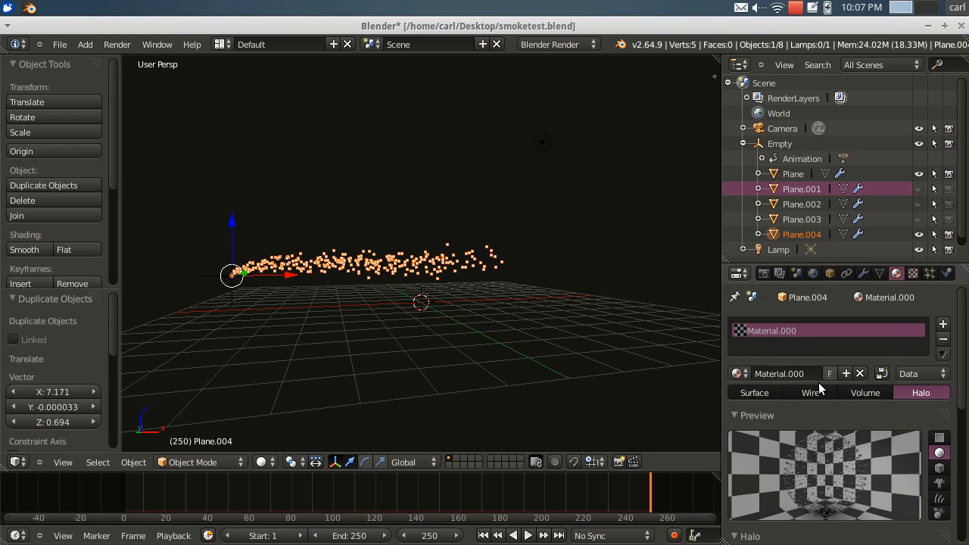
scroll(819, 393, "down", 4)
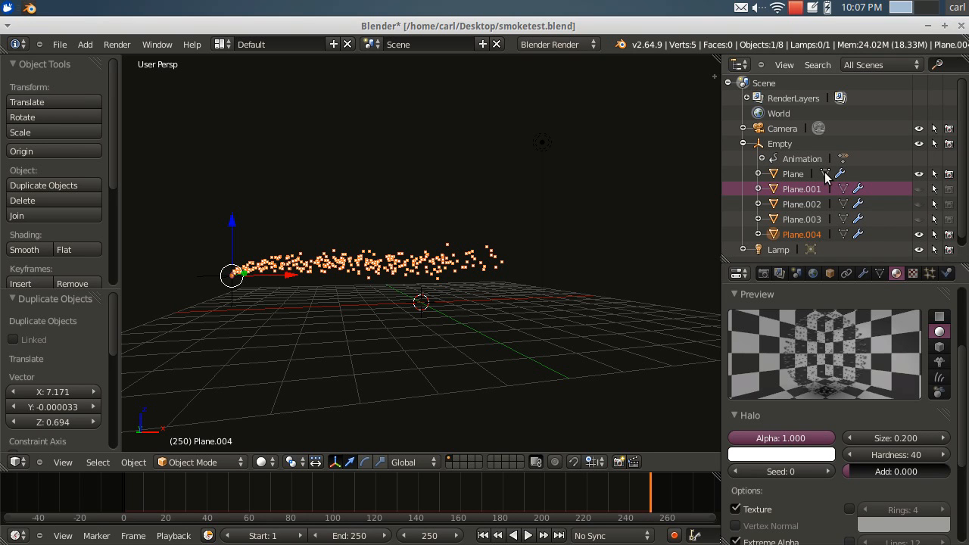
Step: Make the first Blend texture in the duplicated plane's material a single-user copy
left_click(896, 273)
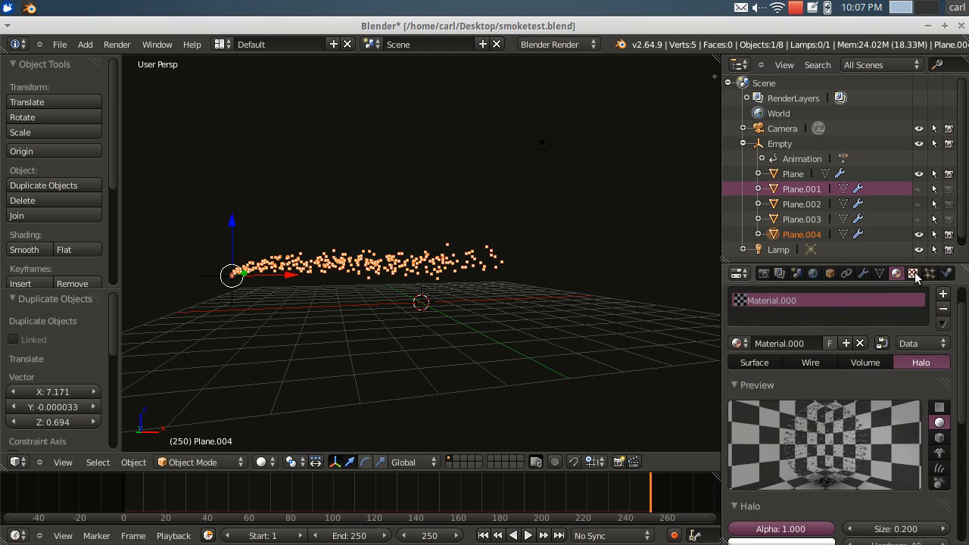
left_click(912, 273)
left_click(797, 350)
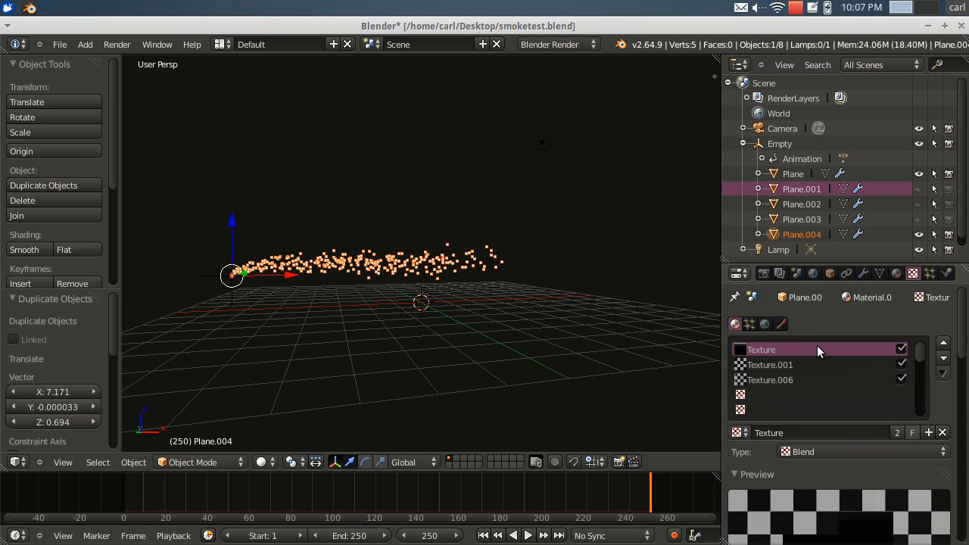
left_click(896, 435)
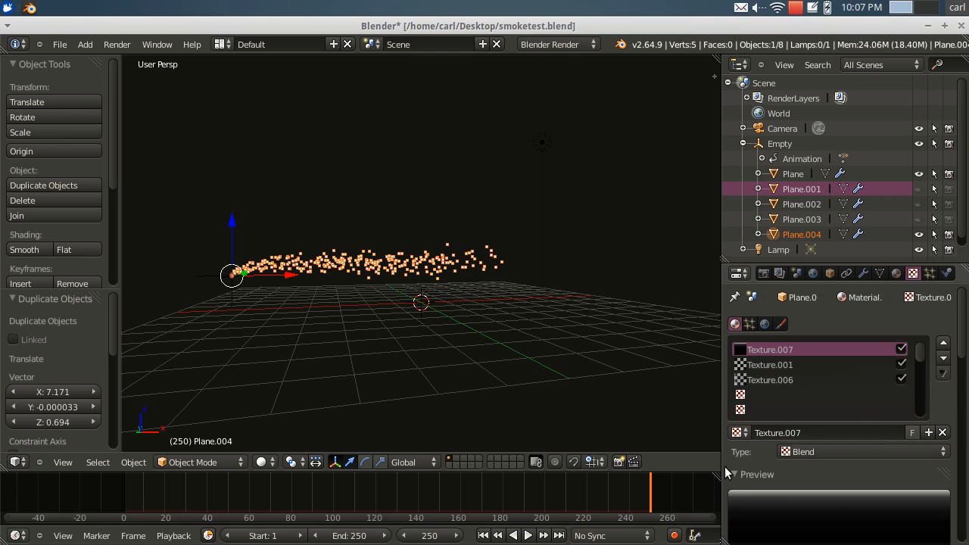
scroll(795, 455, "down", 4)
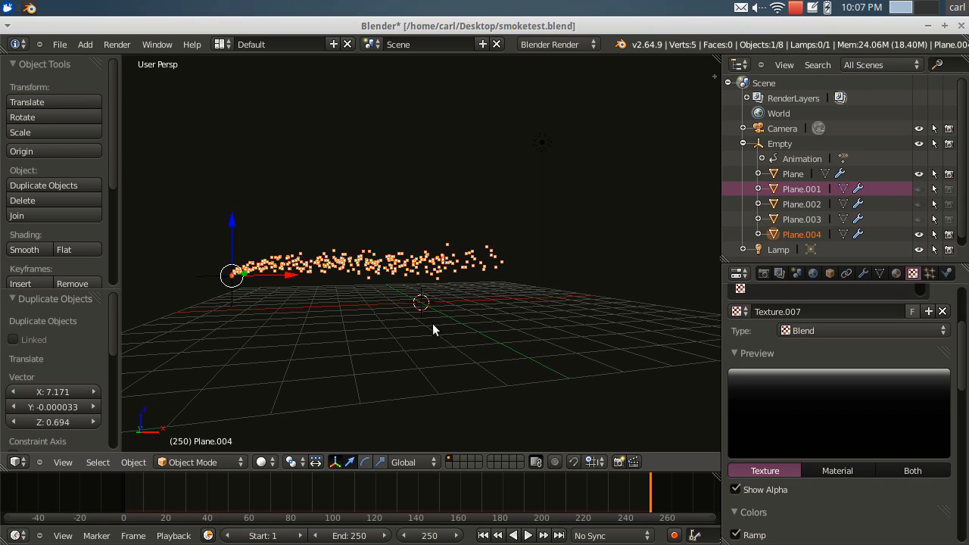
Step: Make the duplicated plane's particle settings single-user and delete the duplicate from the scene
left_click(930, 273)
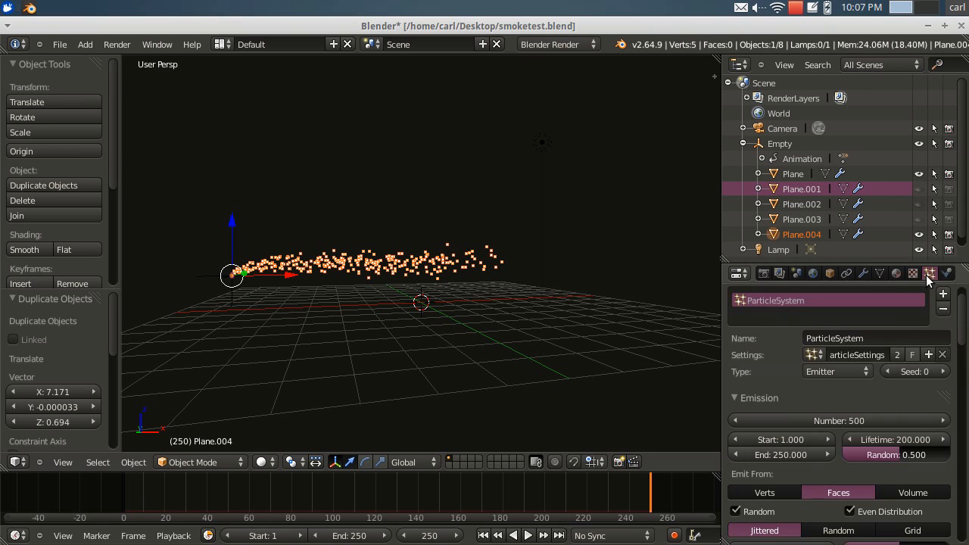
left_click(896, 356)
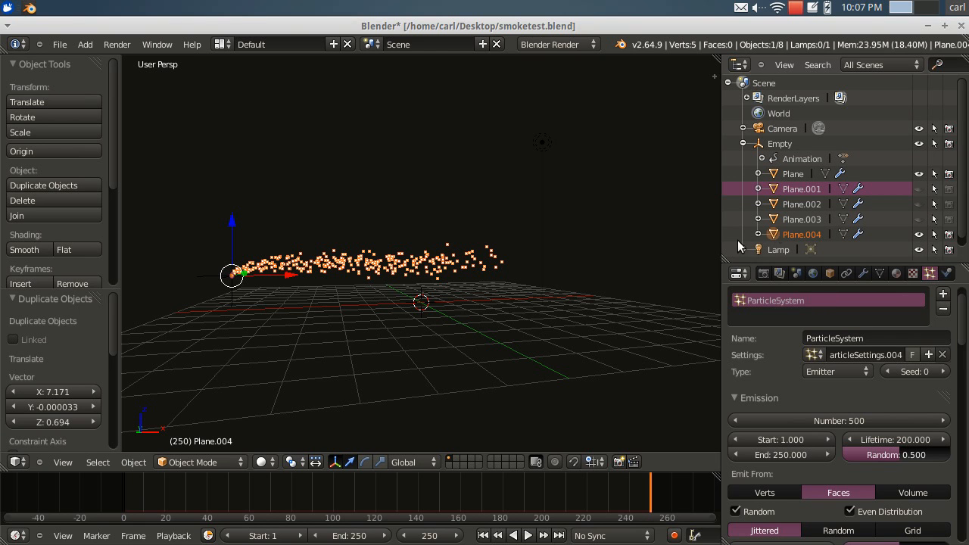
key("x")
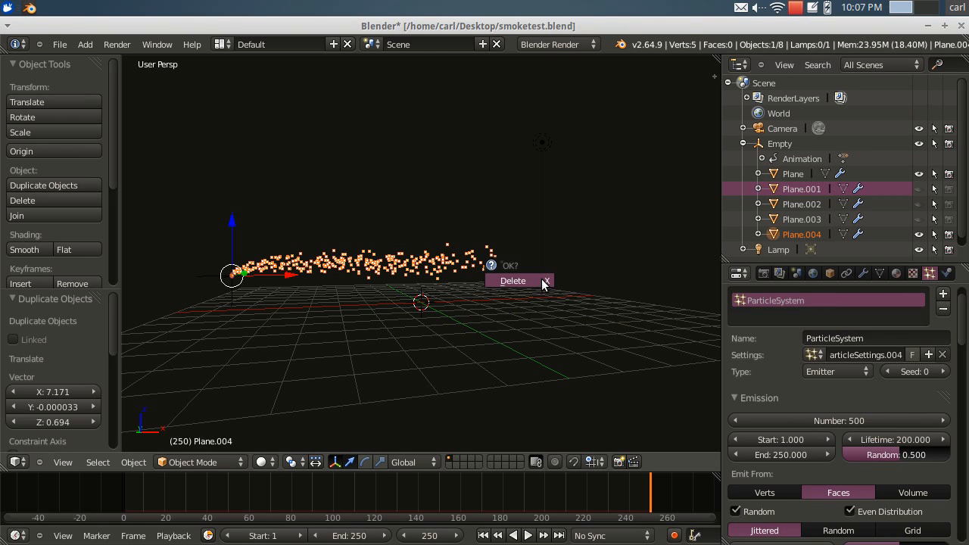
left_click(523, 280)
Step: Enable viewport and render visibility for Plane.001 and select it
left_click(919, 189)
left_click(948, 190)
left_click(796, 190)
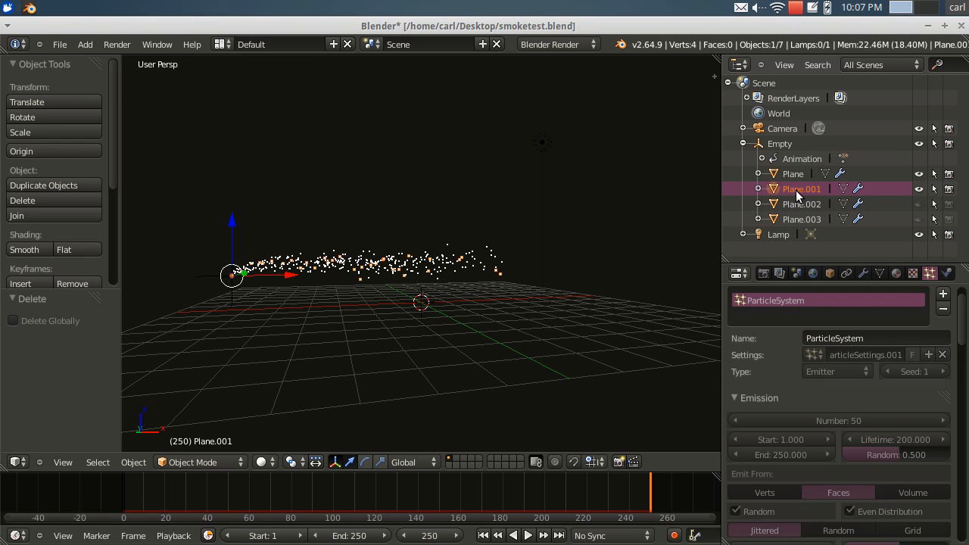
Step: Examine the halo alpha, size, hardness and option settings of Plane.001's material
left_click(898, 274)
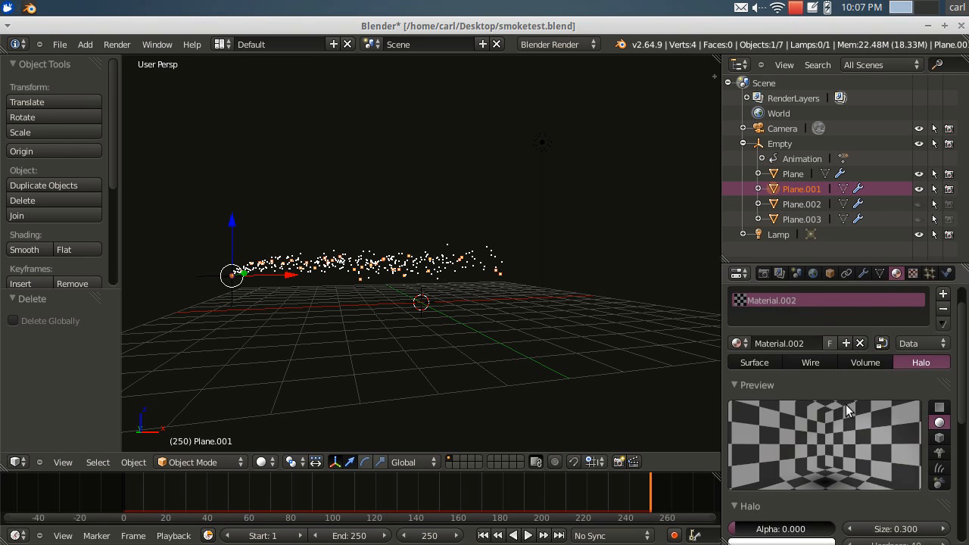
scroll(850, 371, "down", 3)
scroll(850, 370, "down", 2)
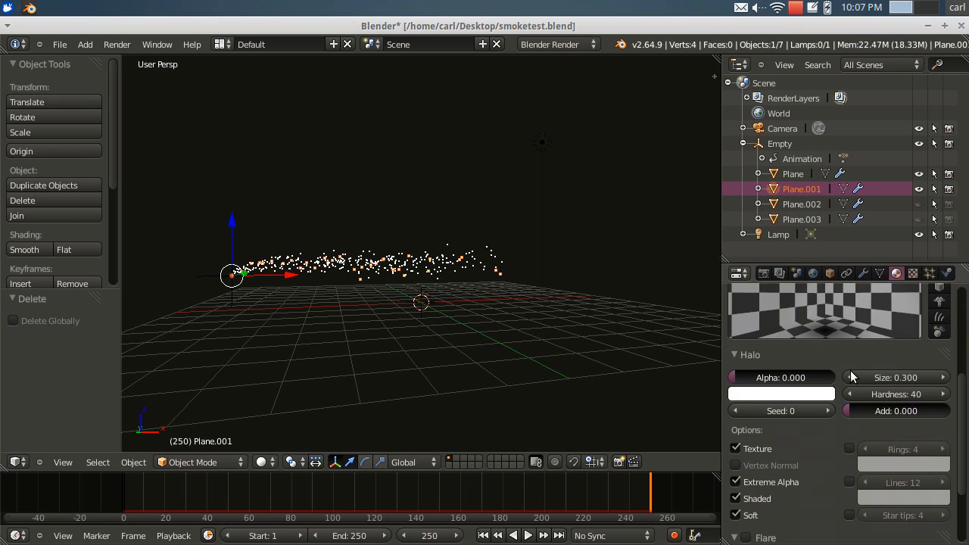
scroll(850, 371, "up", 2)
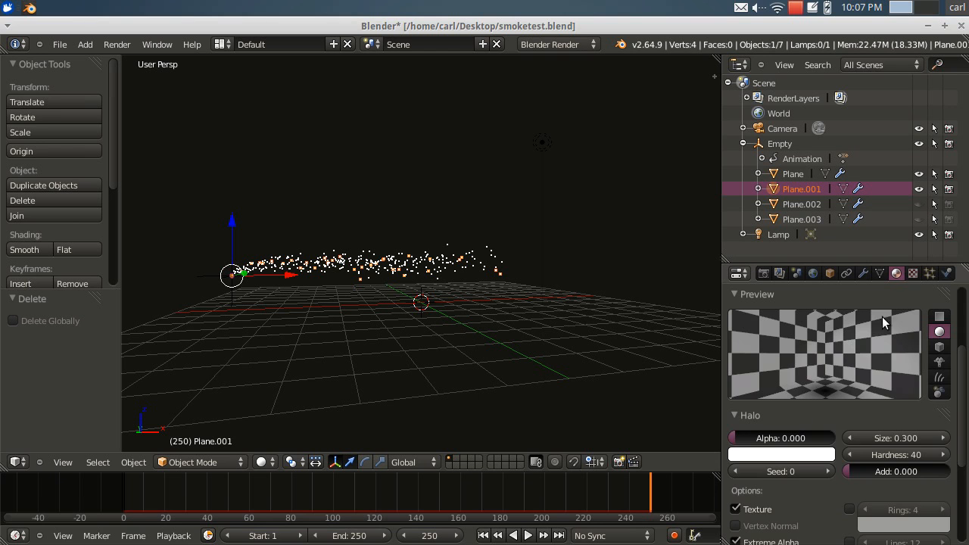
scroll(867, 341, "up", 2)
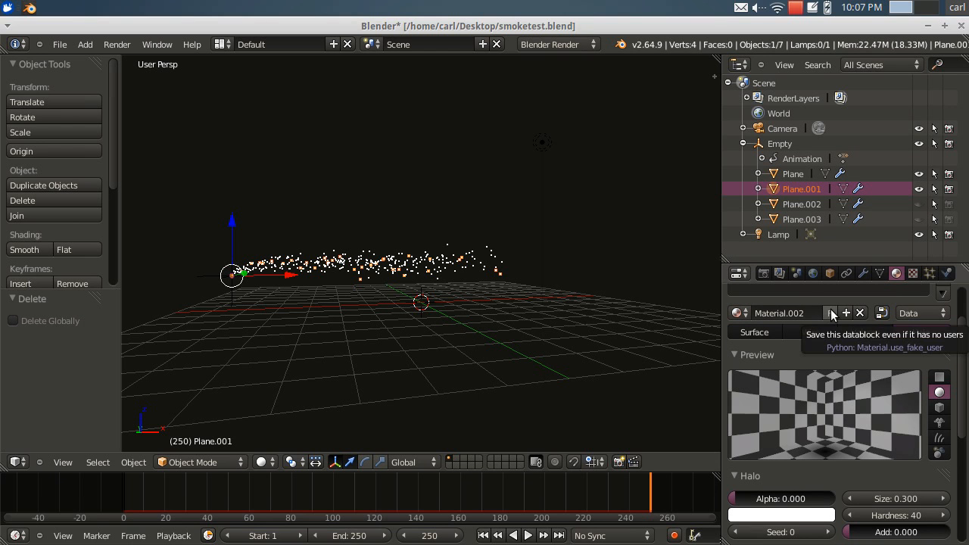
Step: Examine the color ramp, hard clouds noise, mapping and halo influence settings of Plane.001's first texture, Texture.003
left_click(912, 273)
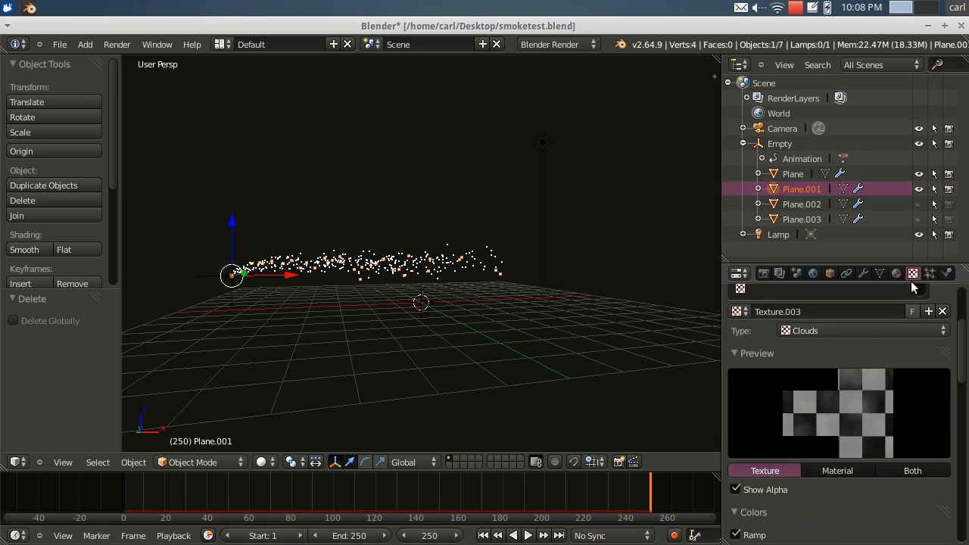
scroll(872, 347, "up", 5)
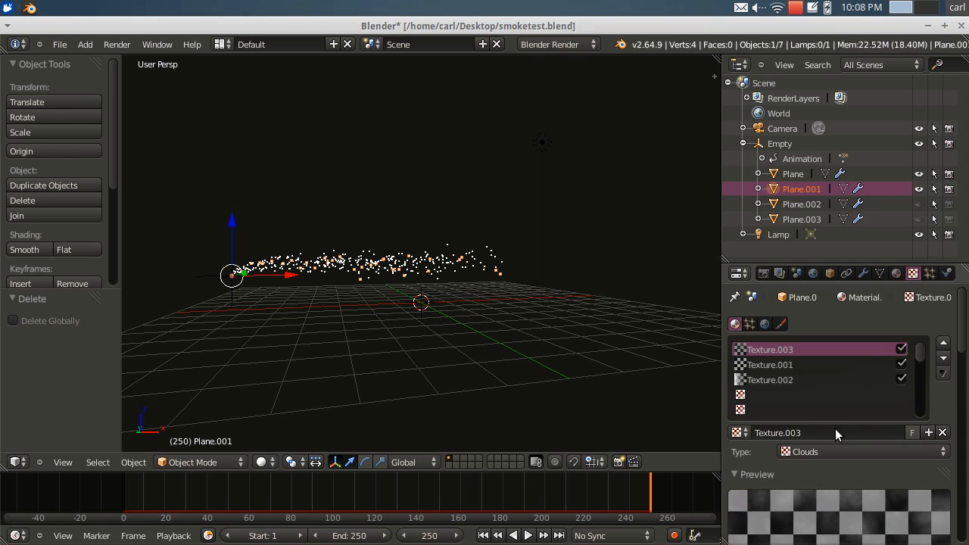
scroll(836, 455, "down", 10)
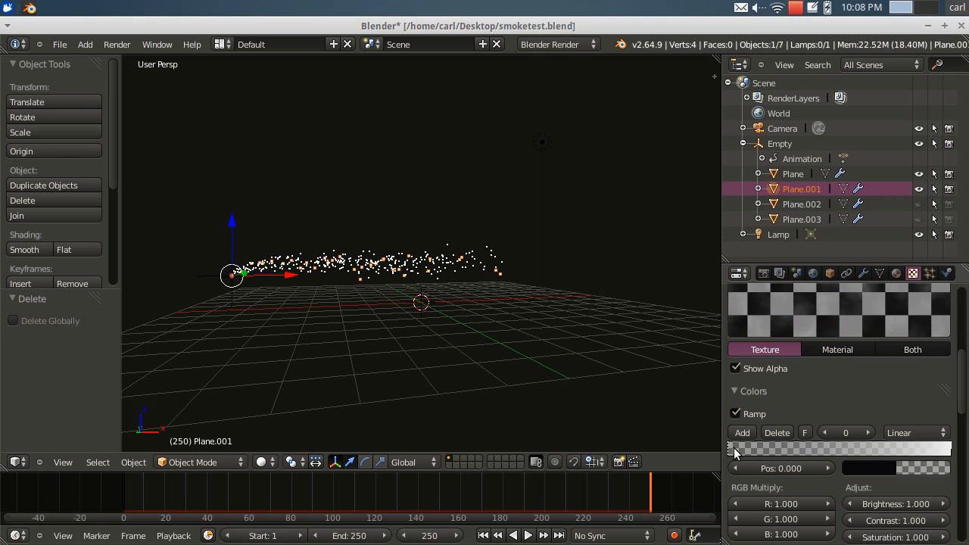
left_click(859, 469)
scroll(869, 363, "up", 2)
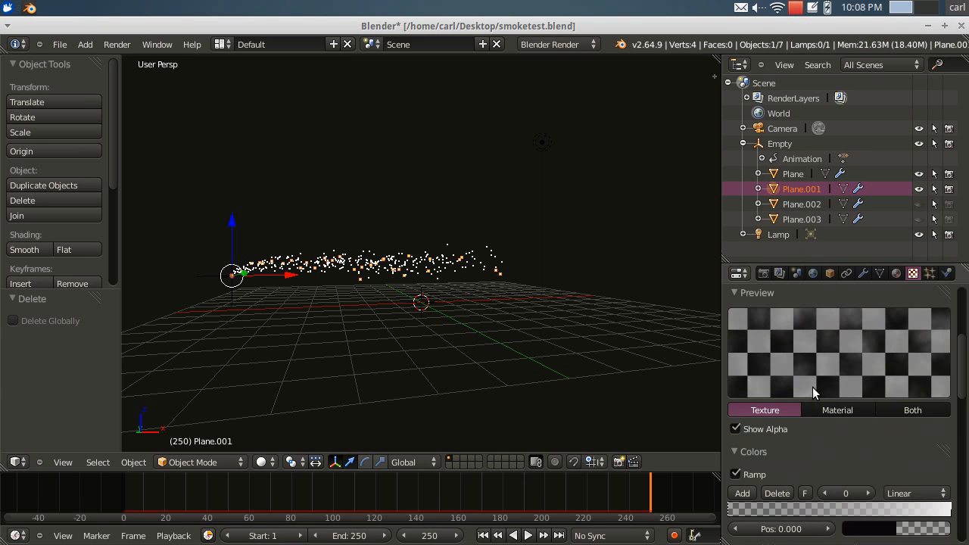
scroll(825, 367, "down", 8)
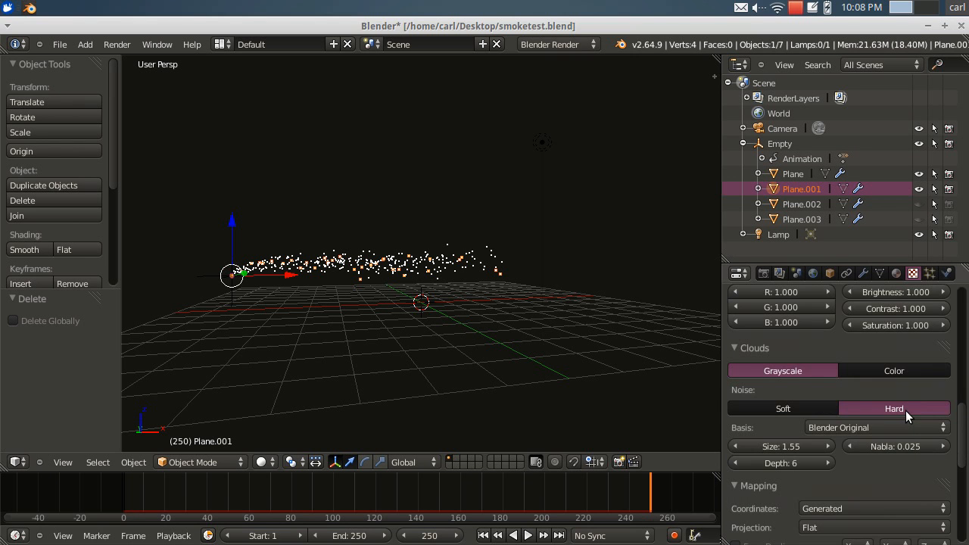
scroll(906, 409, "up", 8)
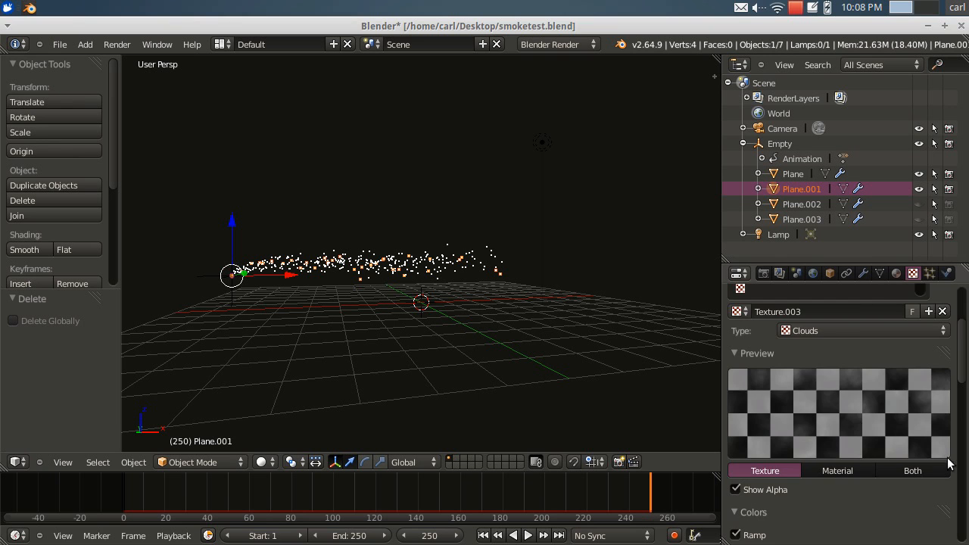
scroll(963, 462, "down", 8)
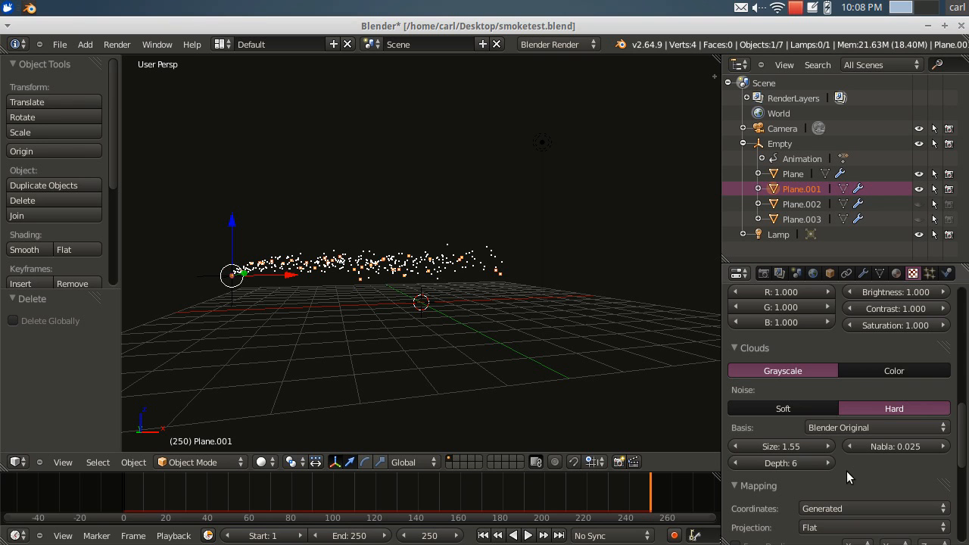
scroll(856, 468, "down", 9)
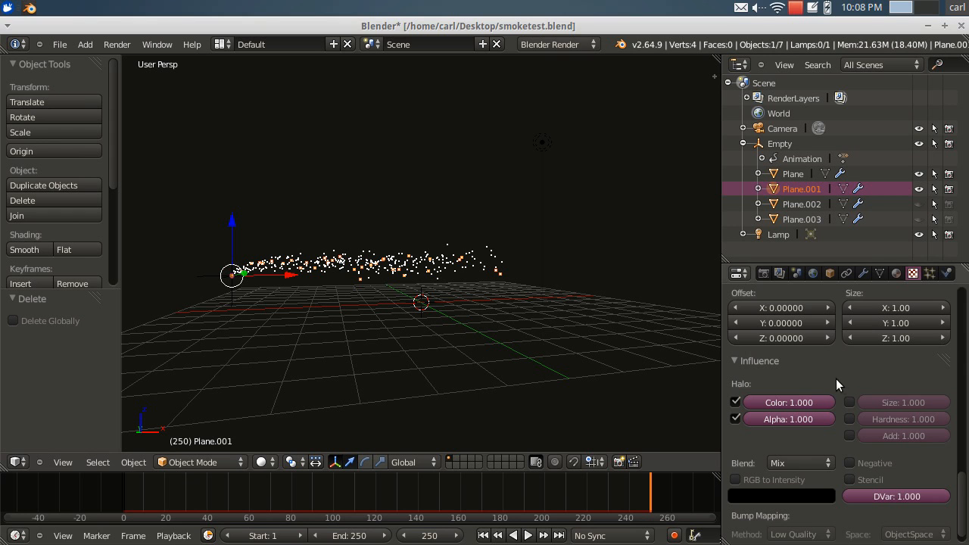
scroll(815, 381, "up", 15)
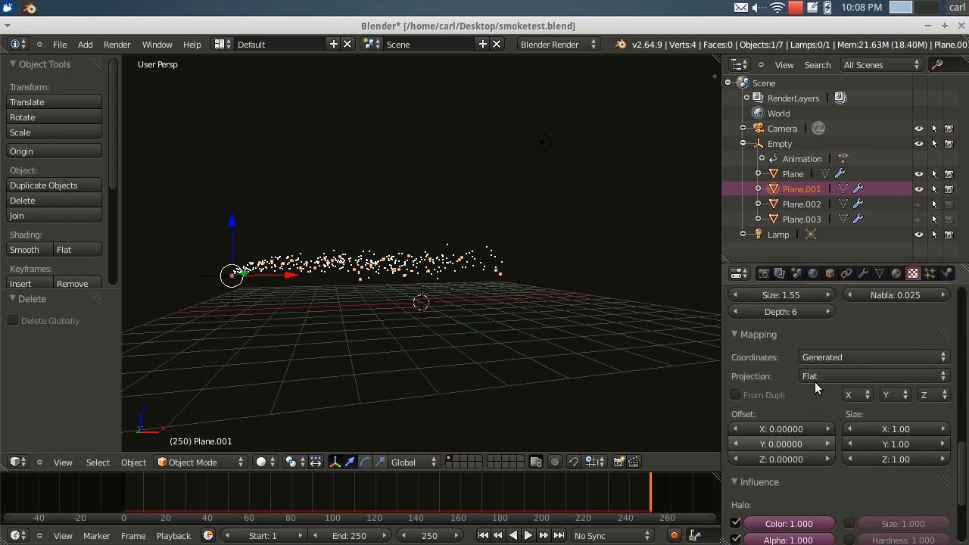
left_click(896, 273)
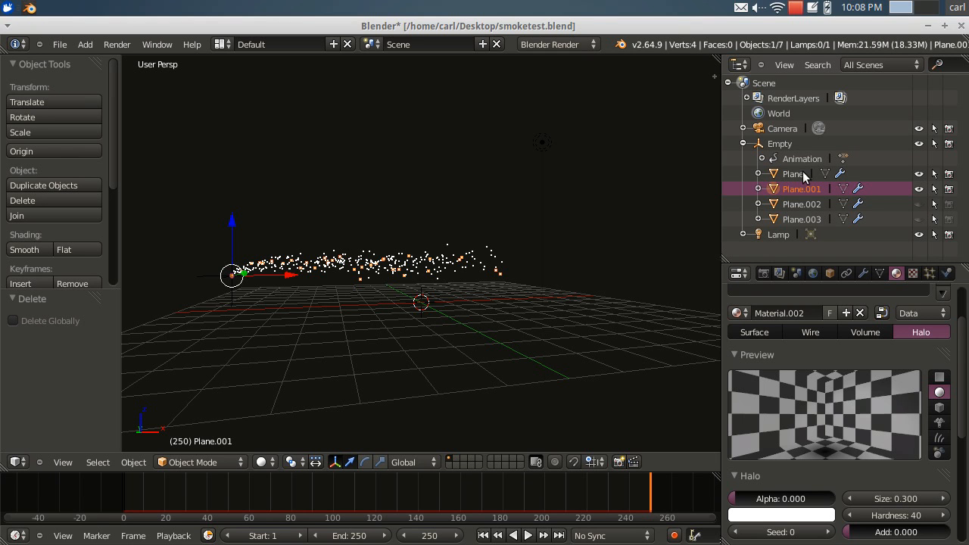
Step: Examine the emission and cache settings of Plane.001's particle system
left_click(930, 273)
scroll(846, 416, "up", 1)
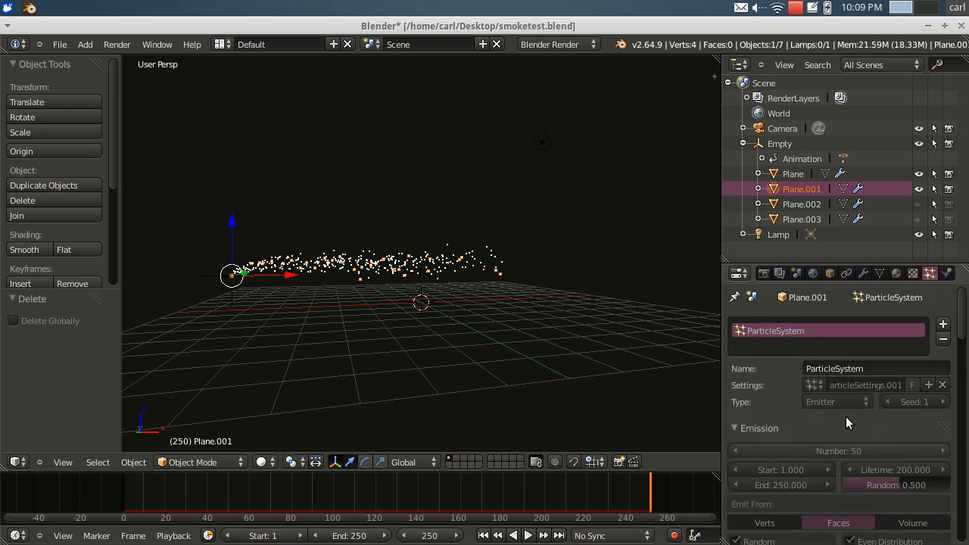
scroll(846, 416, "down", 4)
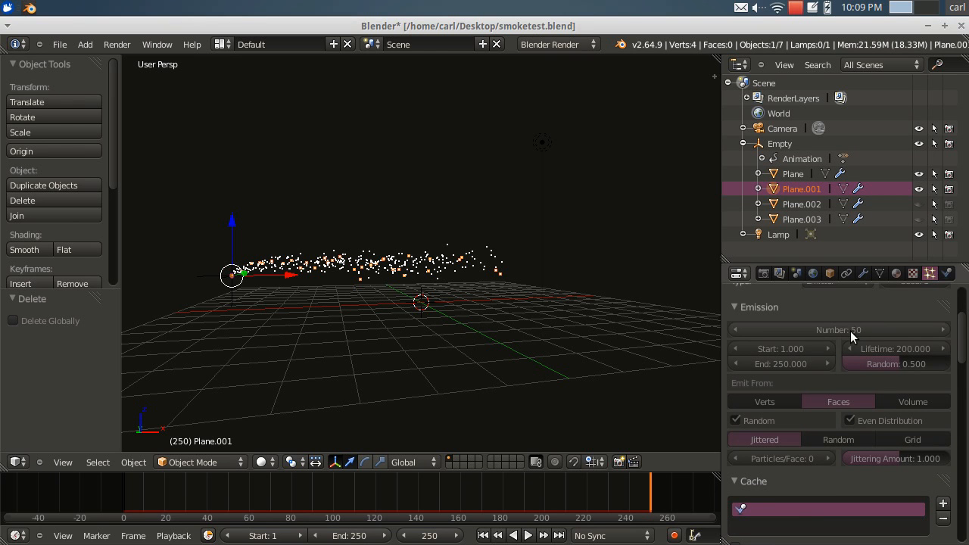
scroll(420, 340, "up", 2)
scroll(379, 306, "up", 2)
scroll(601, 318, "down", 1)
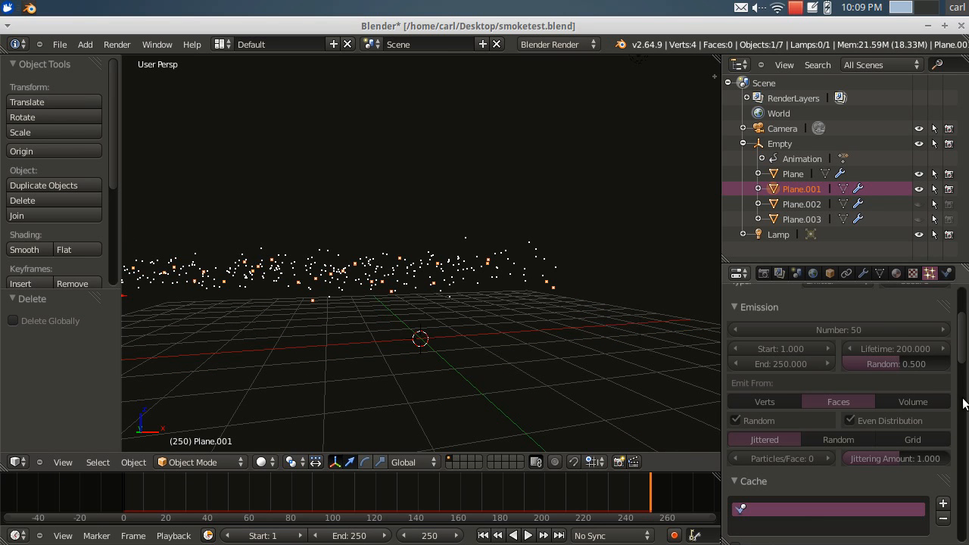
scroll(931, 402, "down", 2)
scroll(932, 403, "down", 3)
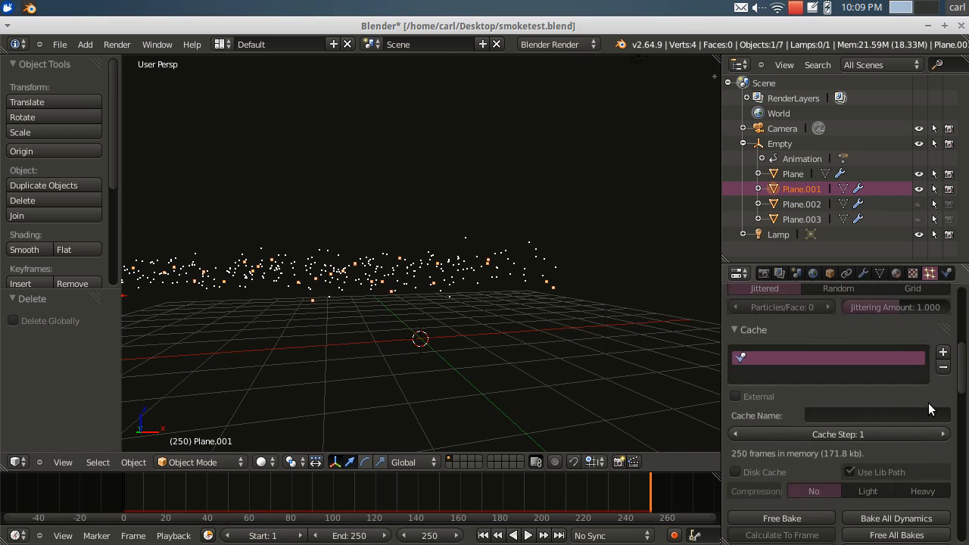
scroll(927, 404, "up", 6)
scroll(926, 404, "up", 2)
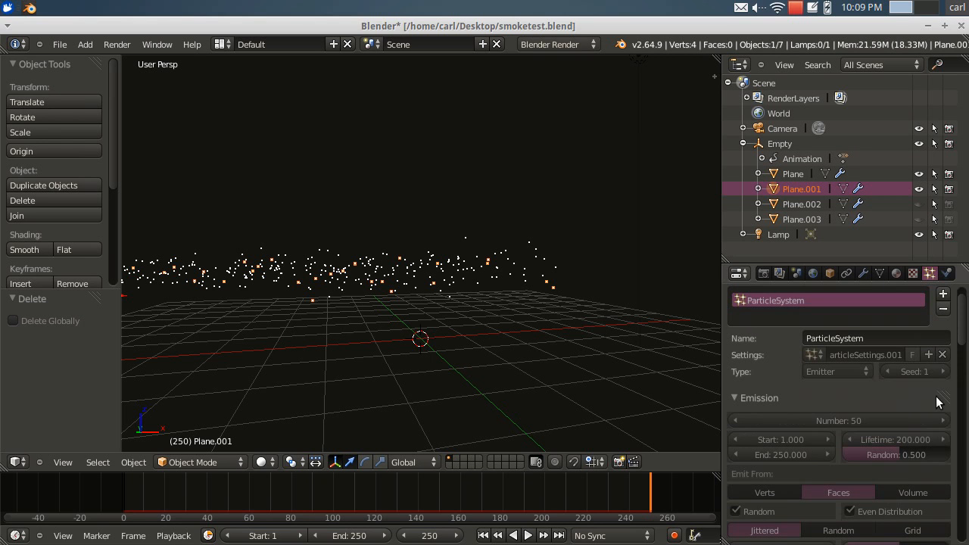
scroll(175, 310, "down", 2)
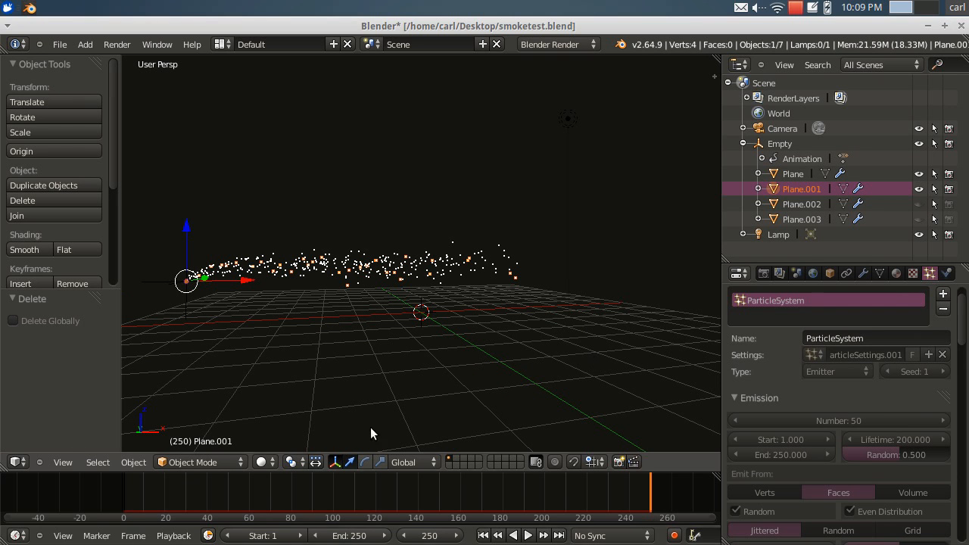
Step: Render frame 250 with Plane.001 included, inspect the smoke closely, and return to the 3D view
left_click(764, 274)
left_click(761, 343)
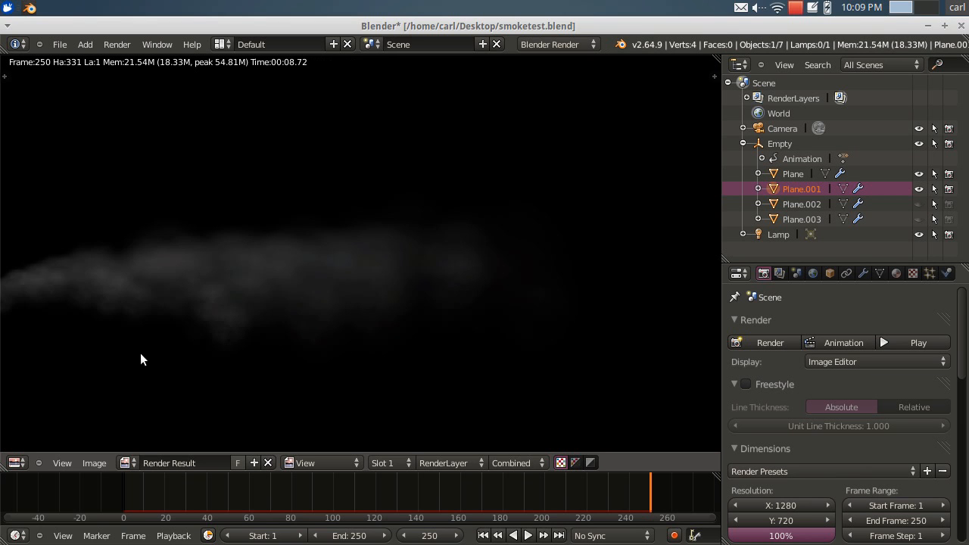
scroll(137, 346, "down", 2)
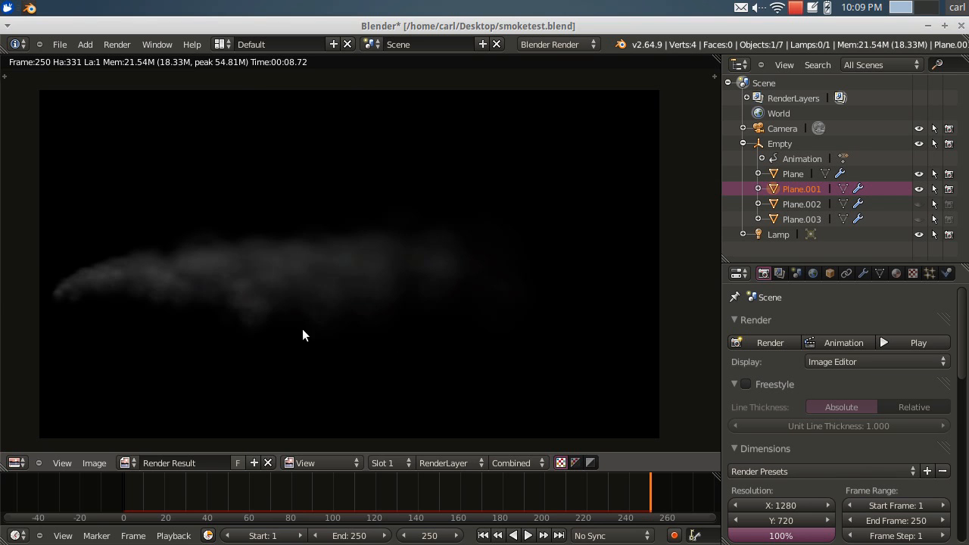
scroll(148, 334, "up", 2)
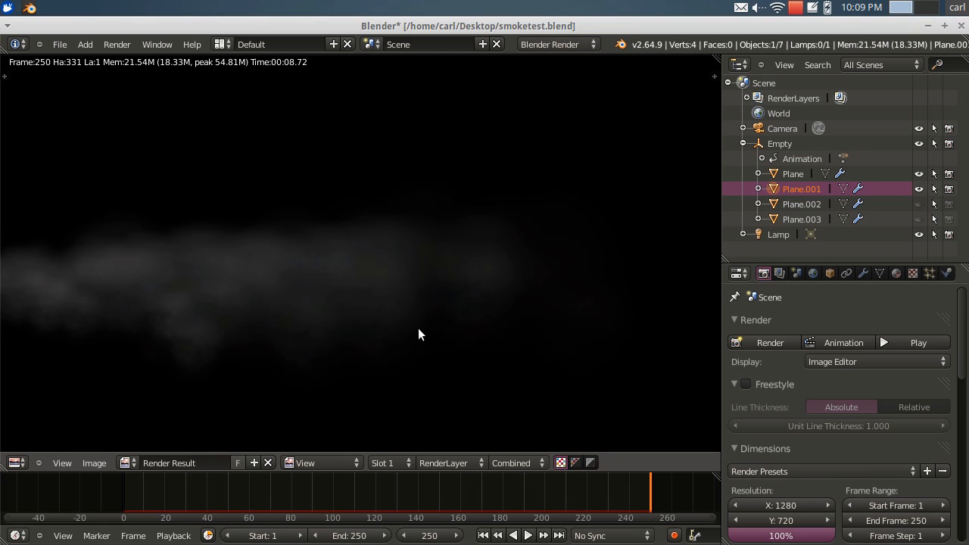
scroll(418, 328, "down", 1)
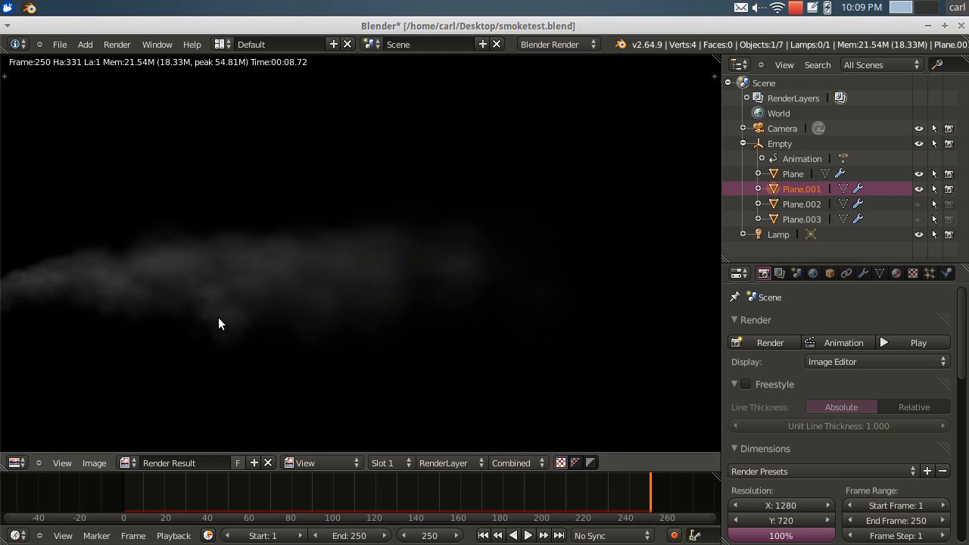
scroll(157, 302, "down", 1)
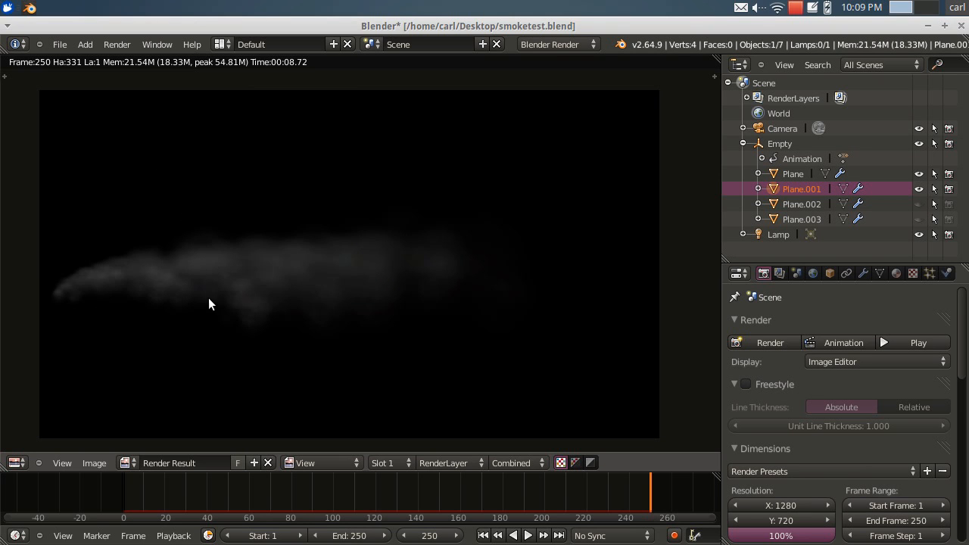
scroll(342, 327, "up", 2)
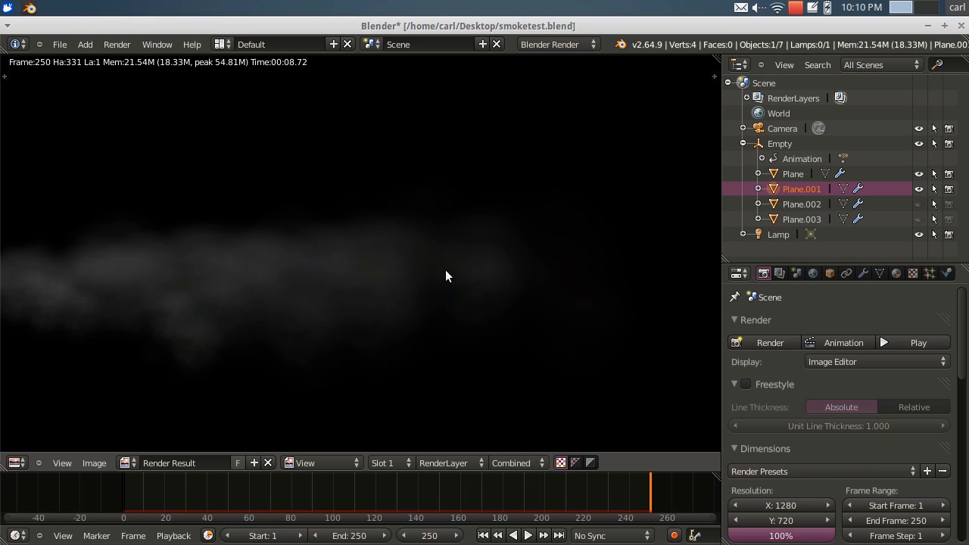
scroll(454, 296, "down", 2)
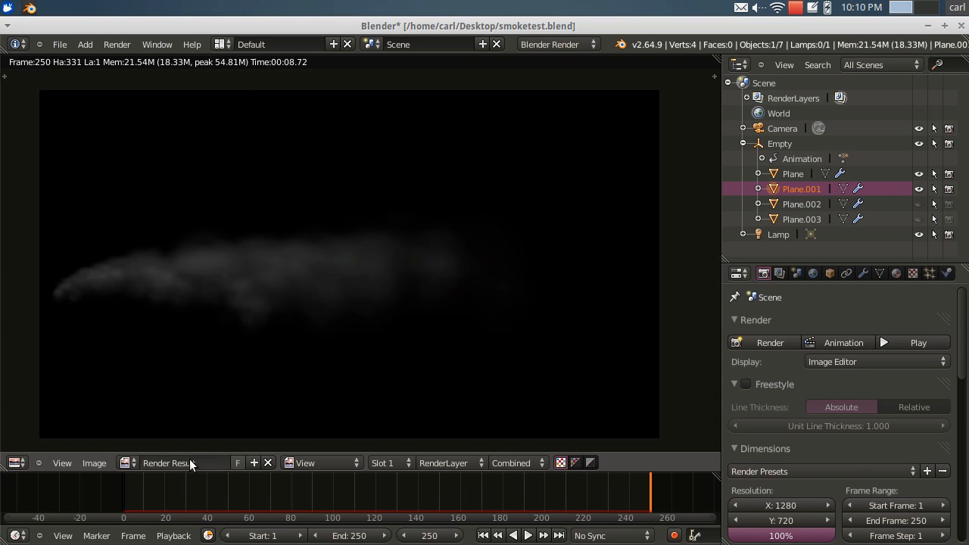
left_click(15, 462)
left_click(42, 510)
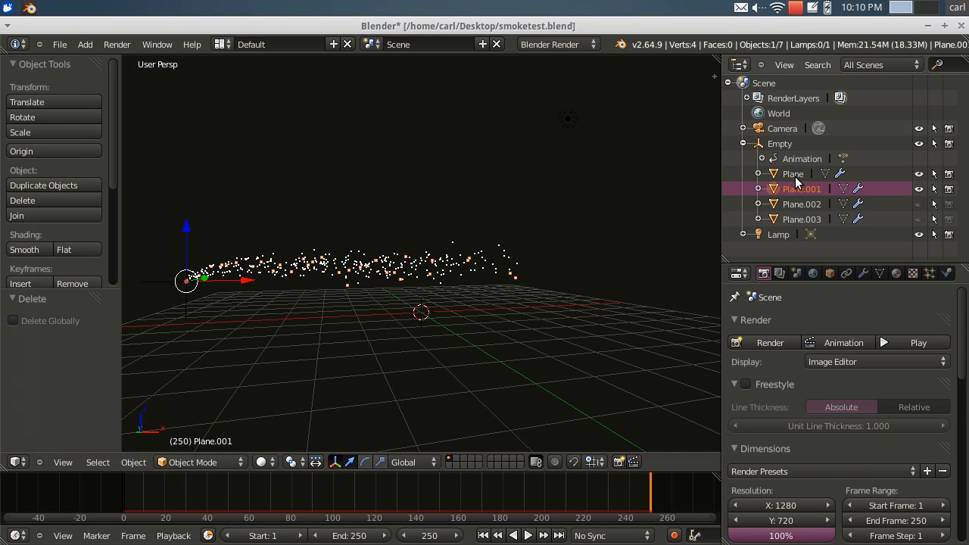
Step: Enable viewport and render visibility for Plane.002 and select it
left_click(918, 204)
left_click(949, 204)
left_click(803, 205)
Step: Examine Plane.002's halo size and its first clouds texture, including the color ramp, noise and mapping offset
left_click(897, 272)
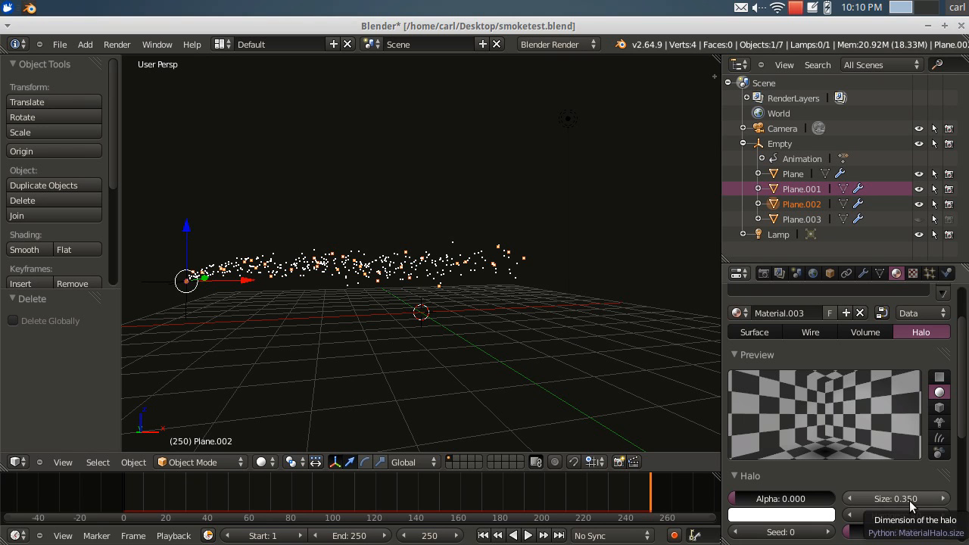
left_click(913, 274)
scroll(807, 401, "up", 6)
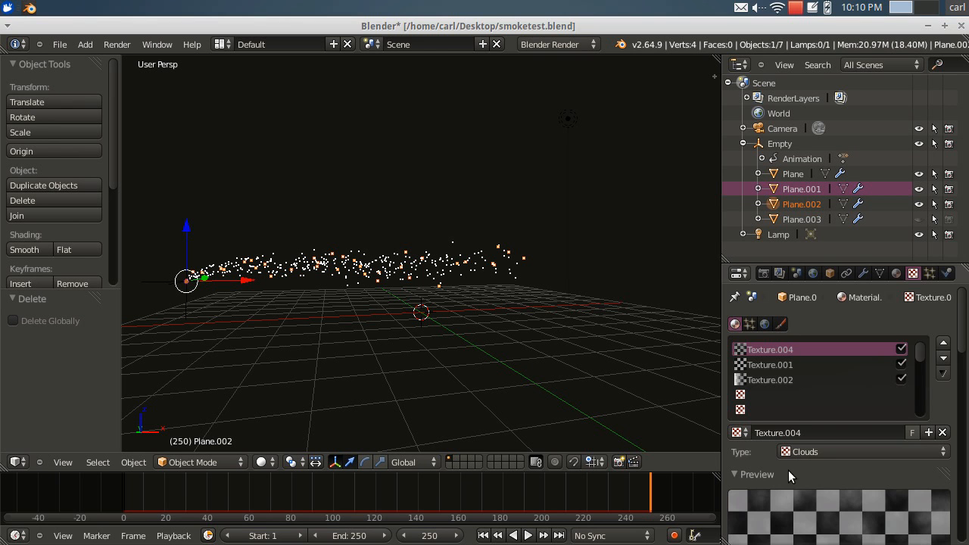
scroll(789, 475, "down", 3)
scroll(789, 470, "down", 10)
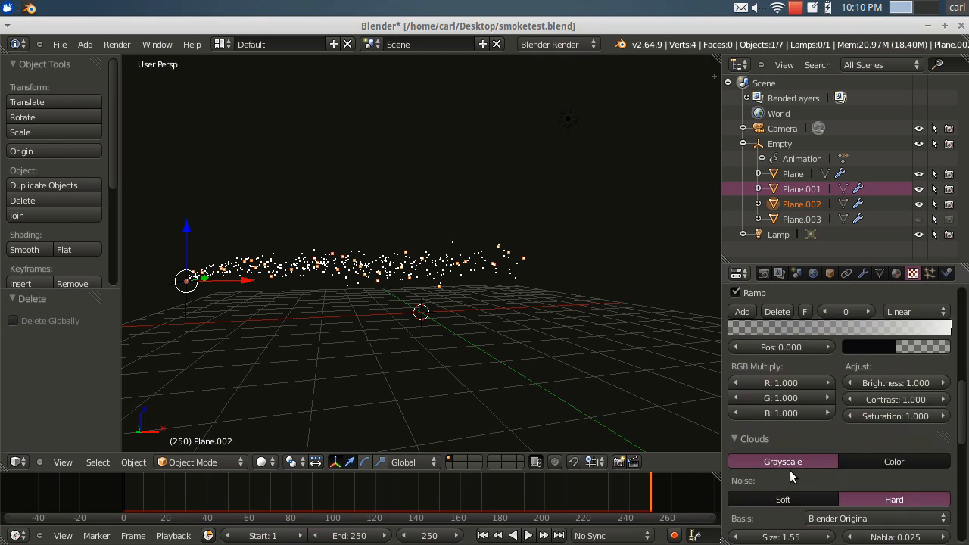
scroll(790, 469, "down", 3)
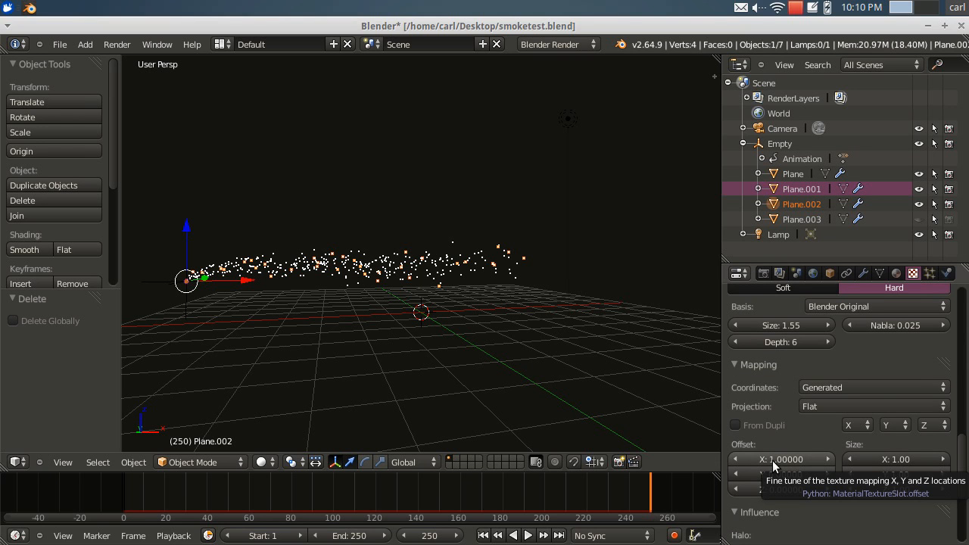
scroll(782, 474, "up", 3)
scroll(779, 513, "down", 2)
scroll(780, 507, "up", 6)
scroll(810, 386, "up", 6)
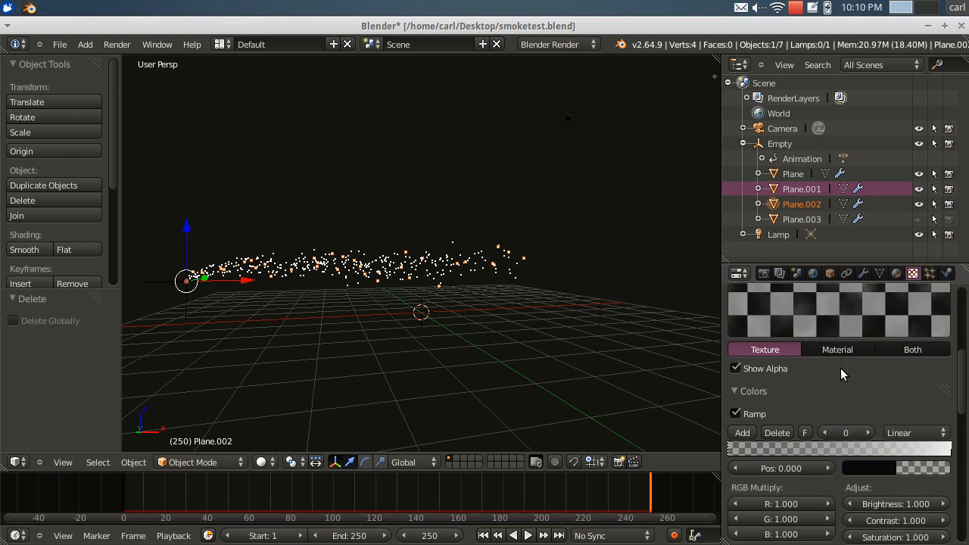
scroll(804, 348, "up", 3)
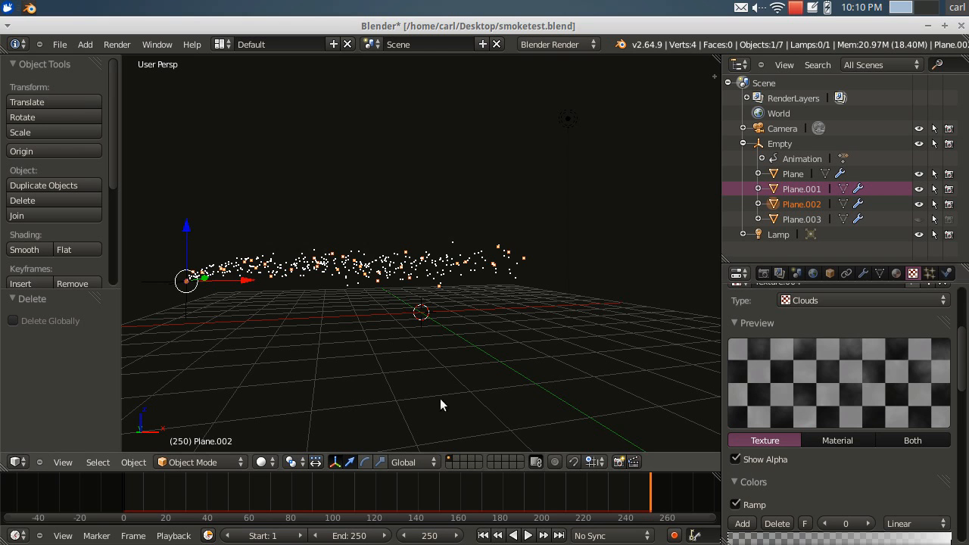
Step: Check Plane.002's particle seed and lifetime, and compare its particle distribution with Plane.001's by selecting the two alternately
middle_click_drag(484, 409, 385, 373)
scroll(442, 290, "up", 5)
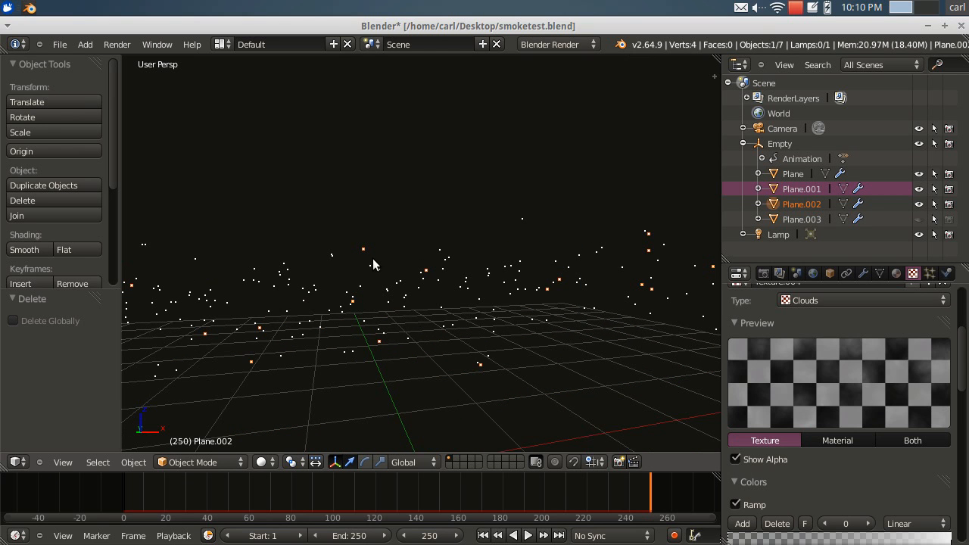
scroll(364, 252, "down", 6)
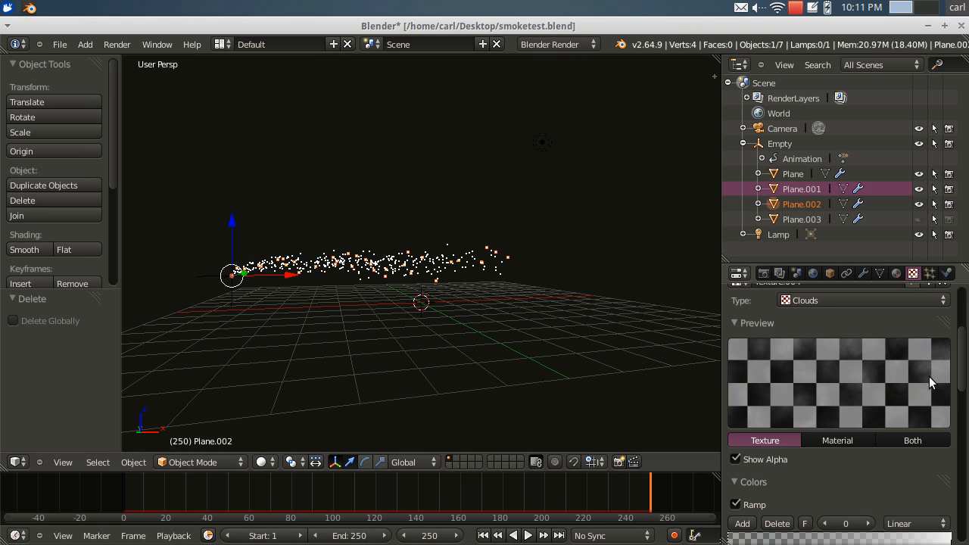
left_click(929, 274)
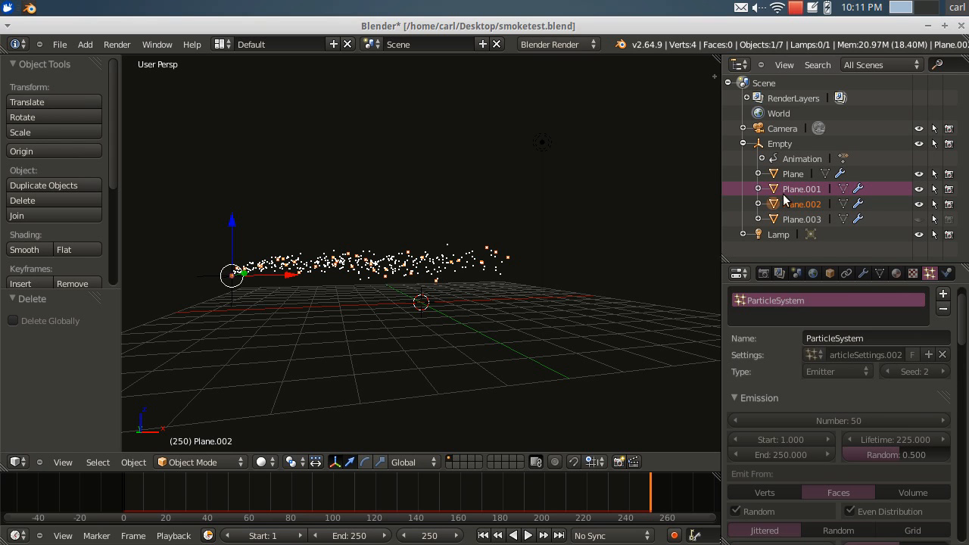
scroll(438, 303, "up", 4)
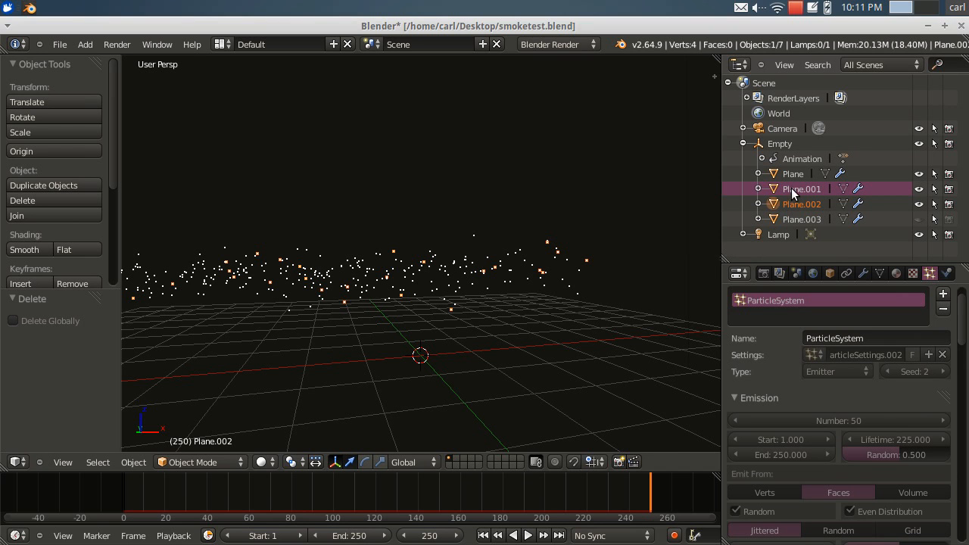
left_click(791, 189)
left_click(790, 205)
left_click(802, 190)
left_click(800, 206)
left_click(803, 191)
left_click(805, 203)
middle_click_drag(399, 334, 561, 313)
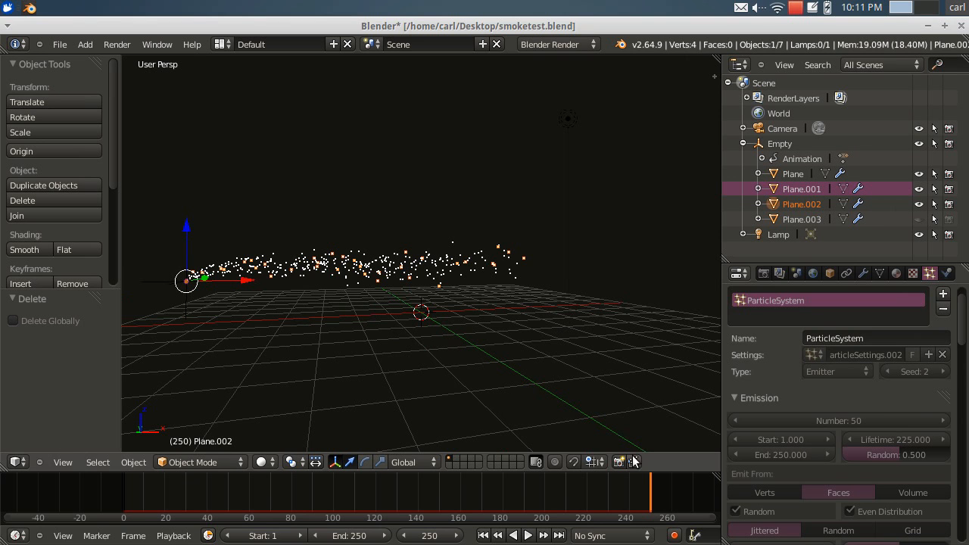
Step: Render frame 250 with Plane.002 included and inspect the smoke's body and fading tail closely
left_click(764, 273)
left_click(764, 345)
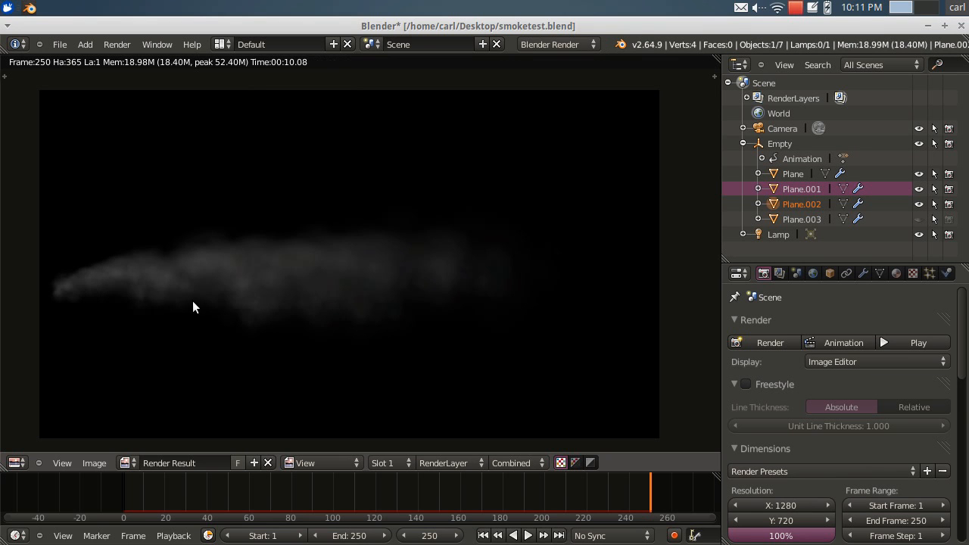
scroll(284, 338, "up", 1)
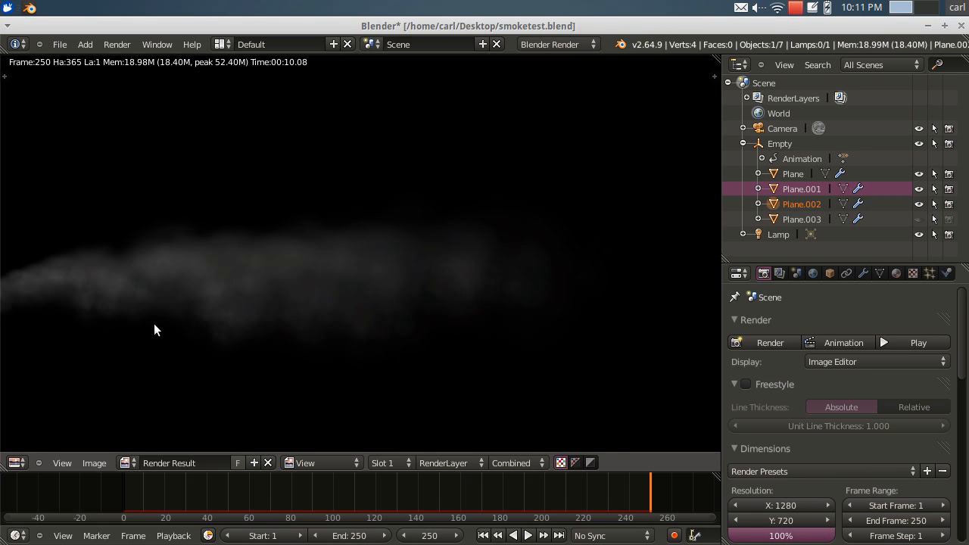
scroll(144, 329, "down", 1)
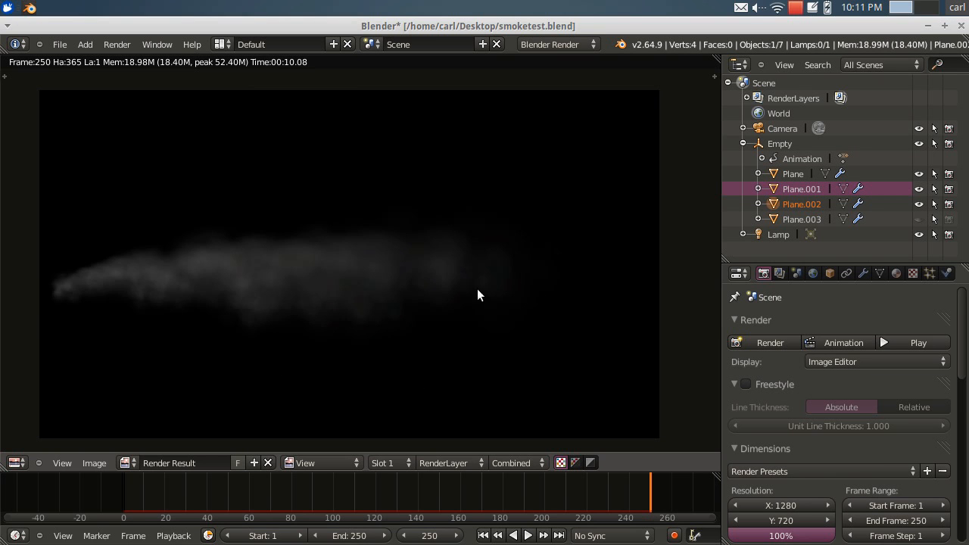
scroll(153, 322, "up", 1)
scroll(152, 323, "down", 1)
scroll(189, 322, "up", 1)
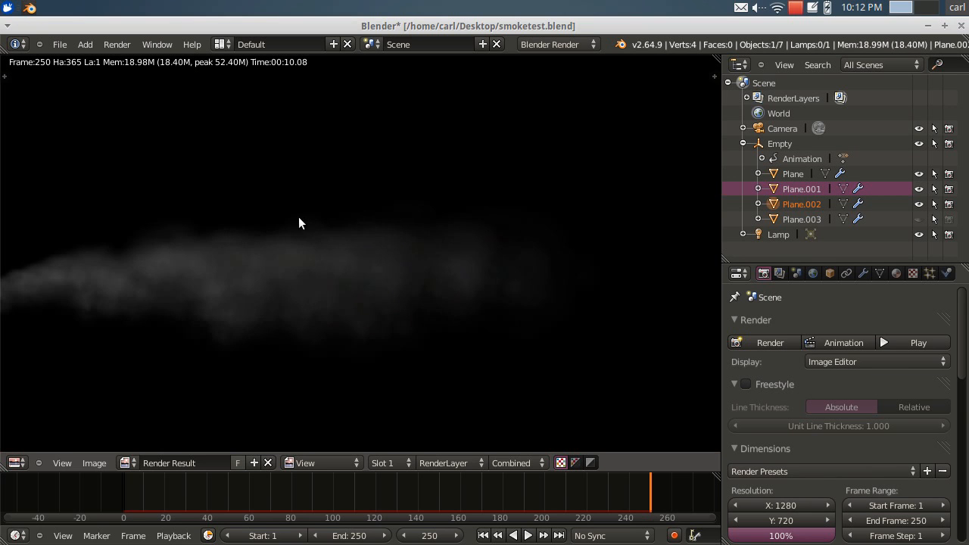
scroll(201, 317, "down", 1)
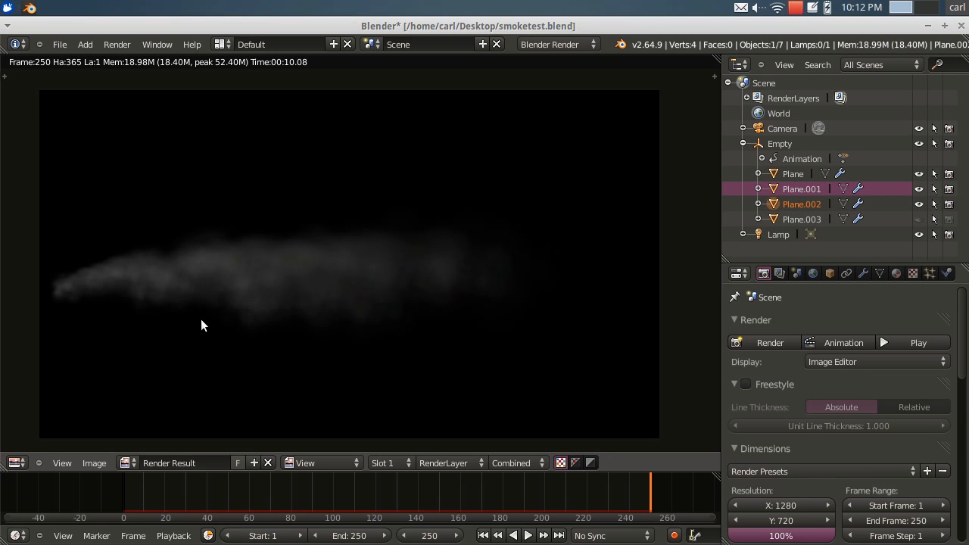
scroll(200, 318, "down", 1)
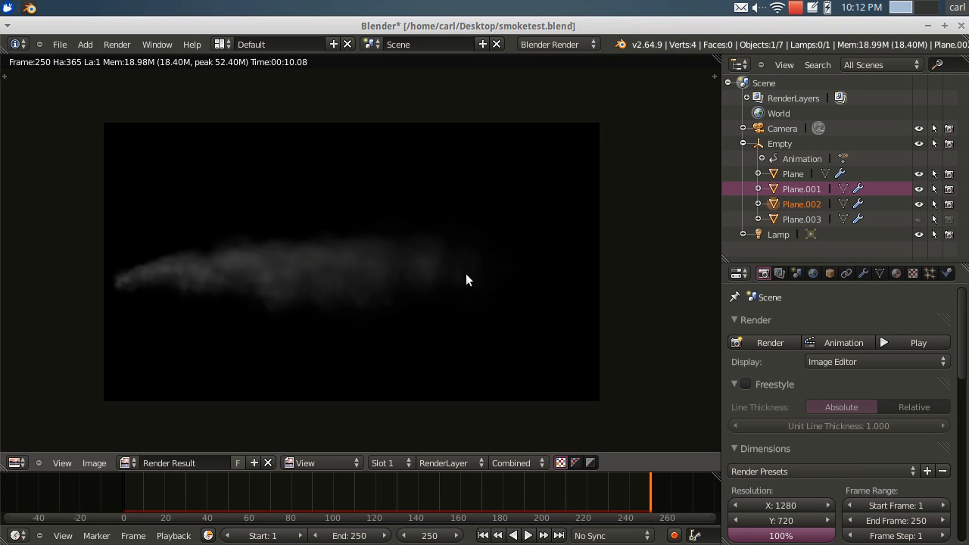
scroll(321, 352, "up", 2)
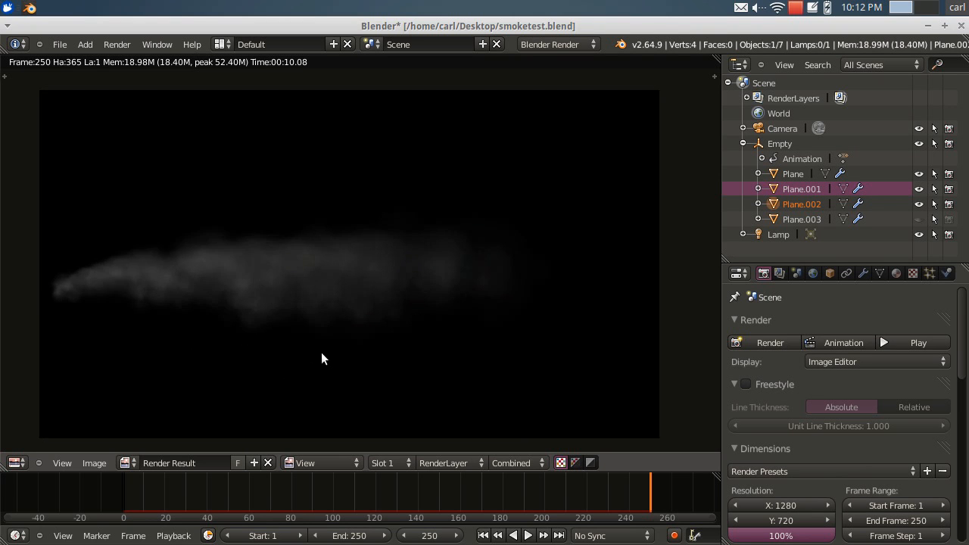
scroll(266, 297, "down", 1)
Step: Return to the 3D view, select Plane.003, and enable its viewport and render visibility
left_click(16, 462)
left_click(33, 449)
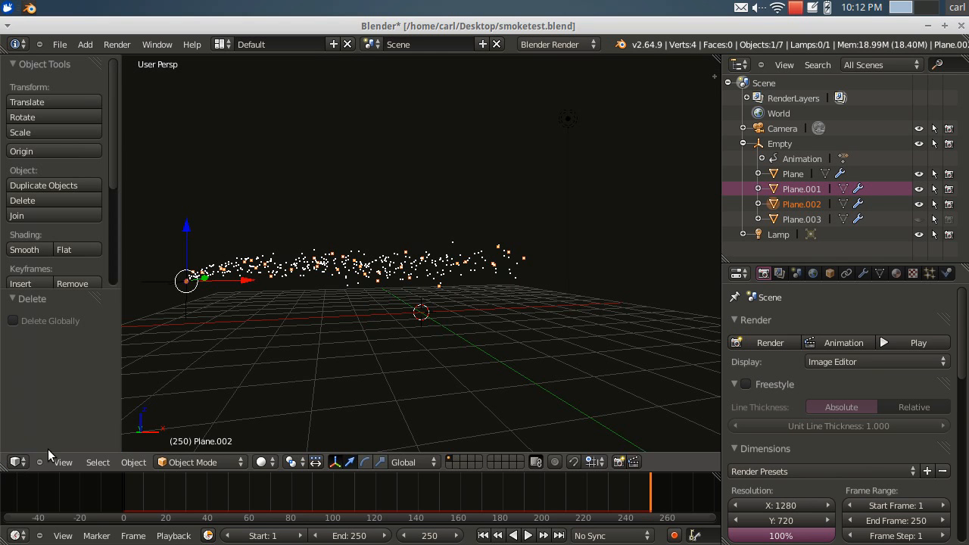
left_click(814, 219)
left_click(919, 219)
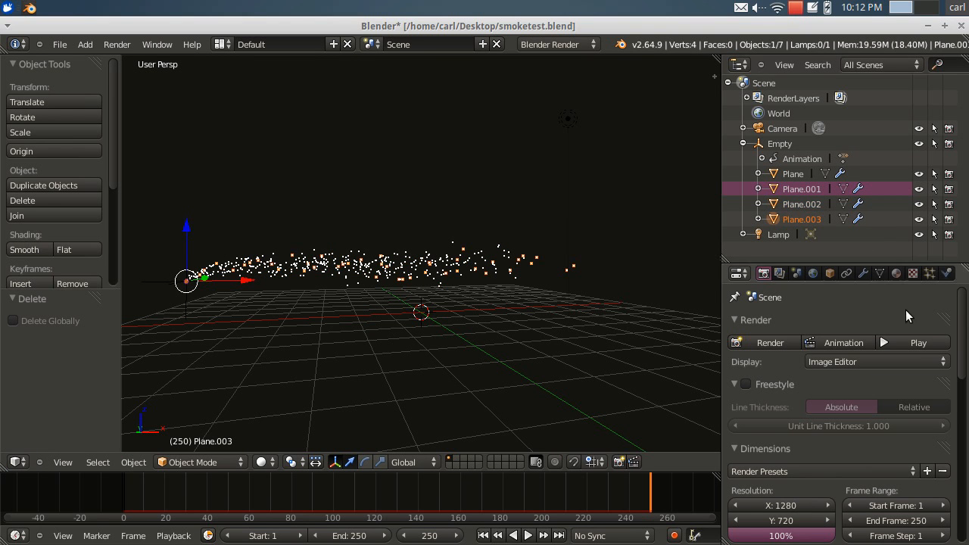
Step: Examine Plane.003's halo material and its first clouds texture, including the noise settings, mapping offset and influence
left_click(896, 273)
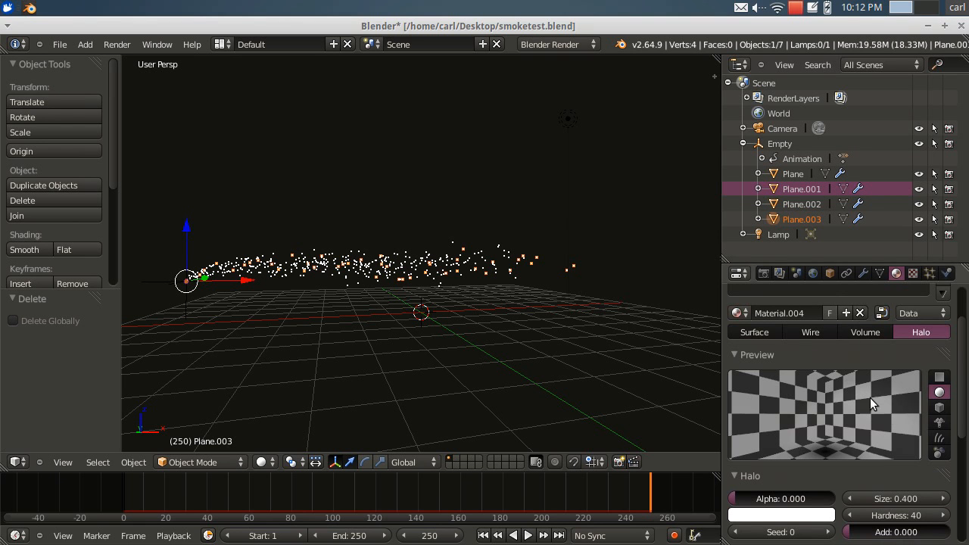
left_click(912, 272)
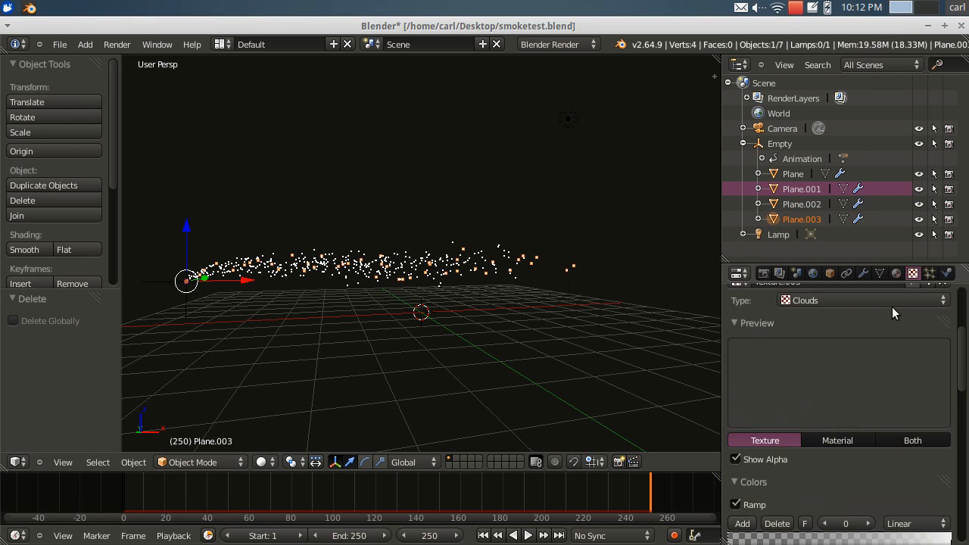
scroll(814, 401, "up", 2)
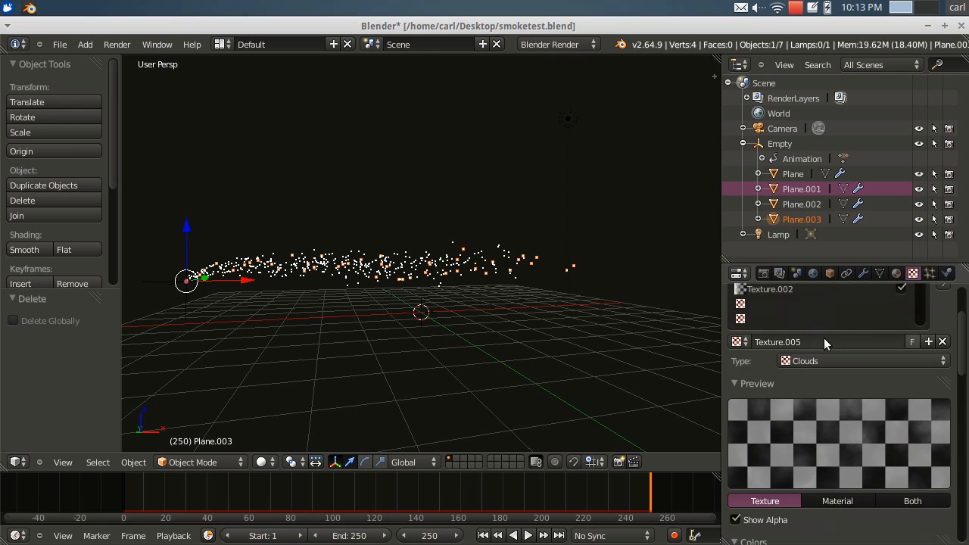
scroll(937, 328, "up", 3)
scroll(879, 387, "down", 5)
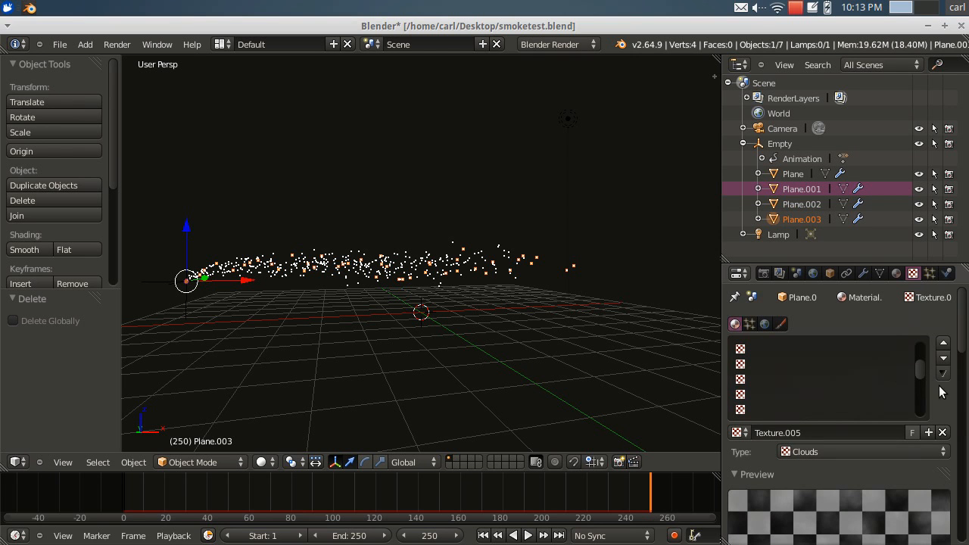
scroll(908, 371, "up", 5)
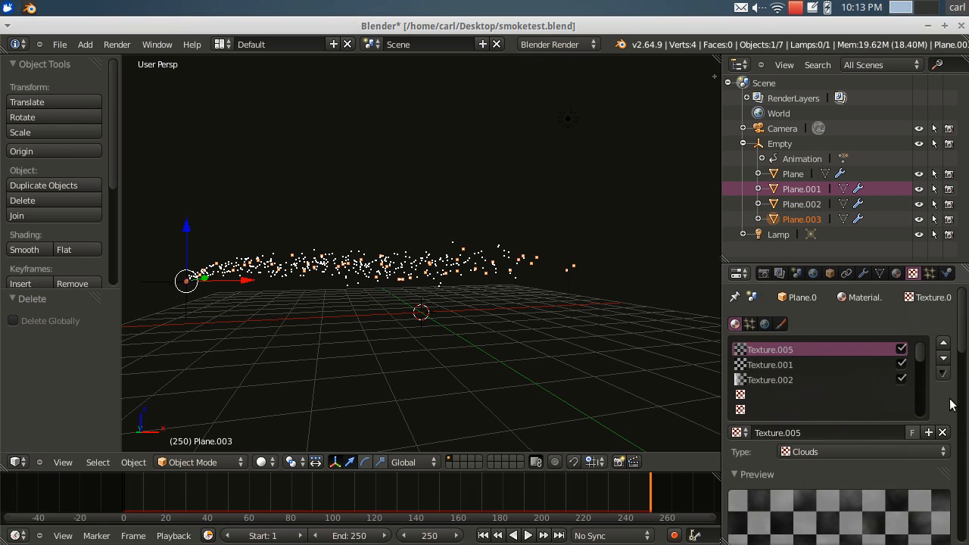
scroll(950, 405, "down", 12)
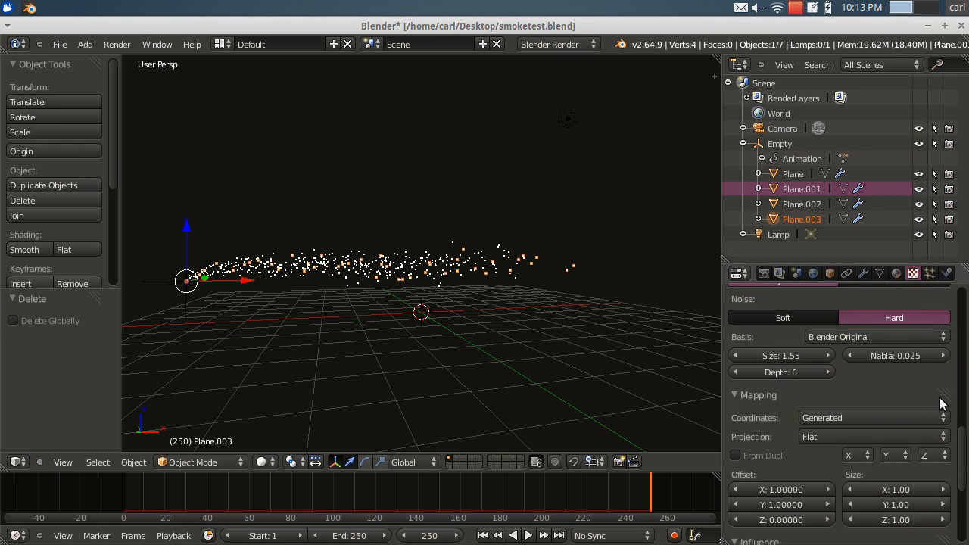
scroll(908, 409, "down", 2)
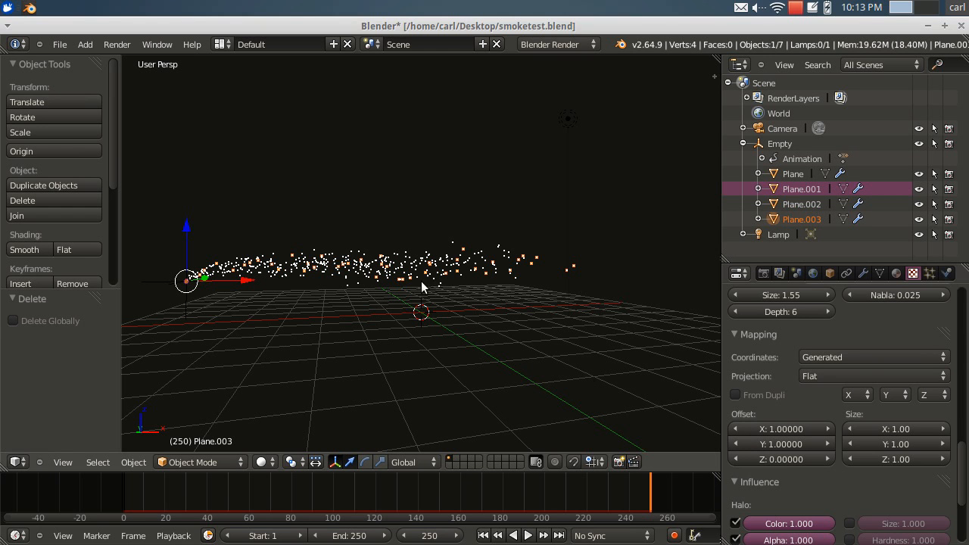
Step: Check Plane.003's particle seed and compare its seed and particle distribution with Plane.002, Plane.001 and Plane
scroll(465, 295, "up", 5)
scroll(559, 287, "down", 1)
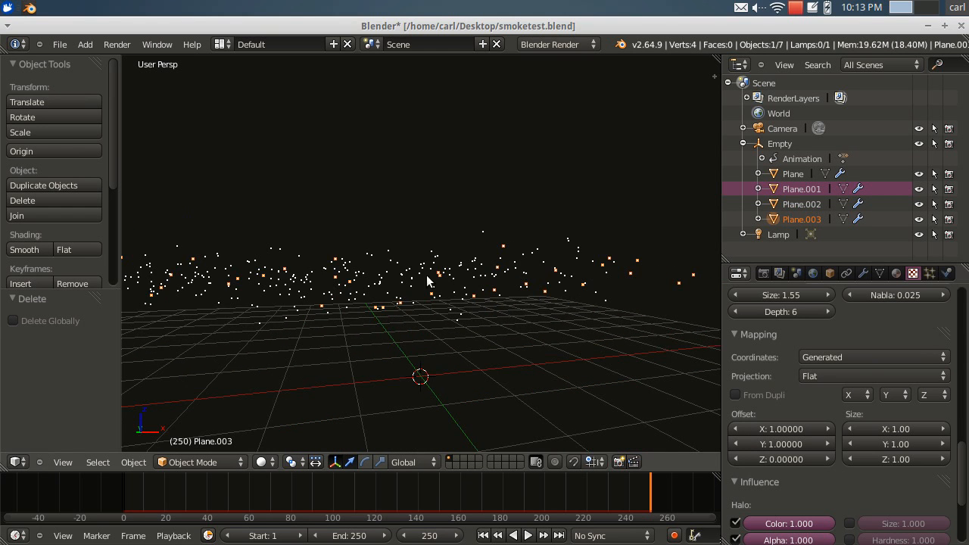
left_click(930, 274)
scroll(867, 335, "up", 1)
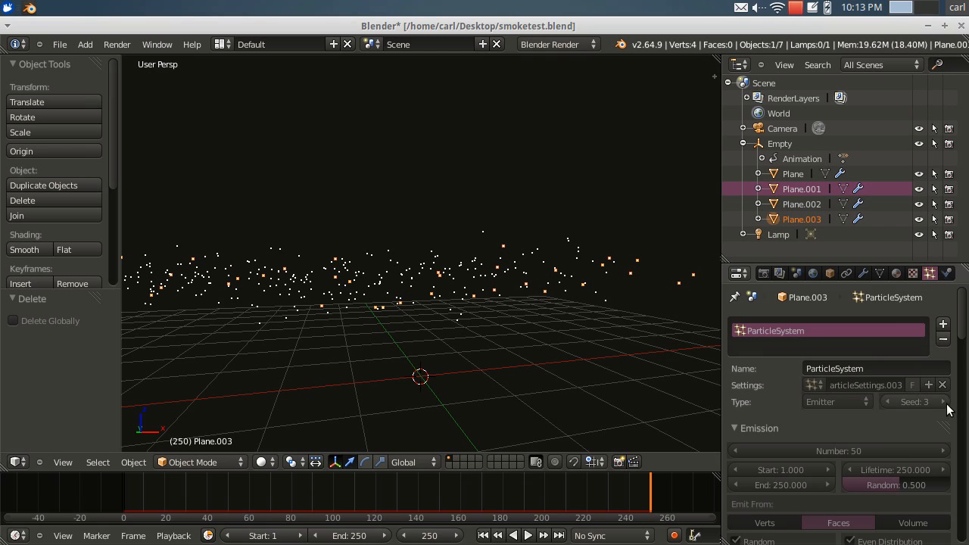
left_click(805, 206)
left_click(802, 191)
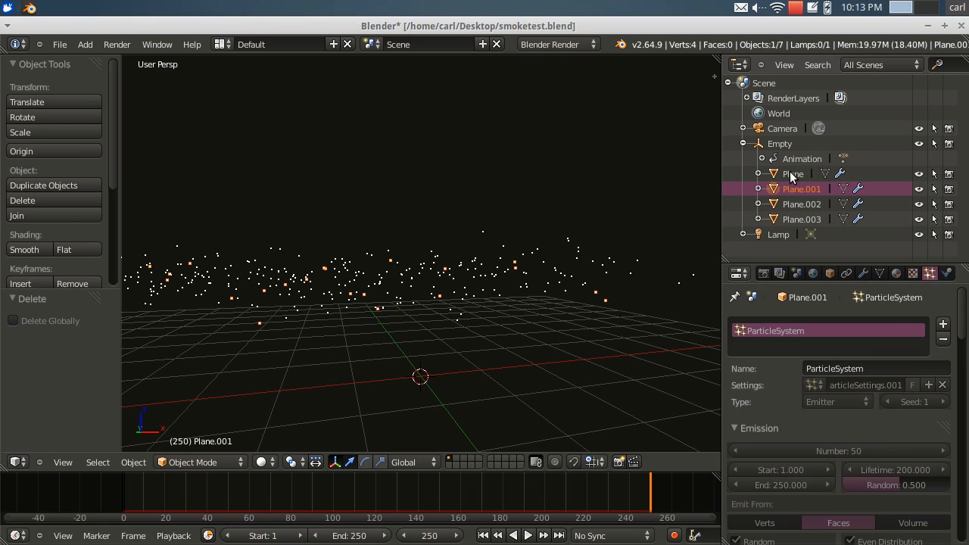
left_click(792, 174)
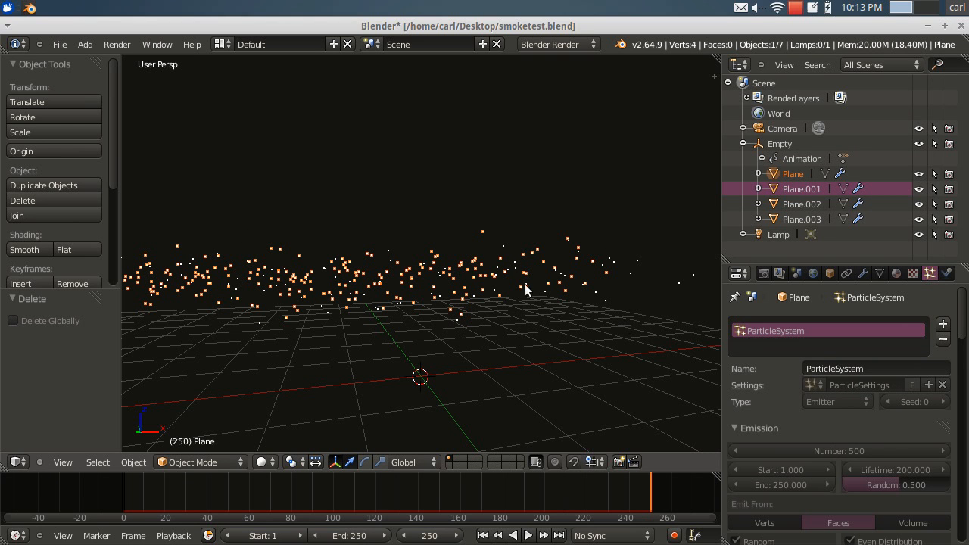
left_click(801, 219)
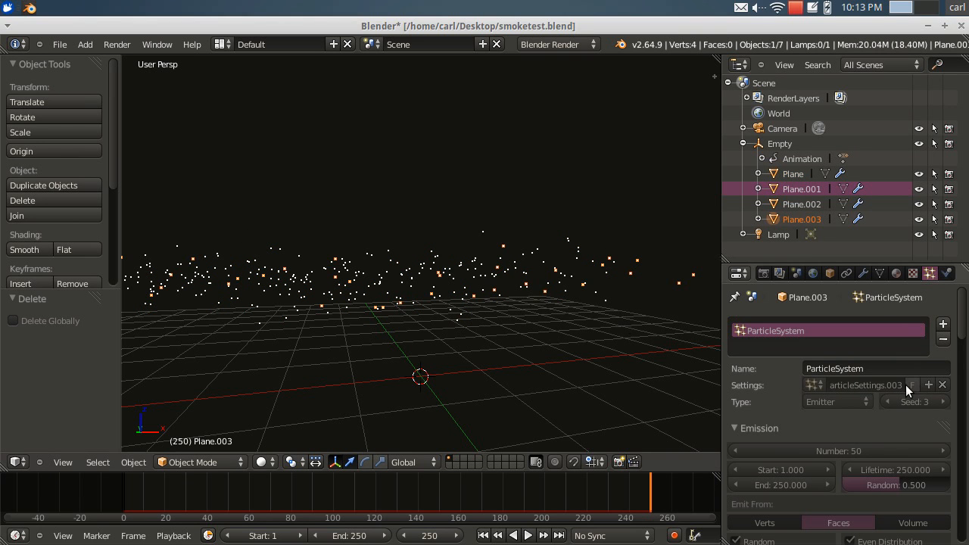
Step: Compare the emission number and particle lifetime of Plane.003, Plane.002, Plane.001 and Plane in turn
scroll(906, 384, "down", 2)
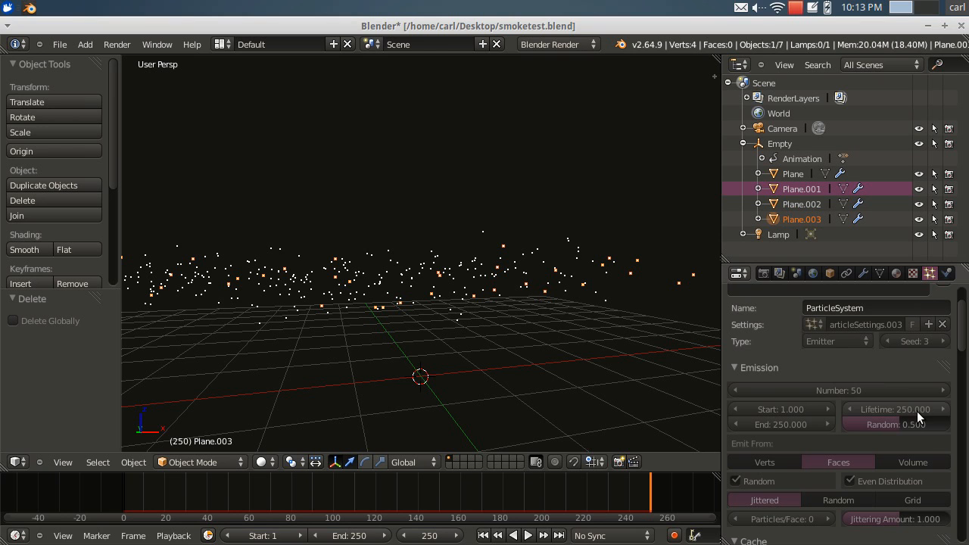
left_click(806, 204)
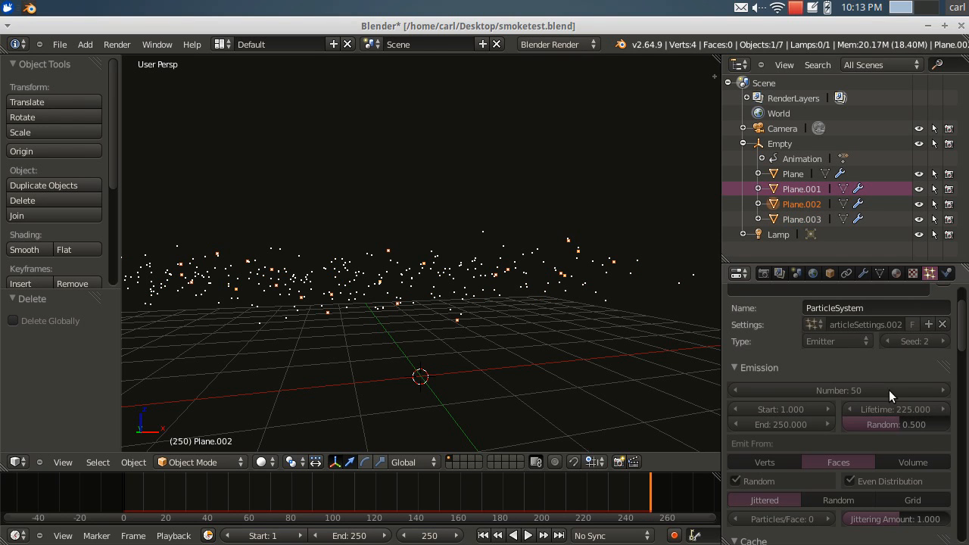
left_click(790, 188)
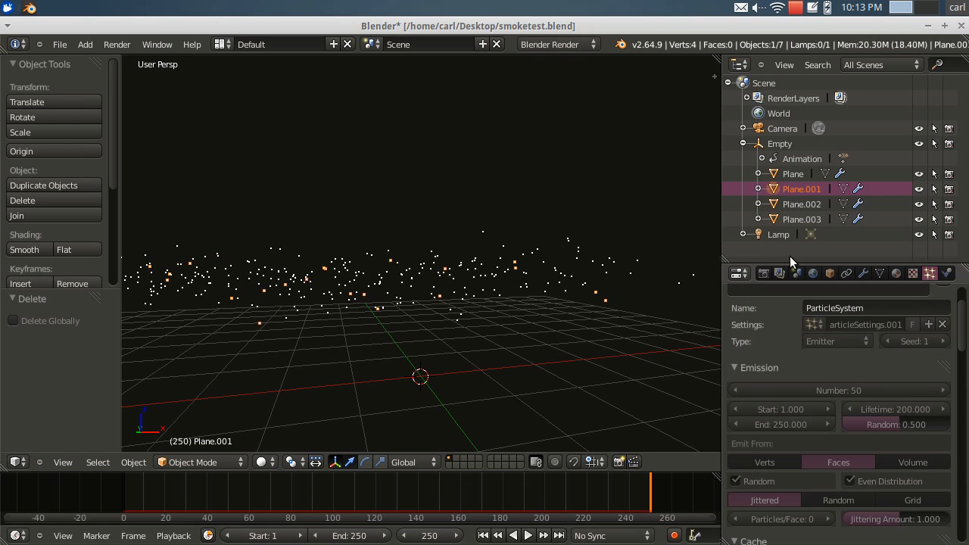
left_click(794, 174)
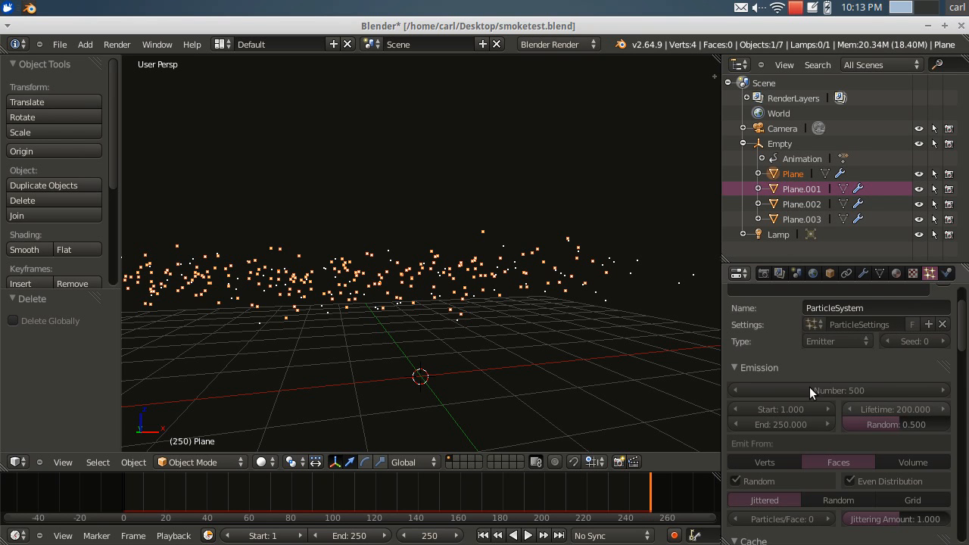
Step: Look over the combined particle trail and switch the 3D view to the camera view
scroll(543, 340, "down", 2)
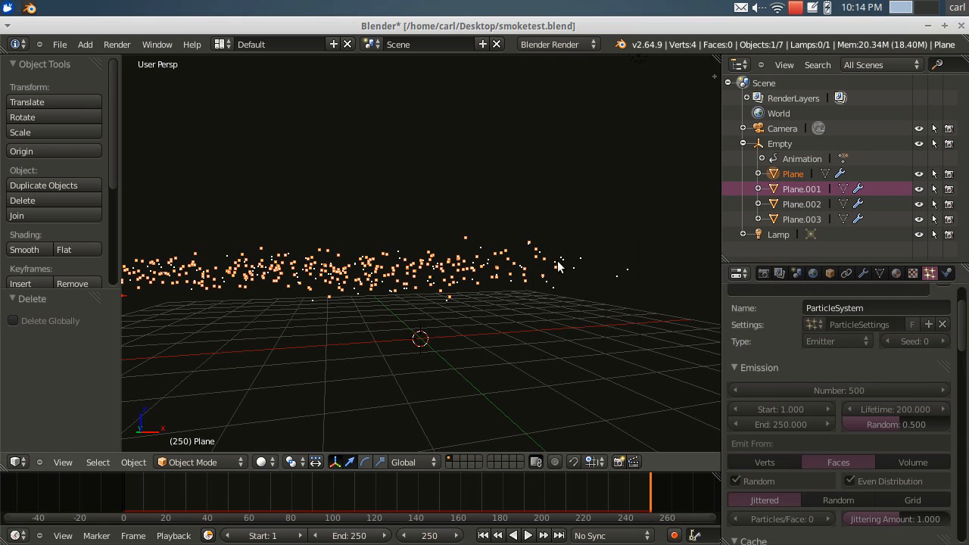
scroll(455, 308, "down", 1)
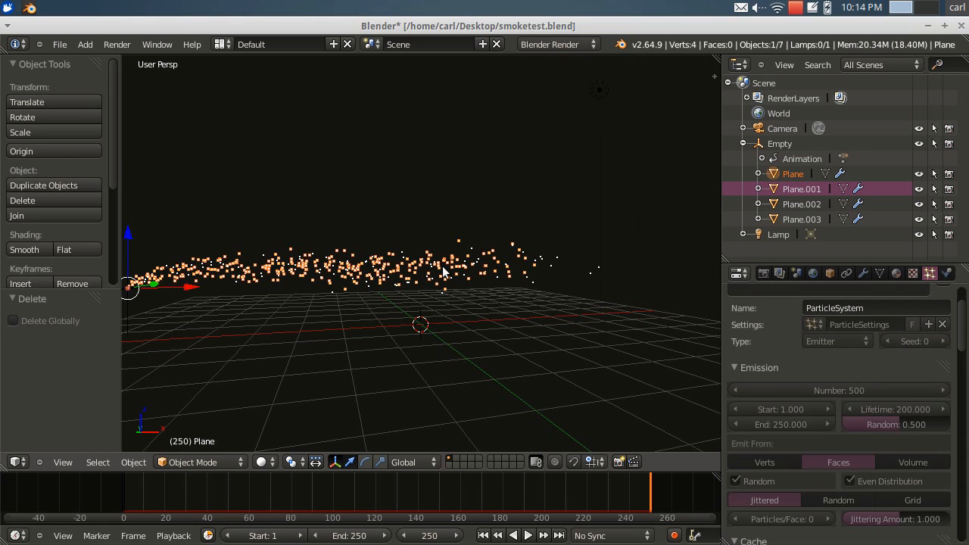
scroll(530, 274, "down", 1)
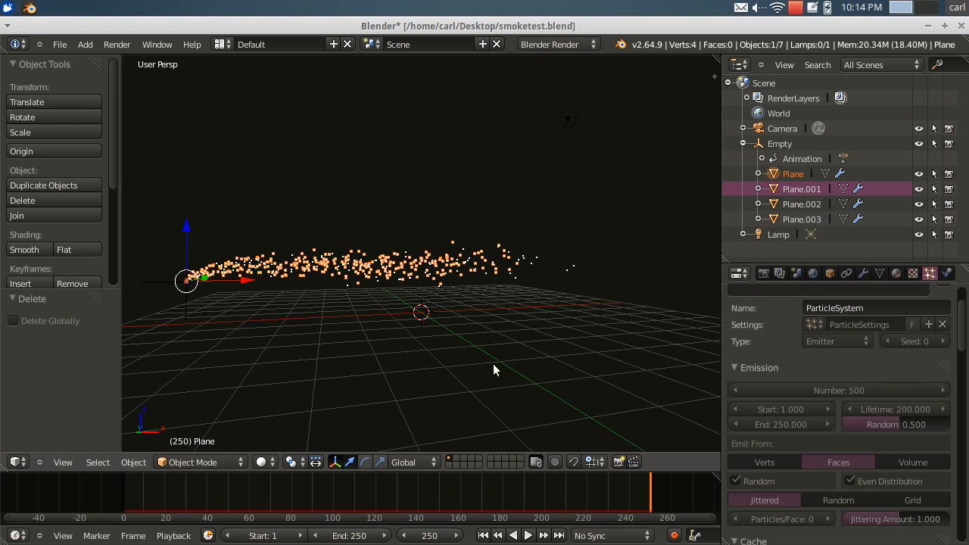
left_click(63, 462)
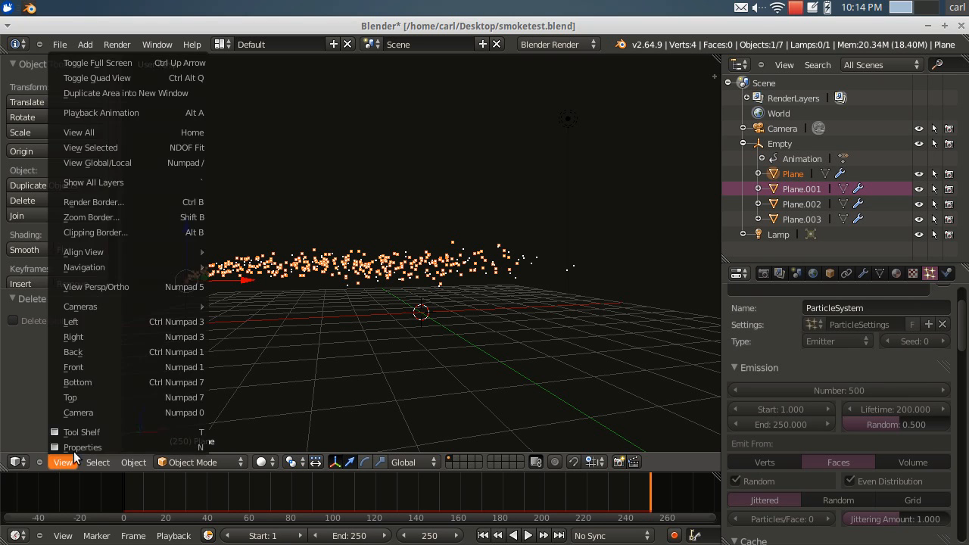
left_click(99, 412)
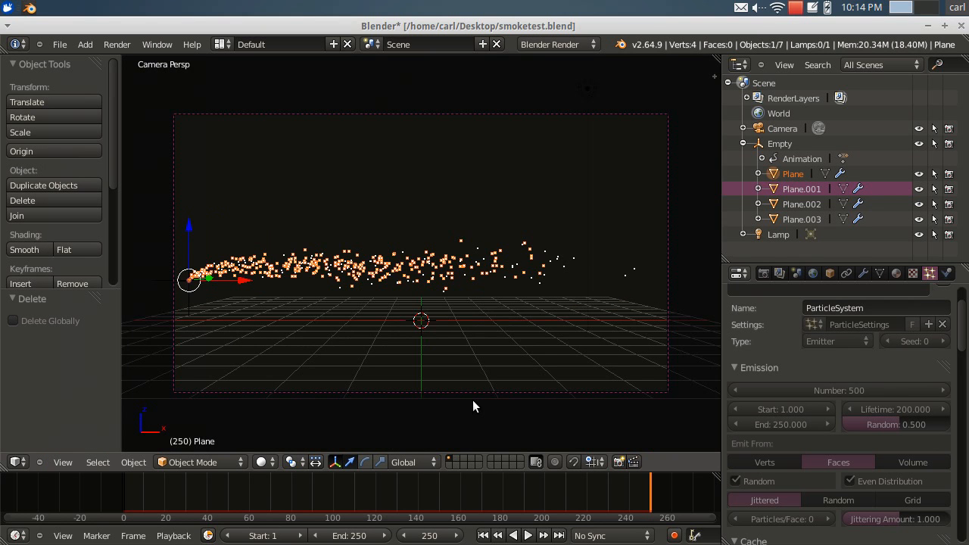
scroll(381, 370, "down", 2)
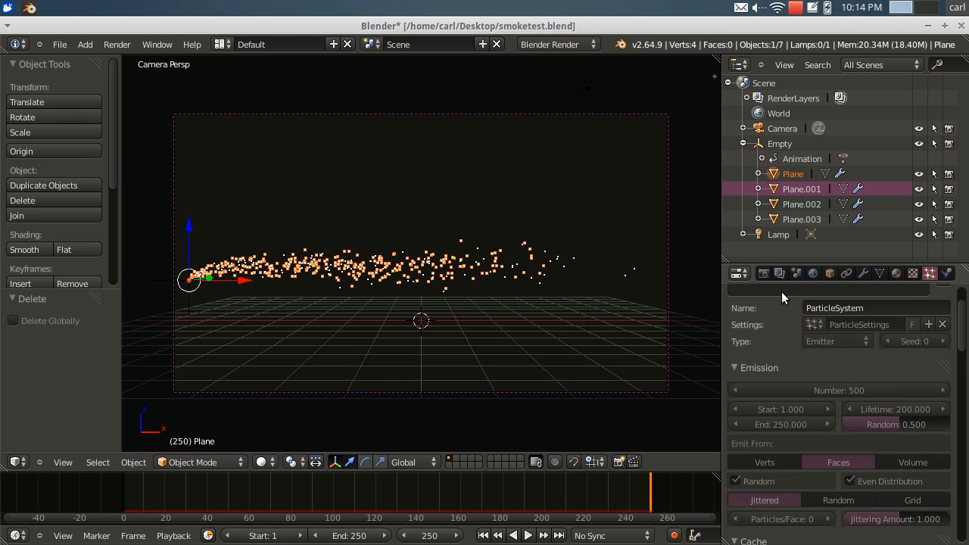
Step: Render frame 250 with all four planes included and inspect the resulting smoke trail closely
left_click(763, 273)
left_click(768, 343)
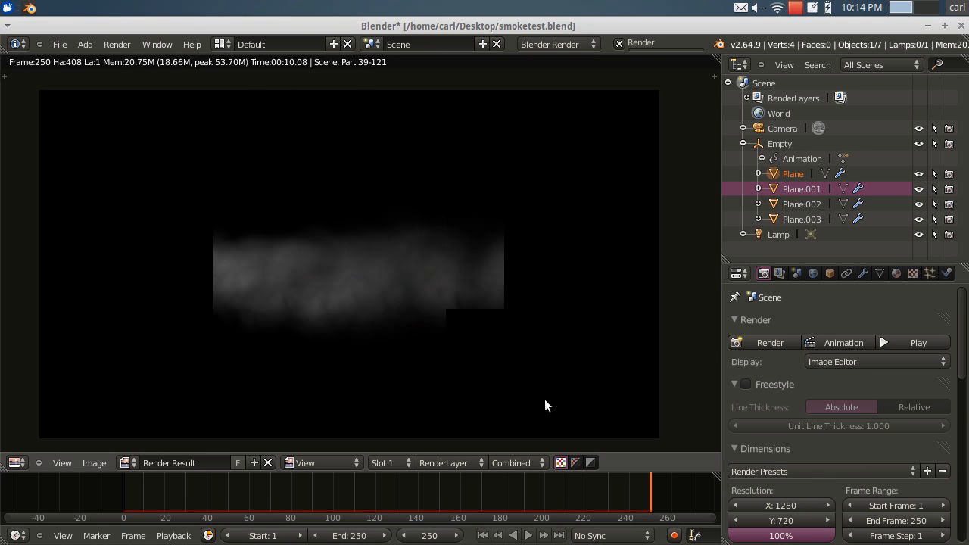
scroll(545, 396, "up", 2)
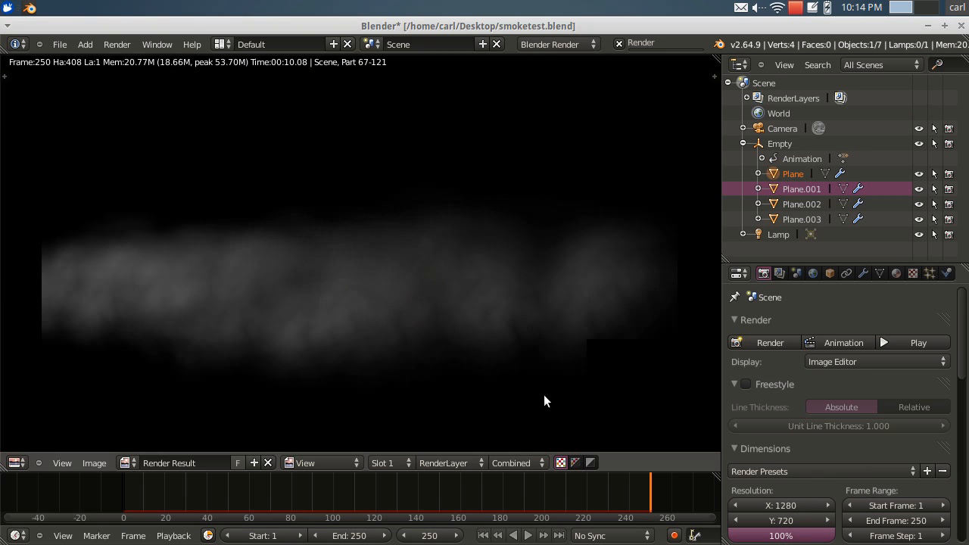
scroll(539, 341, "down", 2)
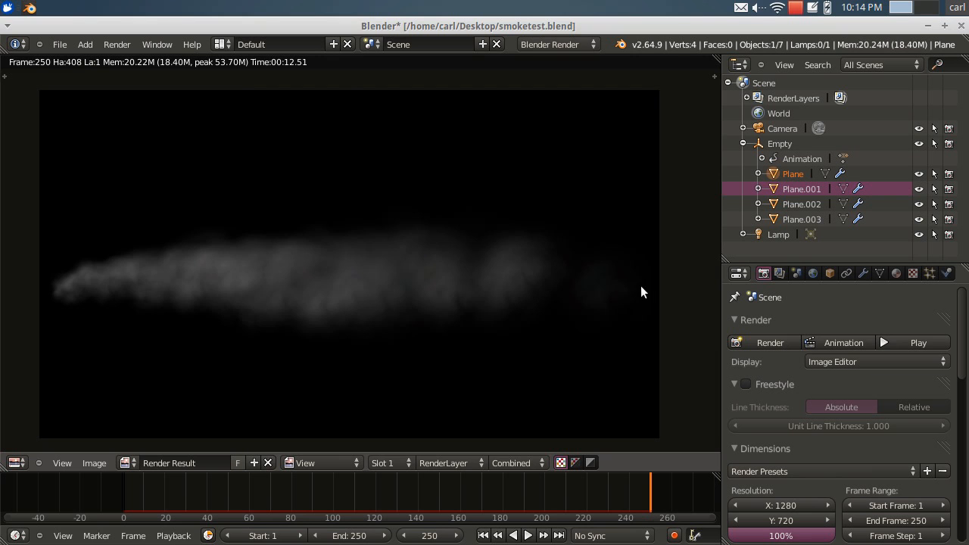
scroll(244, 331, "up", 3)
scroll(246, 332, "down", 1)
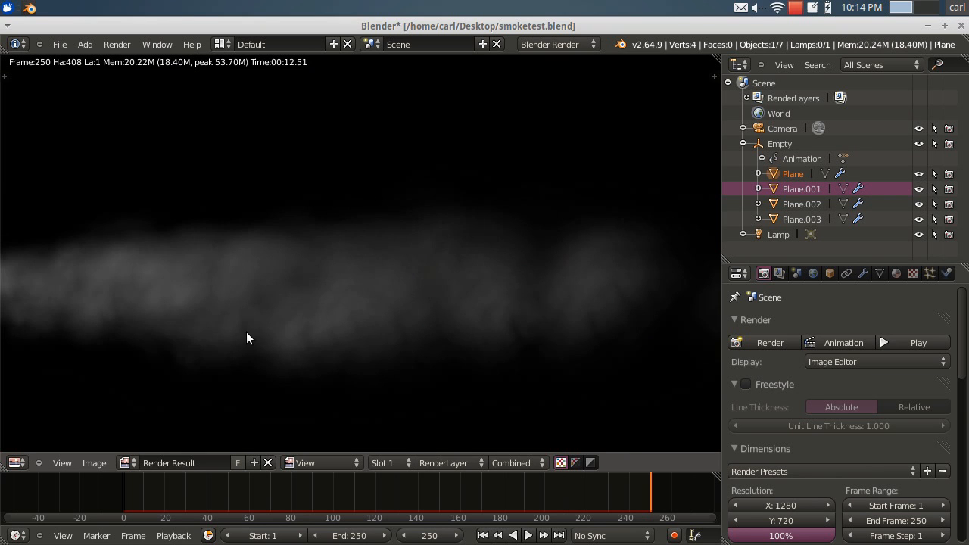
Step: Examine the rendered smoke trail both as a whole and close up, from the emitter to its fading end
scroll(247, 332, "down", 1)
scroll(429, 341, "down", 1)
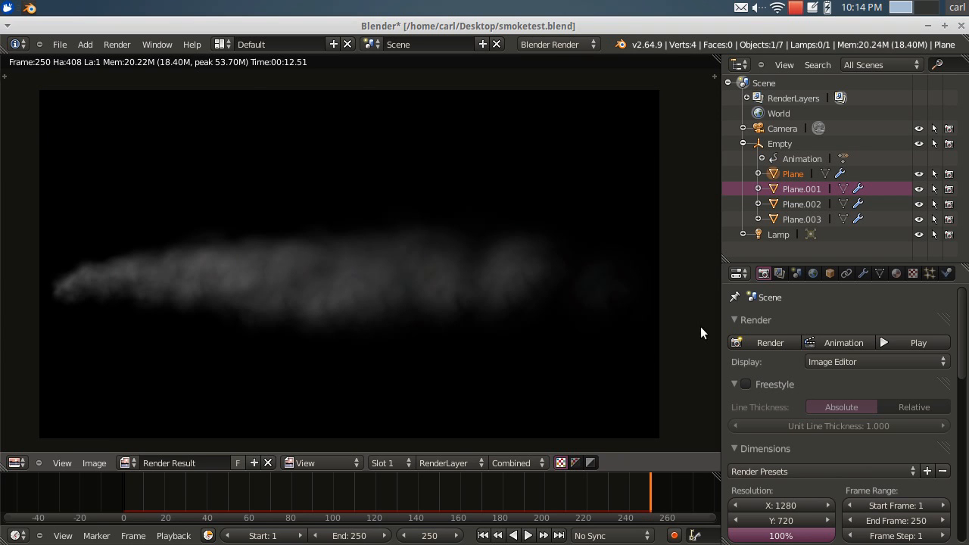
scroll(463, 363, "down", 1)
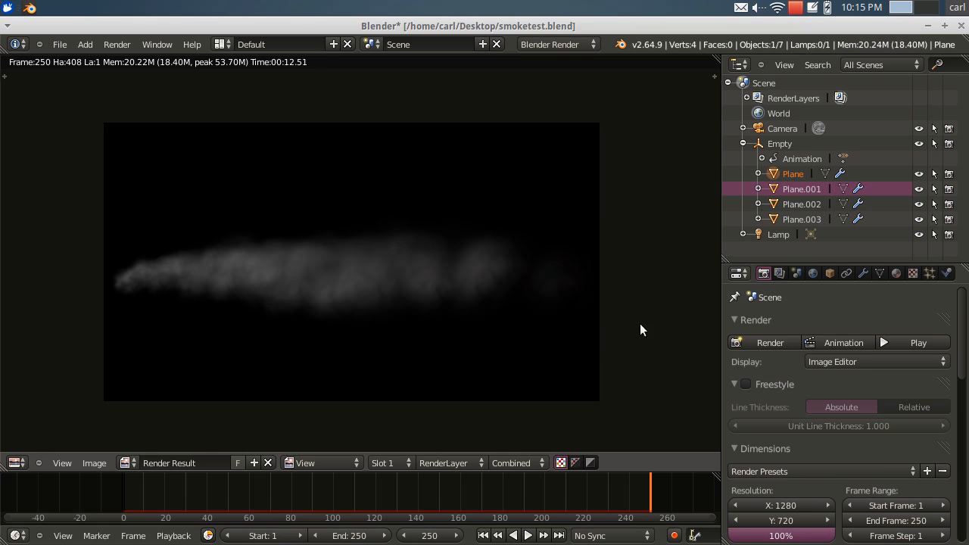
scroll(498, 360, "up", 3)
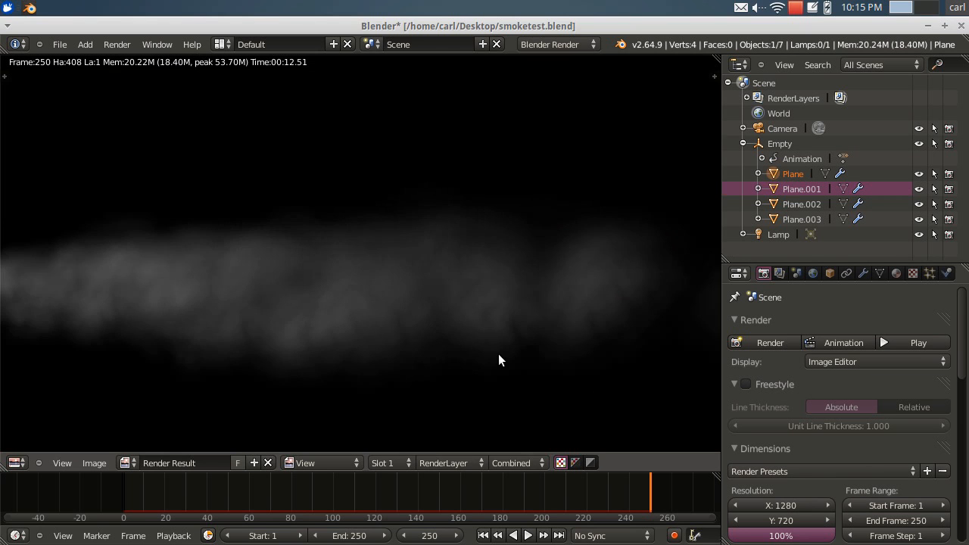
scroll(498, 360, "down", 2)
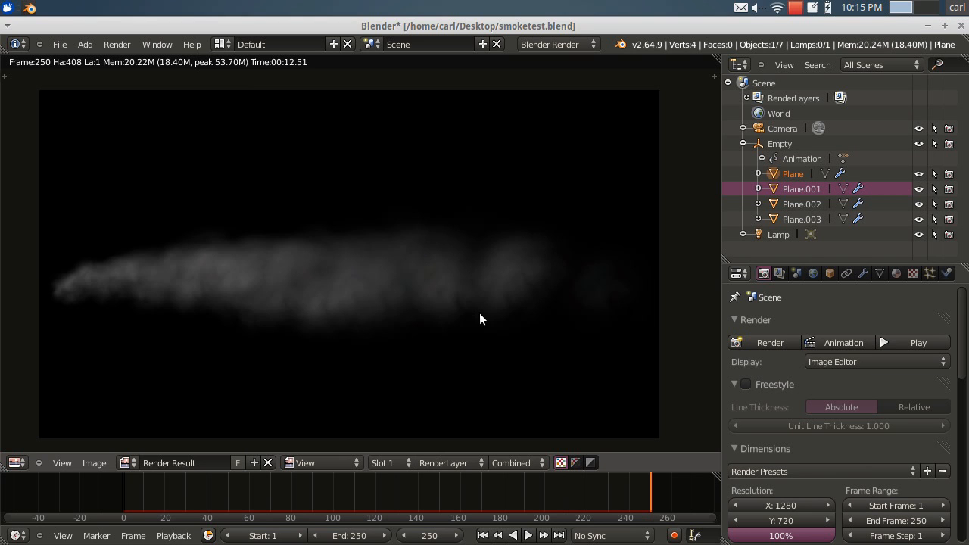
scroll(479, 313, "up", 1)
scroll(479, 313, "down", 2)
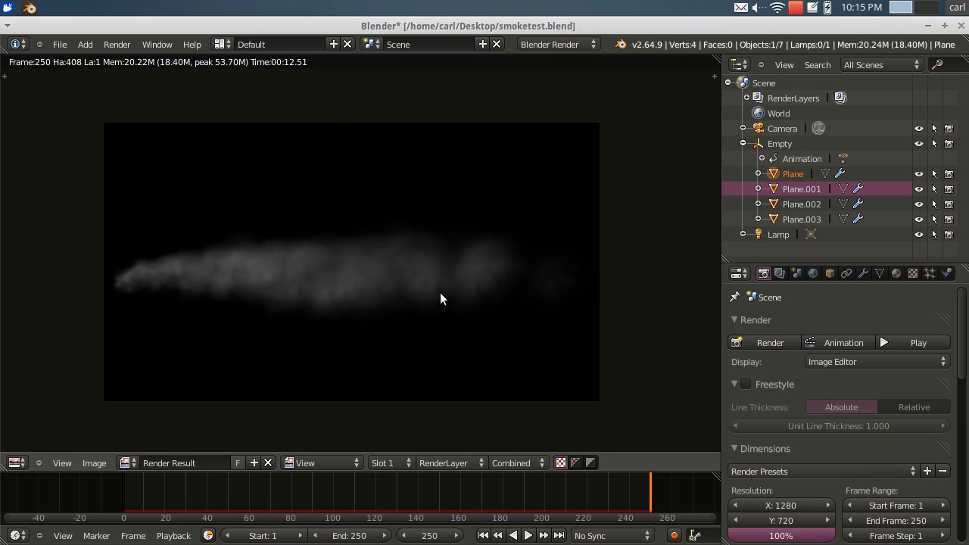
scroll(374, 345, "up", 2)
scroll(373, 344, "down", 2)
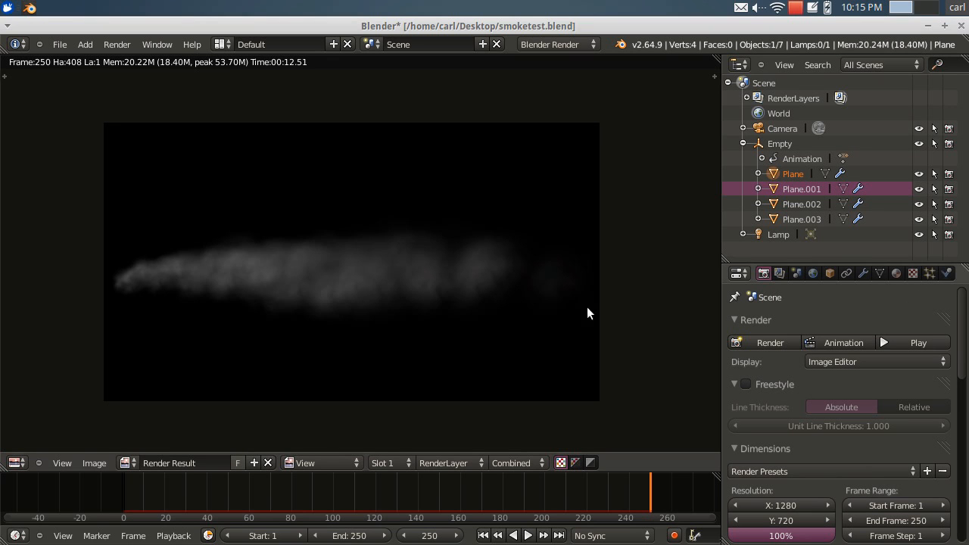
Step: Return to the 3D view and review the ramp, mapping and influence settings of Texture.001 on Plane's material
left_click(15, 463)
left_click(34, 506)
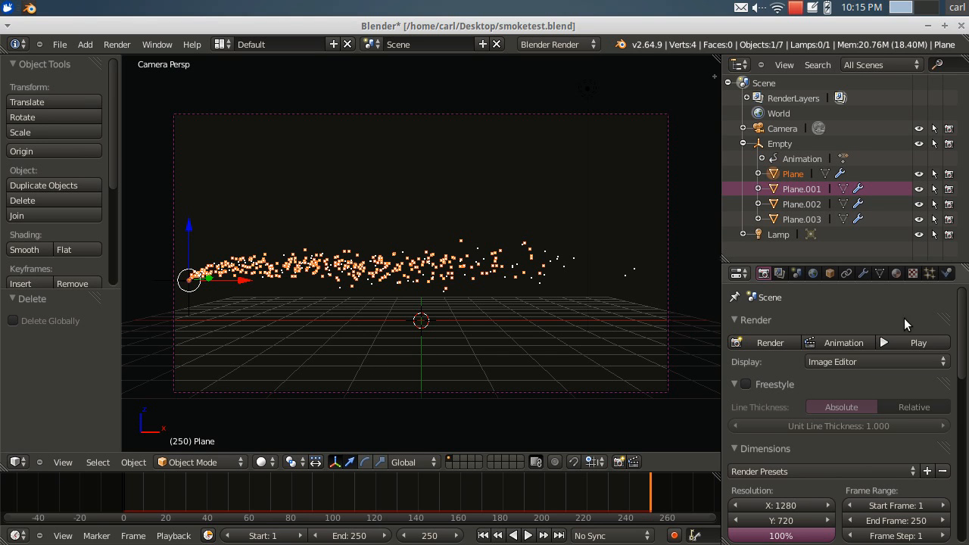
left_click(898, 274)
left_click(912, 273)
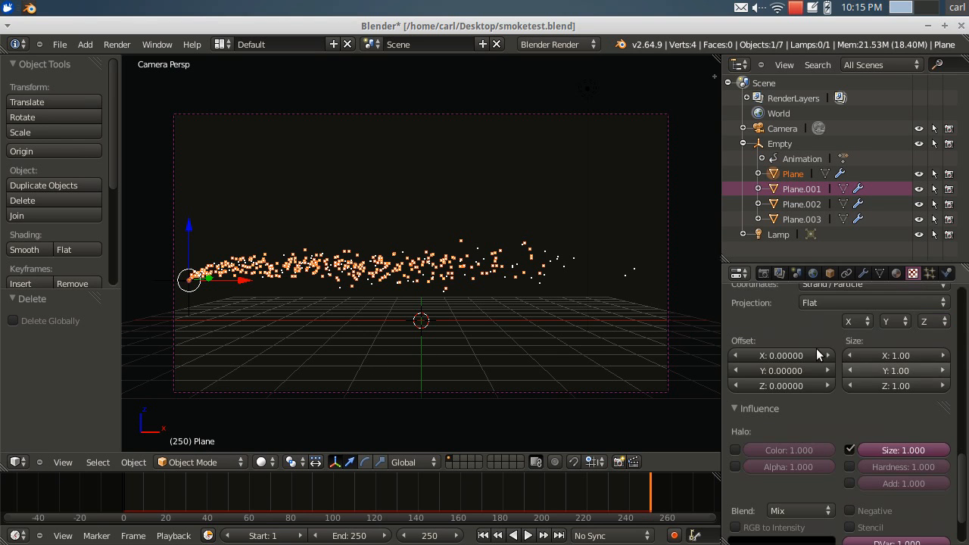
scroll(814, 466, "up", 10)
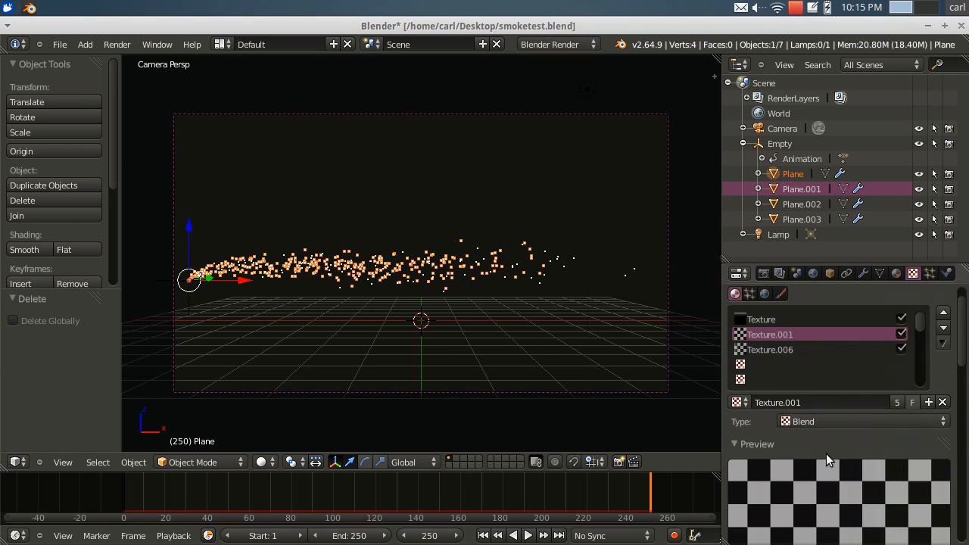
scroll(827, 454, "down", 5)
scroll(804, 470, "down", 3)
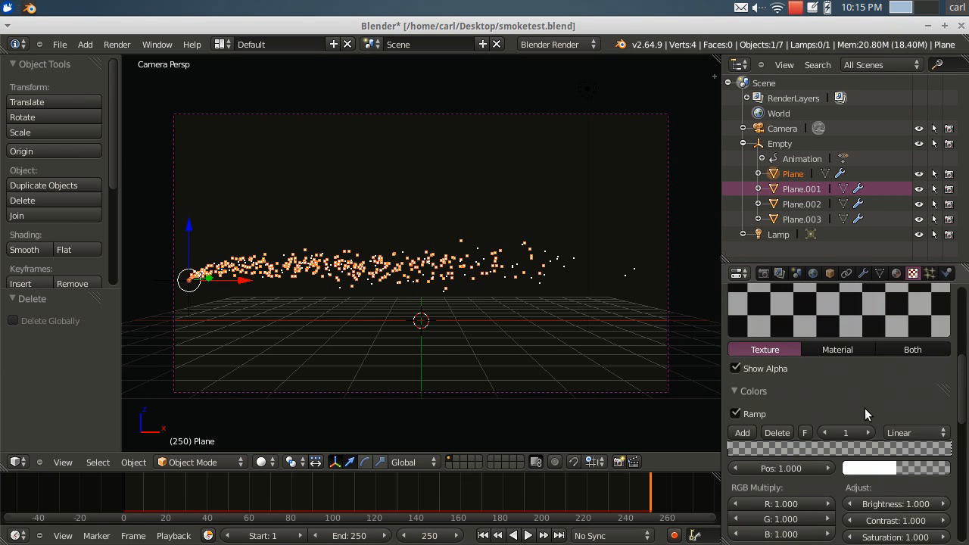
scroll(830, 426, "up", 3)
scroll(831, 426, "down", 7)
scroll(833, 425, "up", 12)
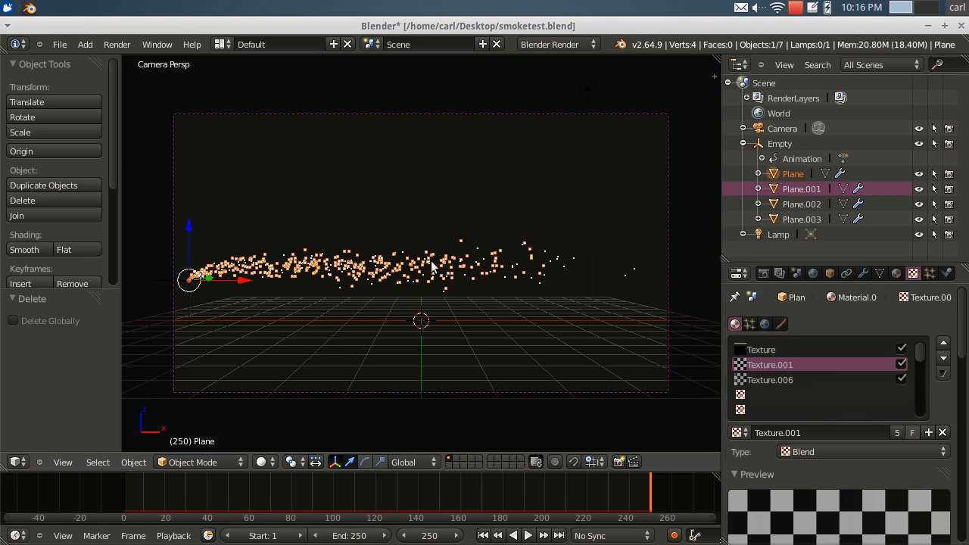
Step: Add a new texture to Plane's particle system and examine its mapping and influence options
left_click(929, 272)
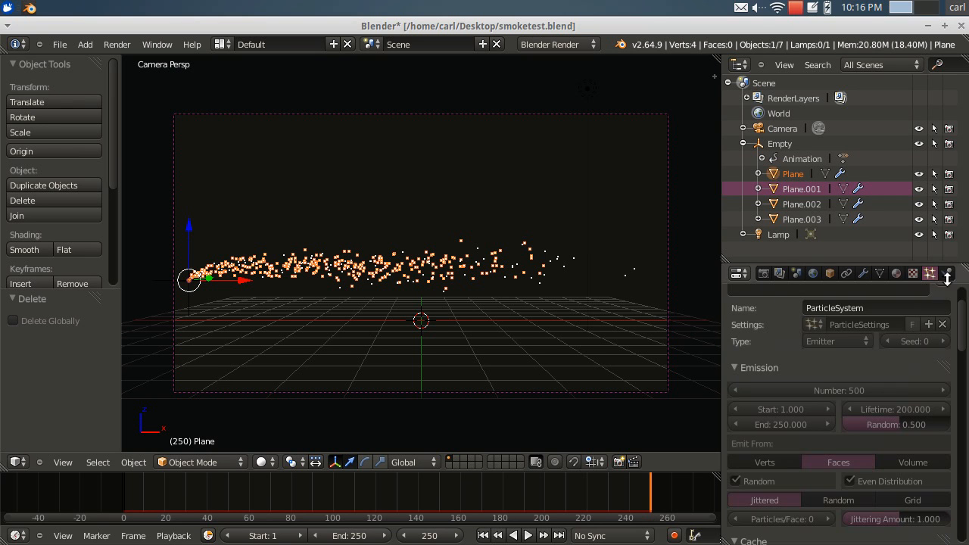
left_click(913, 273)
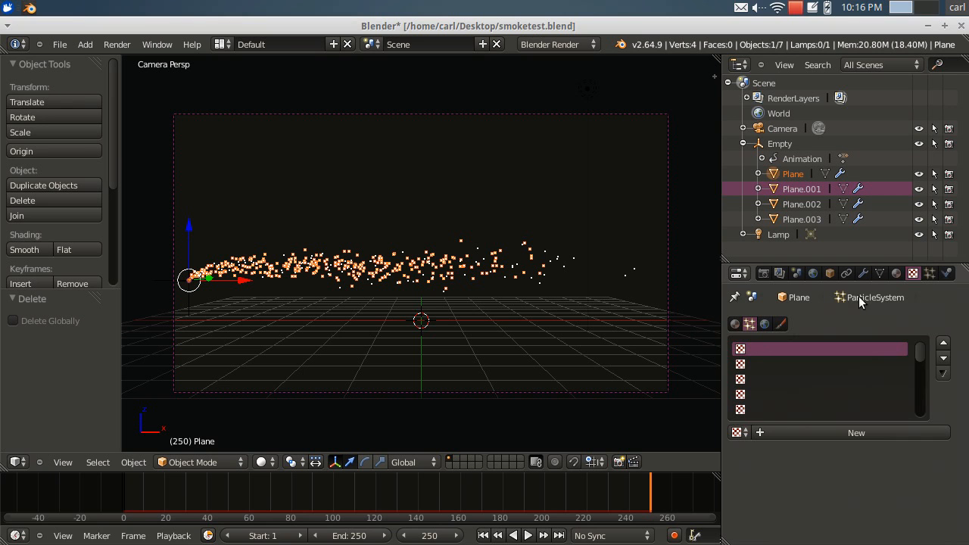
left_click(766, 436)
scroll(788, 463, "down", 4)
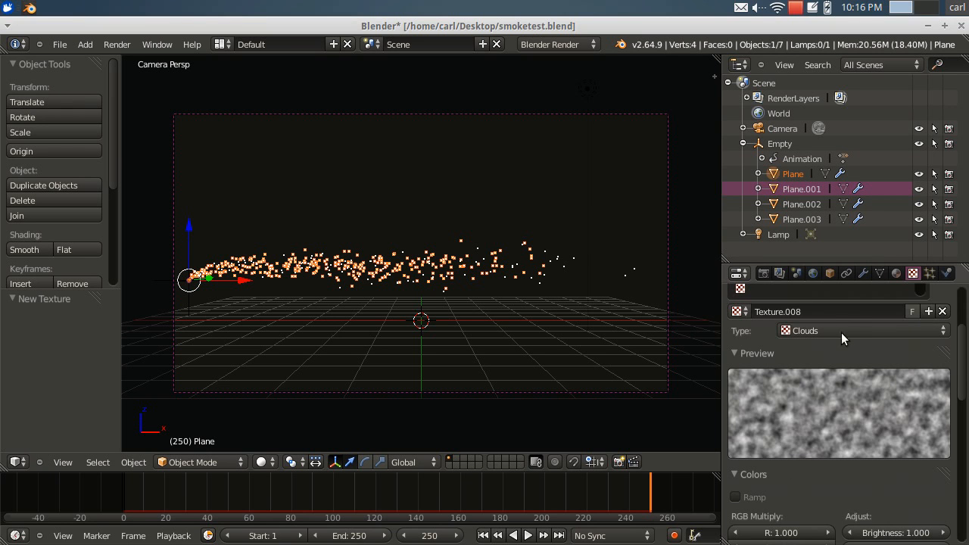
scroll(870, 369, "down", 8)
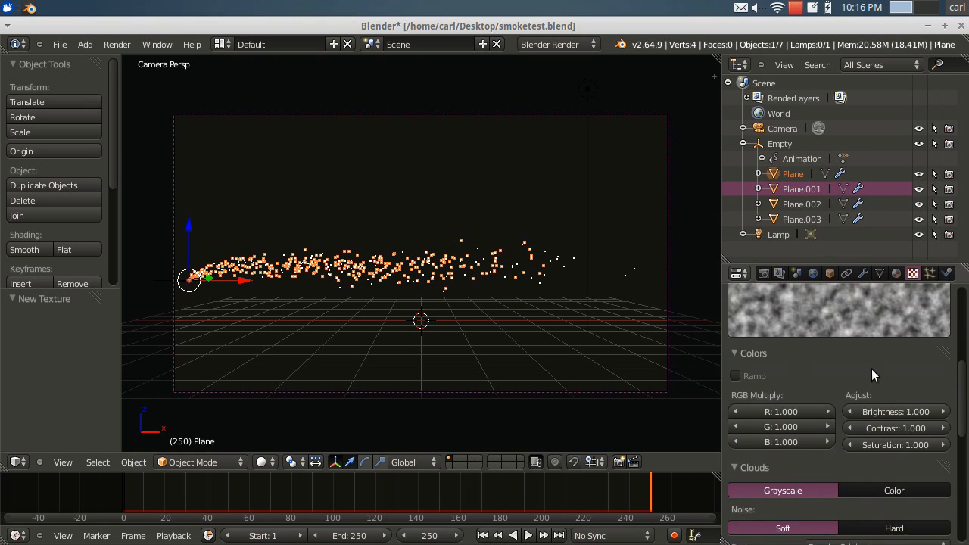
scroll(870, 368, "down", 5)
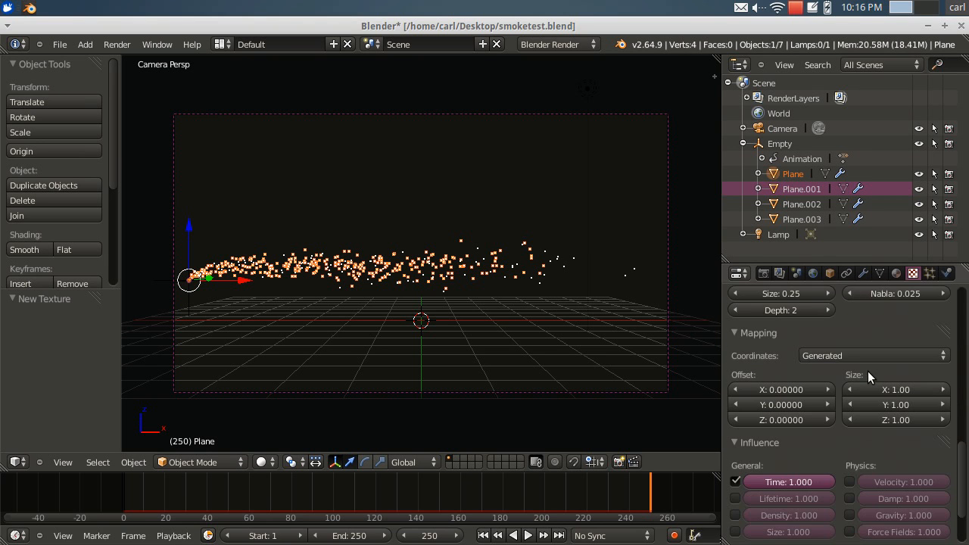
scroll(868, 371, "down", 3)
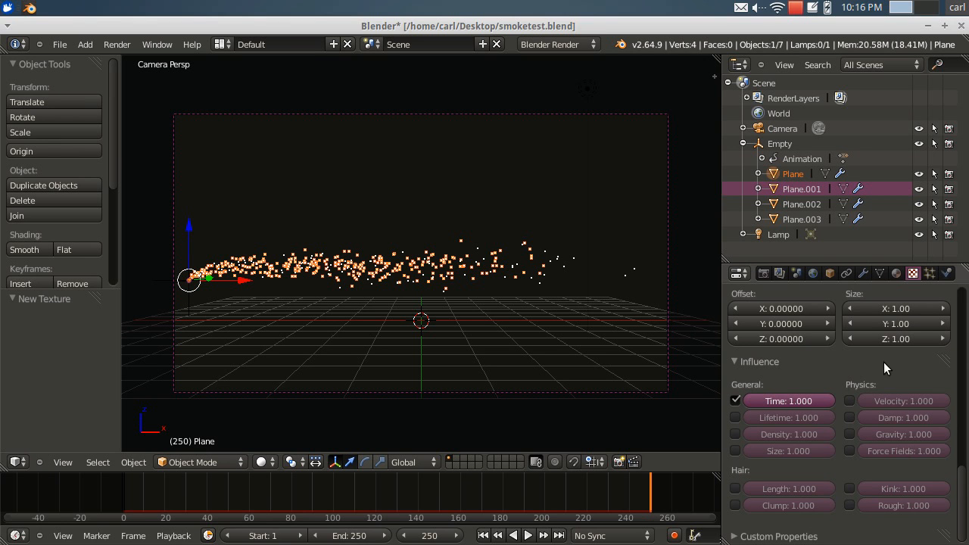
Step: Look through the new particle texture's settings once more and remove it from Plane's particle system
scroll(880, 373, "up", 10)
scroll(878, 373, "down", 7)
scroll(876, 372, "down", 4)
scroll(821, 472, "up", 12)
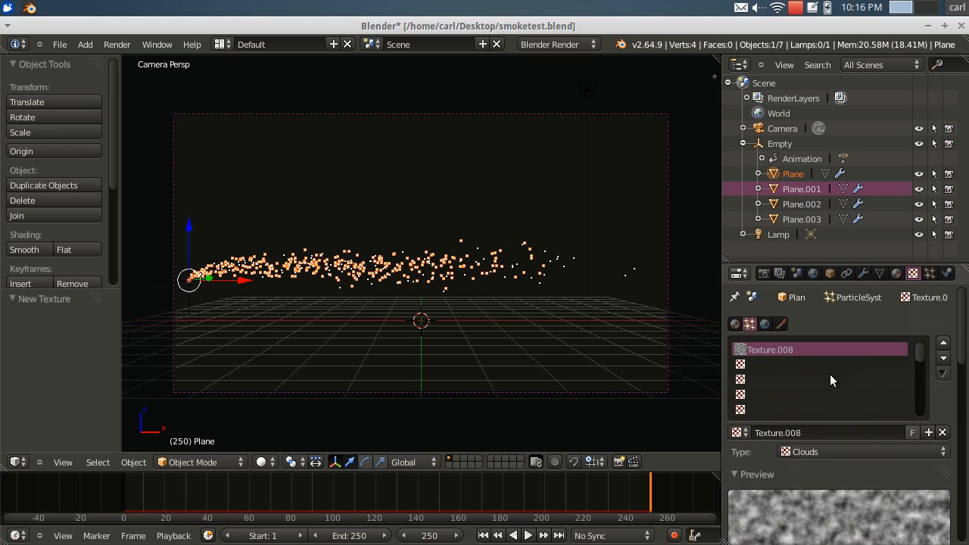
left_click(943, 433)
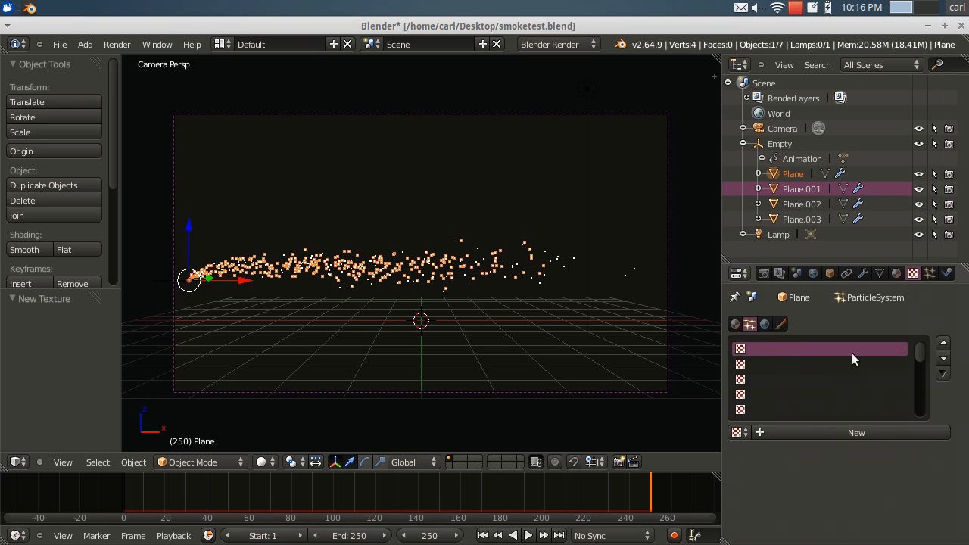
Step: Show Plane's halo material settings and leave the camera view to look at the particle trail from the side
left_click(900, 272)
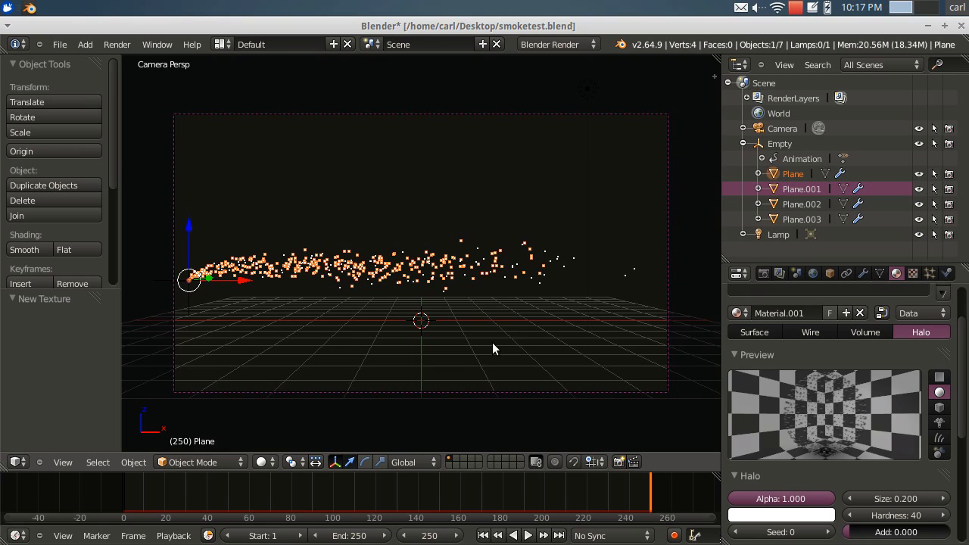
scroll(493, 343, "up", 2)
scroll(493, 343, "down", 2)
middle_click_drag(515, 335, 500, 380)
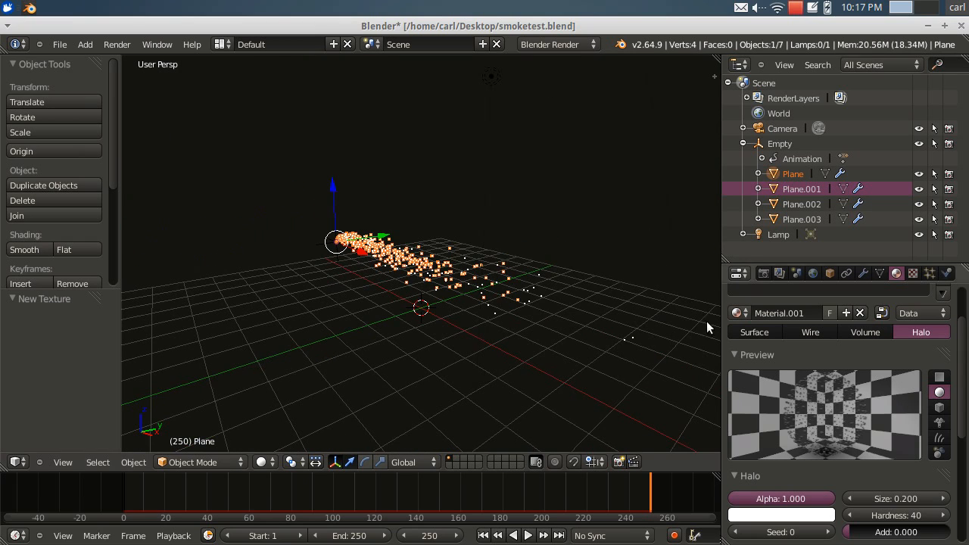
mouse_move(584, 327)
middle_mouse_down()
mouse_move(491, 332)
mouse_move(452, 298)
mouse_move(495, 328)
mouse_move(618, 303)
mouse_move(557, 321)
mouse_move(671, 337)
mouse_move(601, 333)
middle_mouse_up()
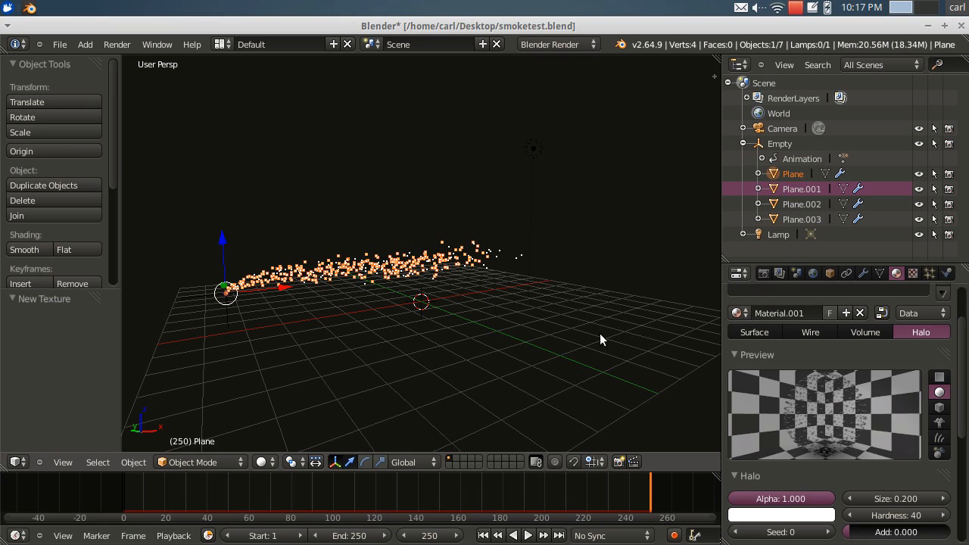
left_click(22, 458)
left_click(76, 446)
Step: Examine the particle trail from several angles and distances, following it from the emitter to its scattered end
middle_click_drag(538, 270, 458, 268)
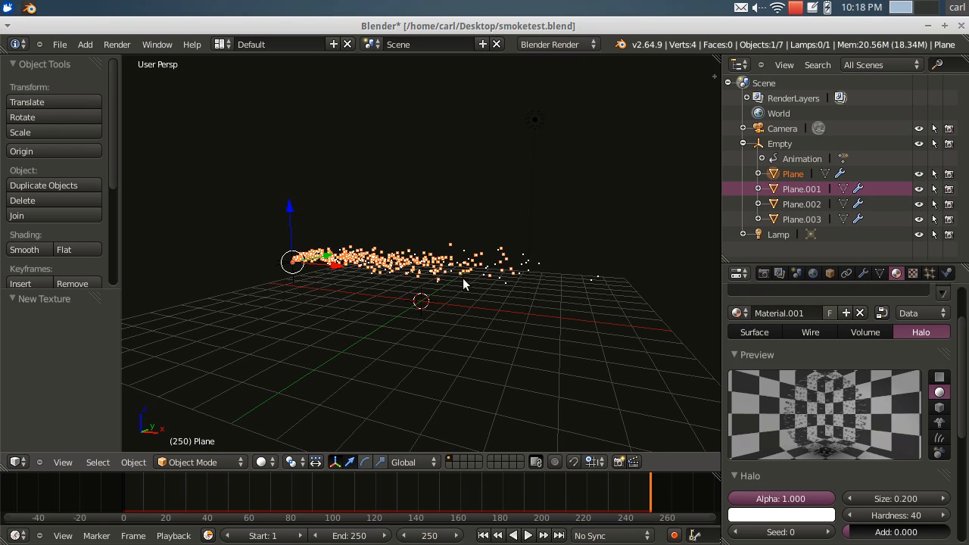
scroll(447, 276, "down", 2)
middle_click_drag(453, 275, 411, 285)
scroll(411, 285, "up", 2)
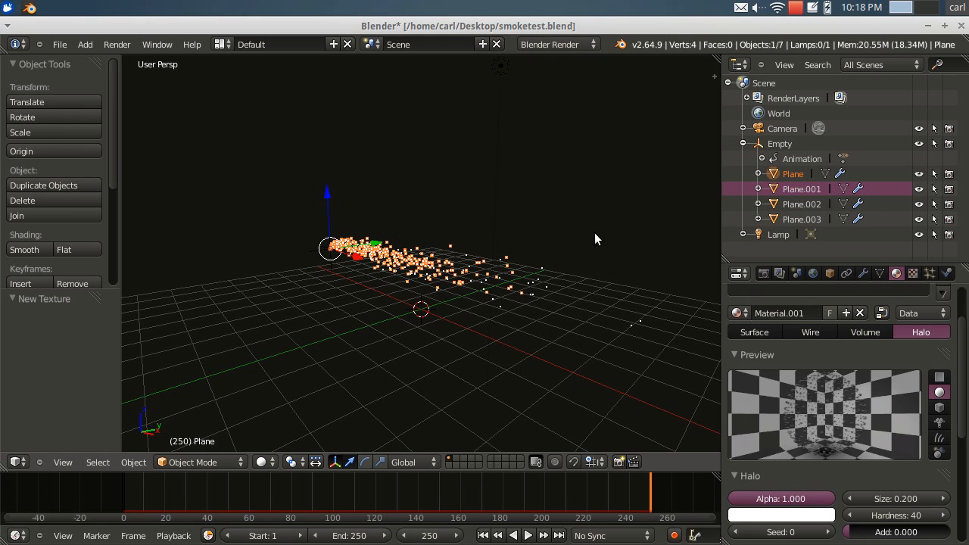
middle_click_drag(595, 238, 556, 243)
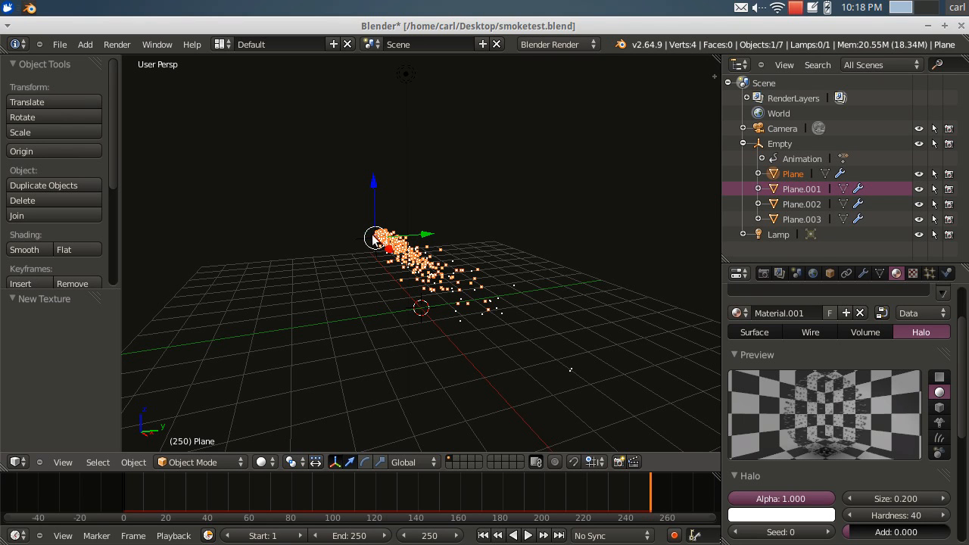
middle_click_drag(487, 288, 453, 198)
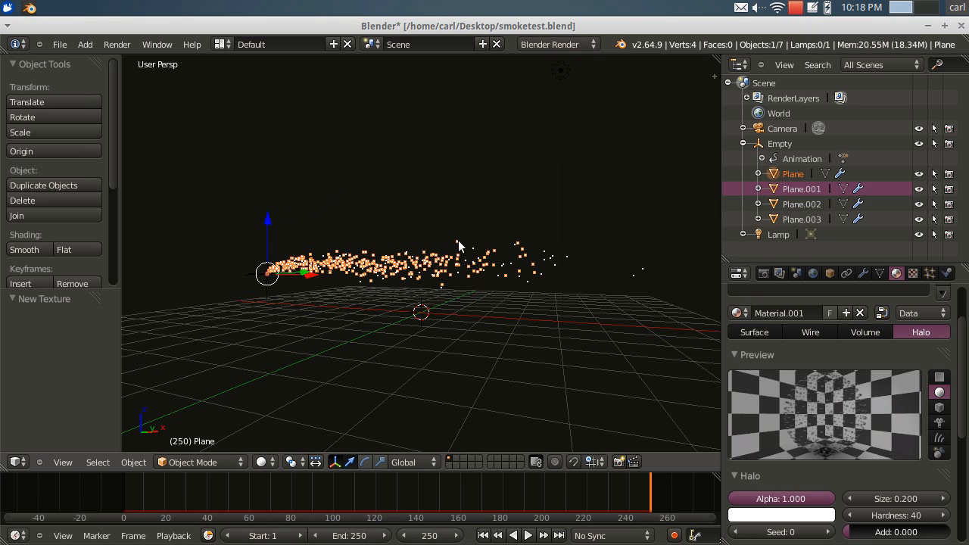
scroll(508, 220, "down", 2)
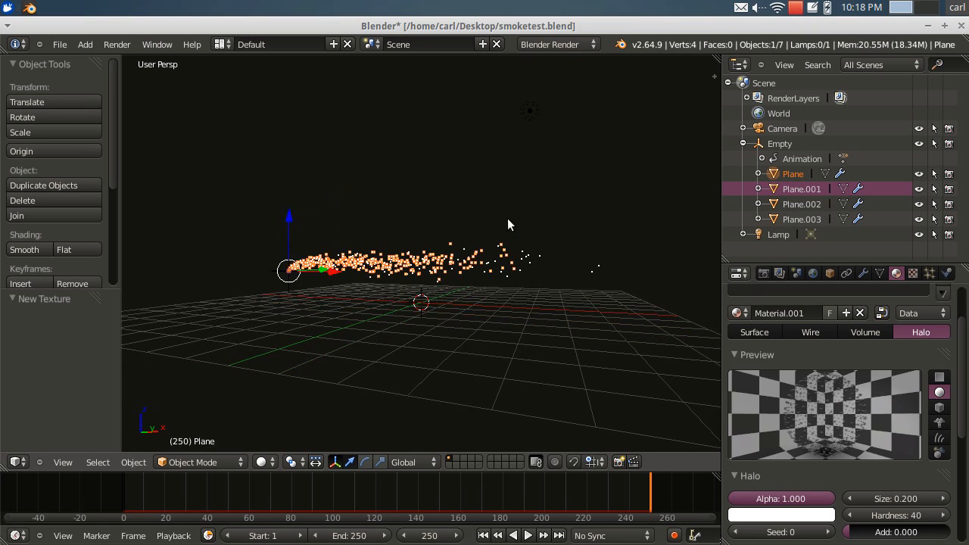
middle_click_drag(437, 301, 391, 314)
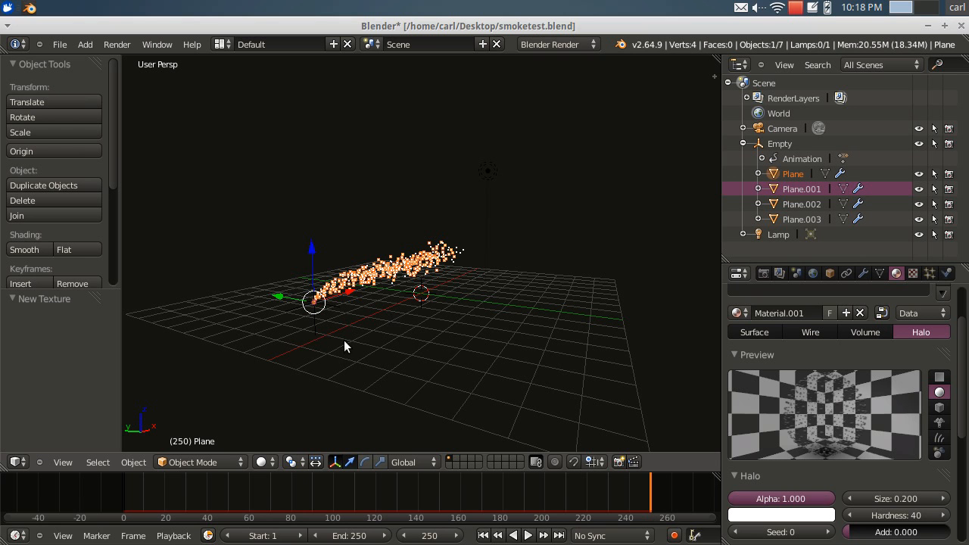
scroll(349, 342, "up", 2)
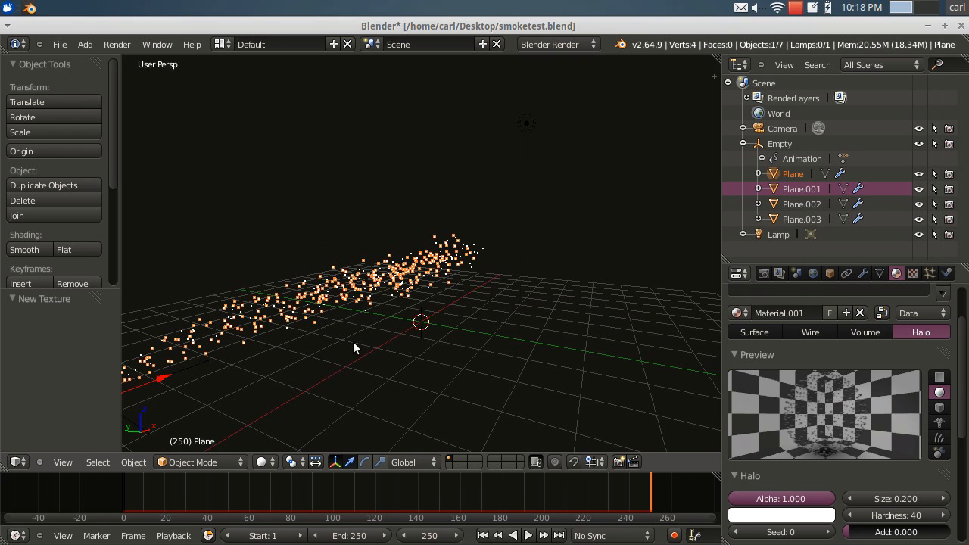
scroll(352, 341, "down", 3)
middle_click_drag(387, 334, 356, 305)
scroll(341, 331, "up", 3)
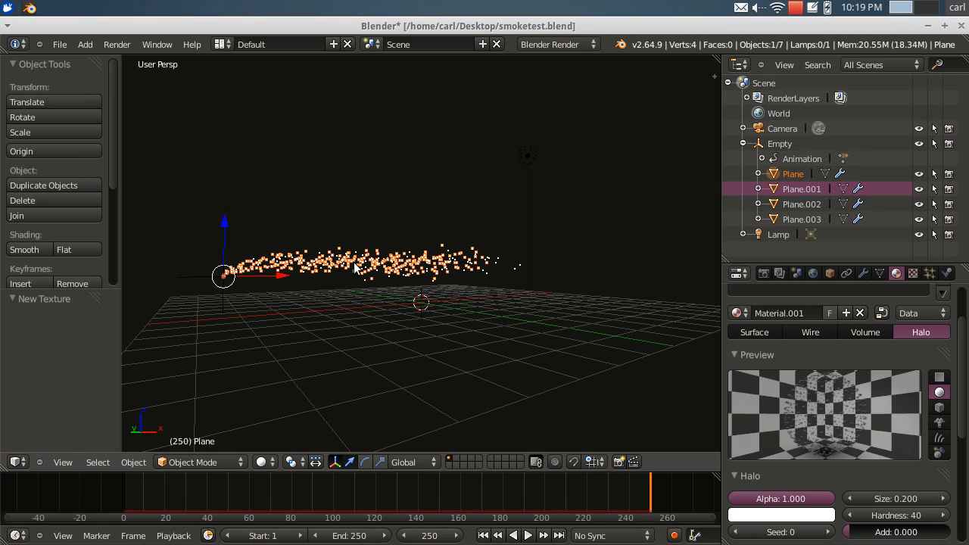
scroll(352, 264, "up", 2)
scroll(353, 266, "down", 1)
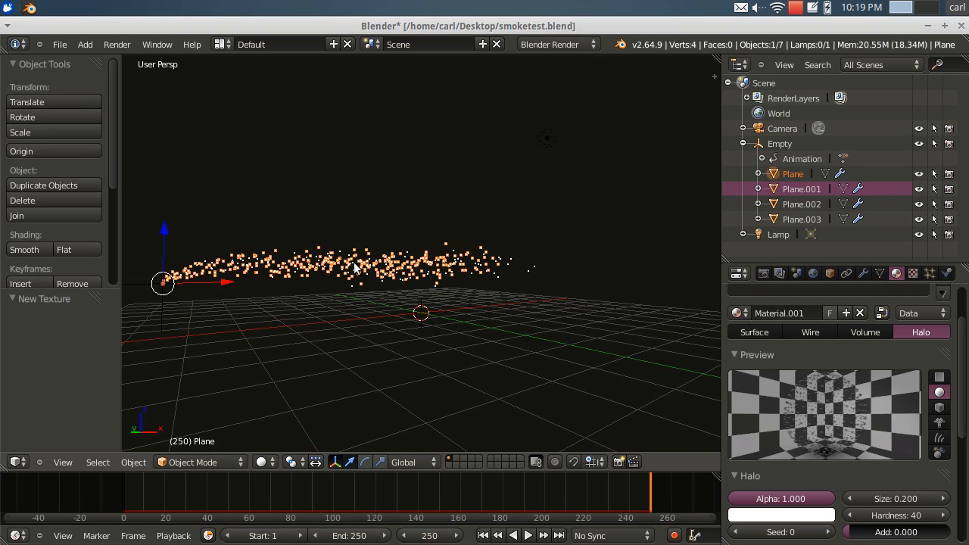
middle_click_drag(354, 267, 263, 284)
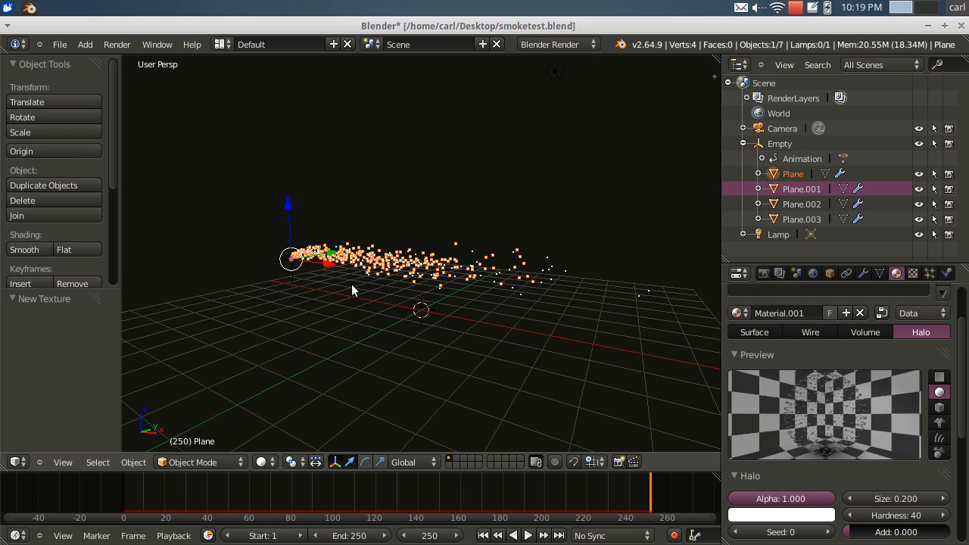
middle_click_drag(376, 285, 481, 310)
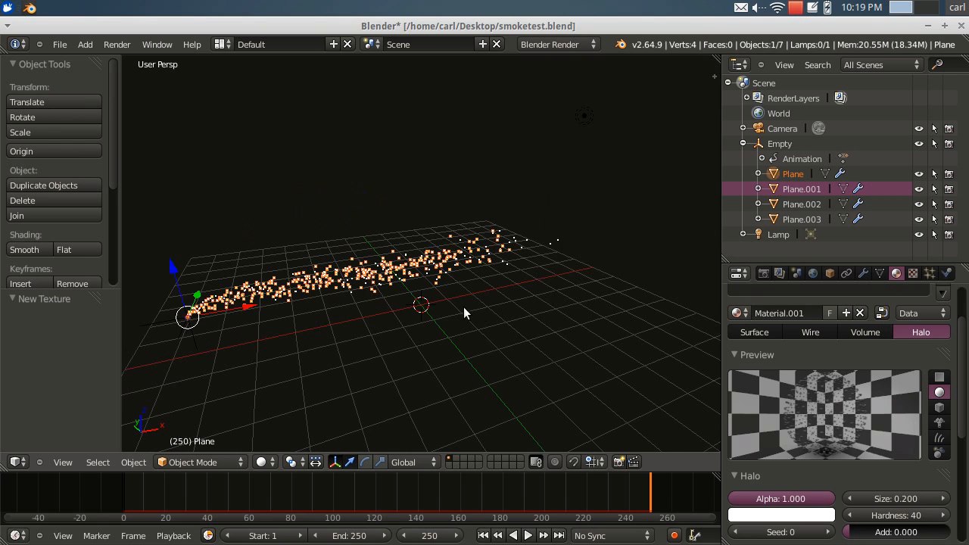